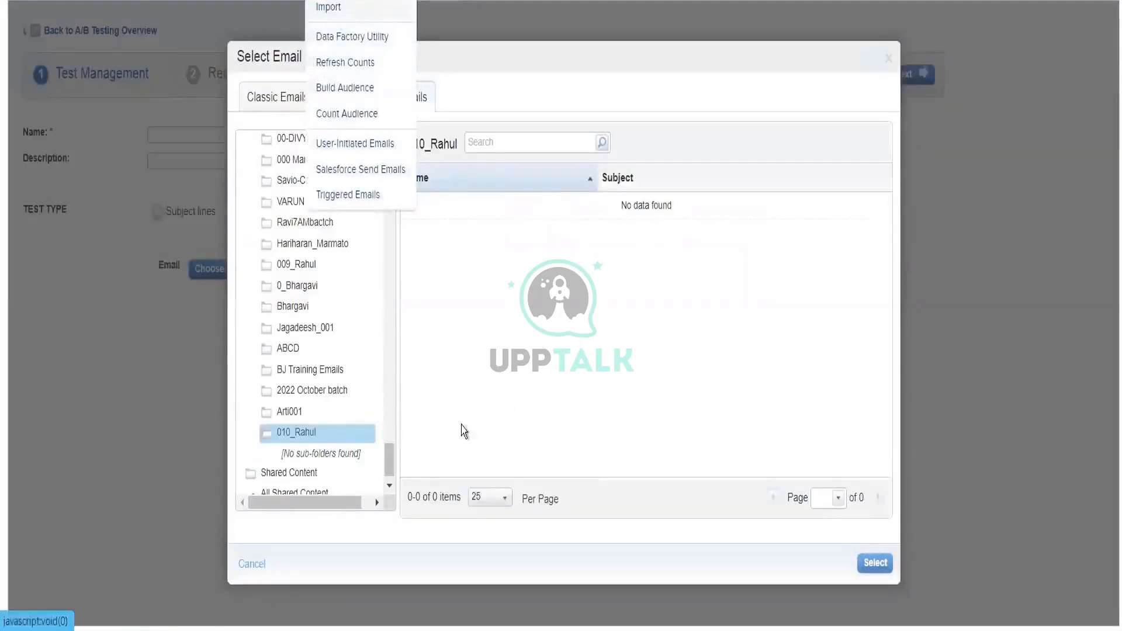
- Dismiss the email selection and assign the existing Image Block as Content A of the new A/B Test block
left_click(245, 570)
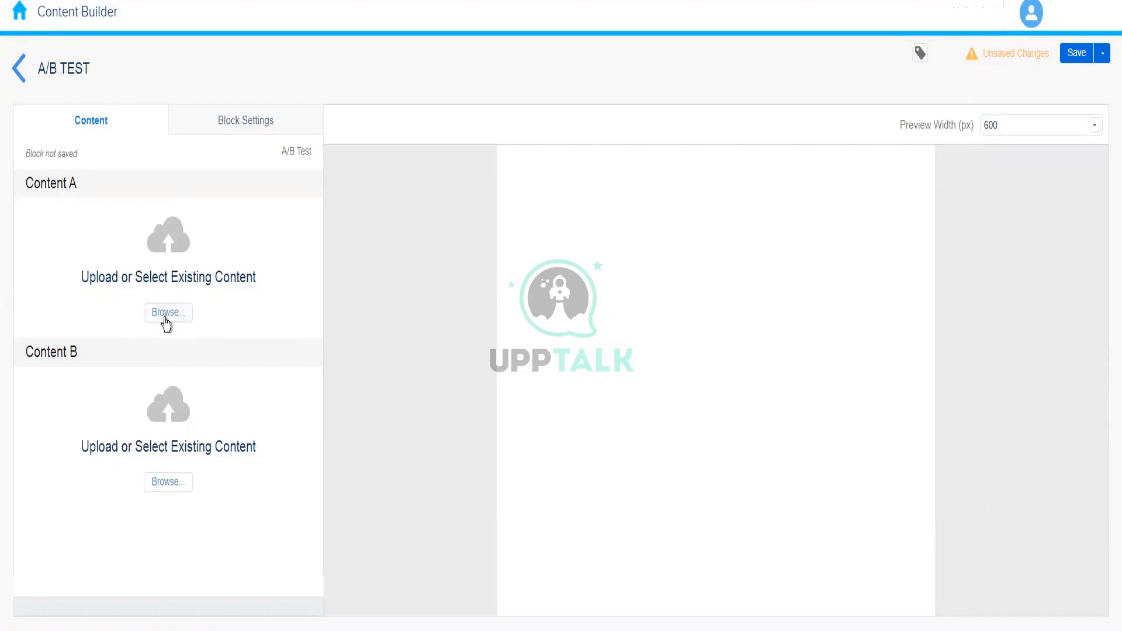
left_click(166, 318)
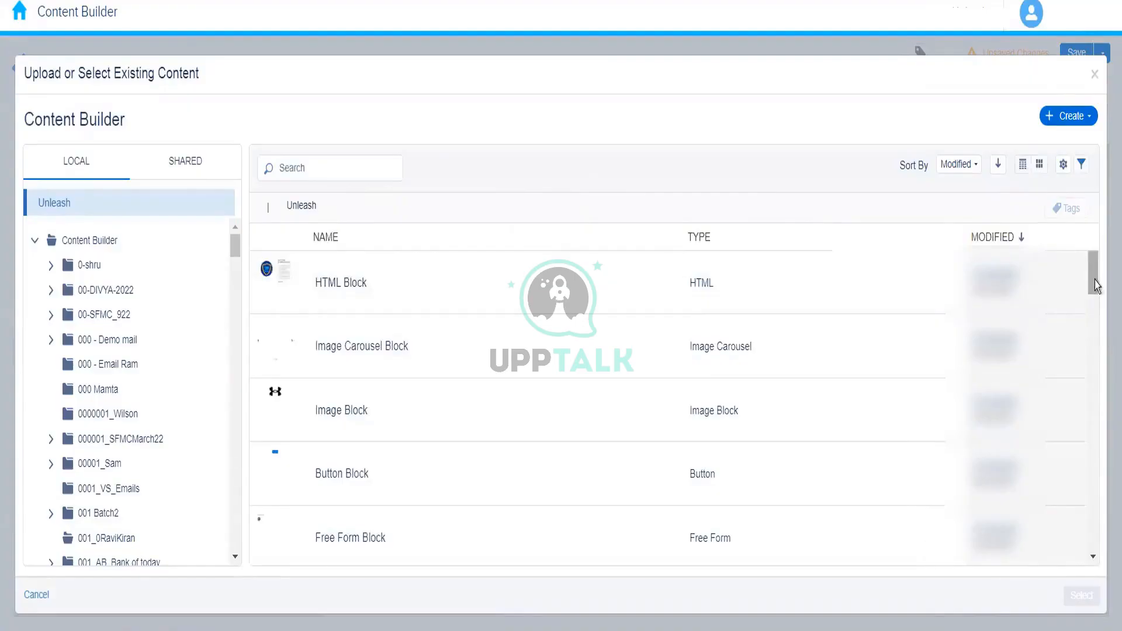
scroll(1095, 281, "down", 10)
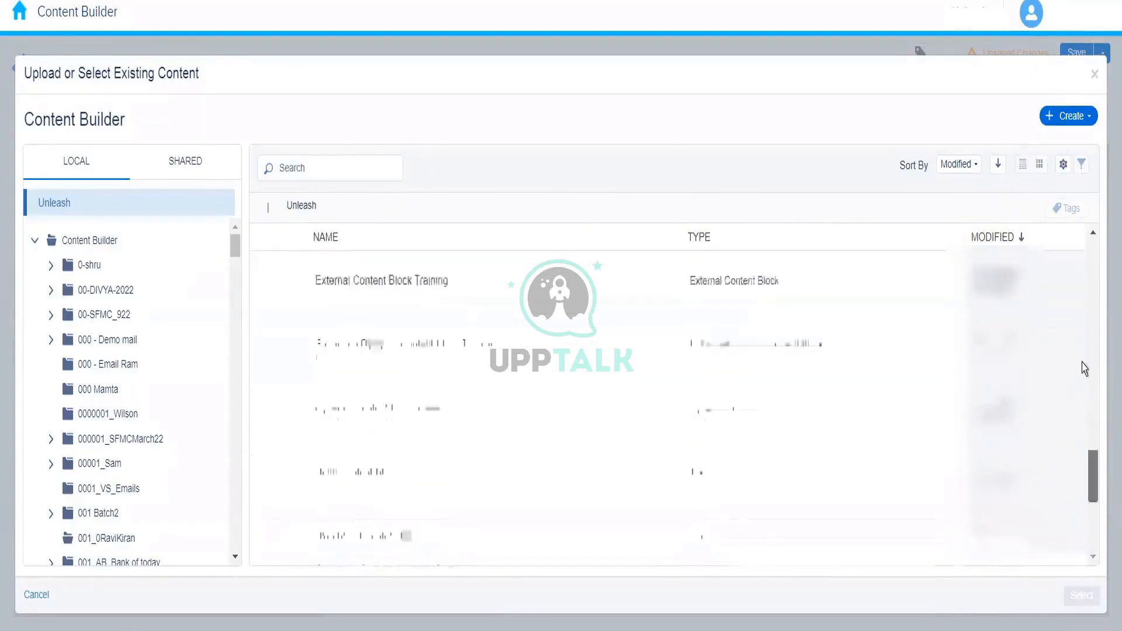
scroll(1085, 368, "up", 10)
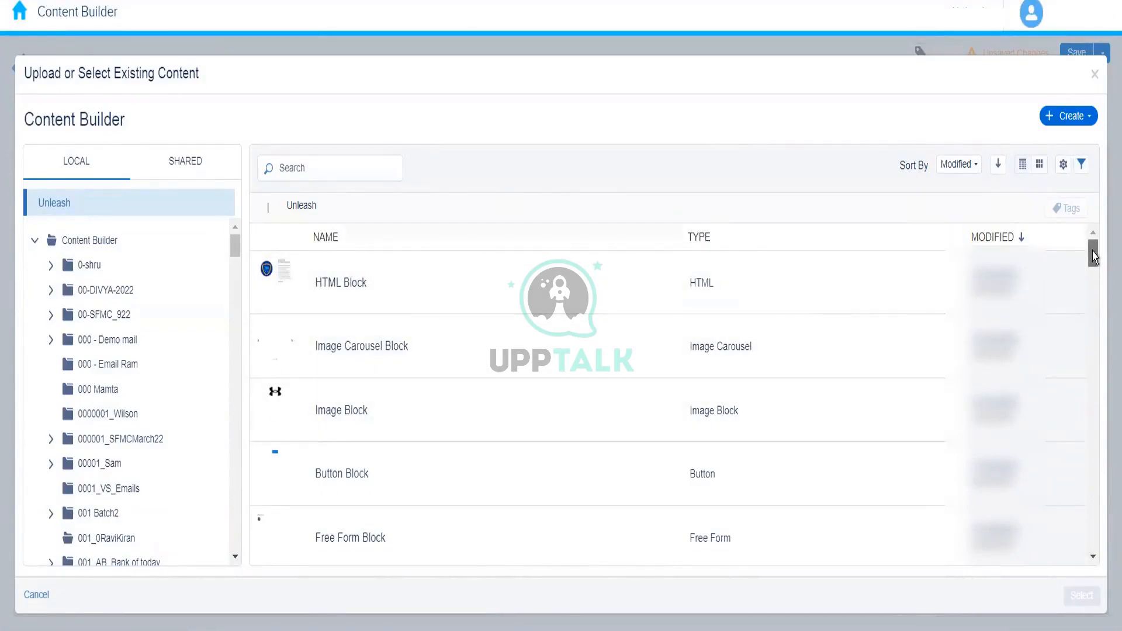
left_click_drag(1093, 251, 1093, 253)
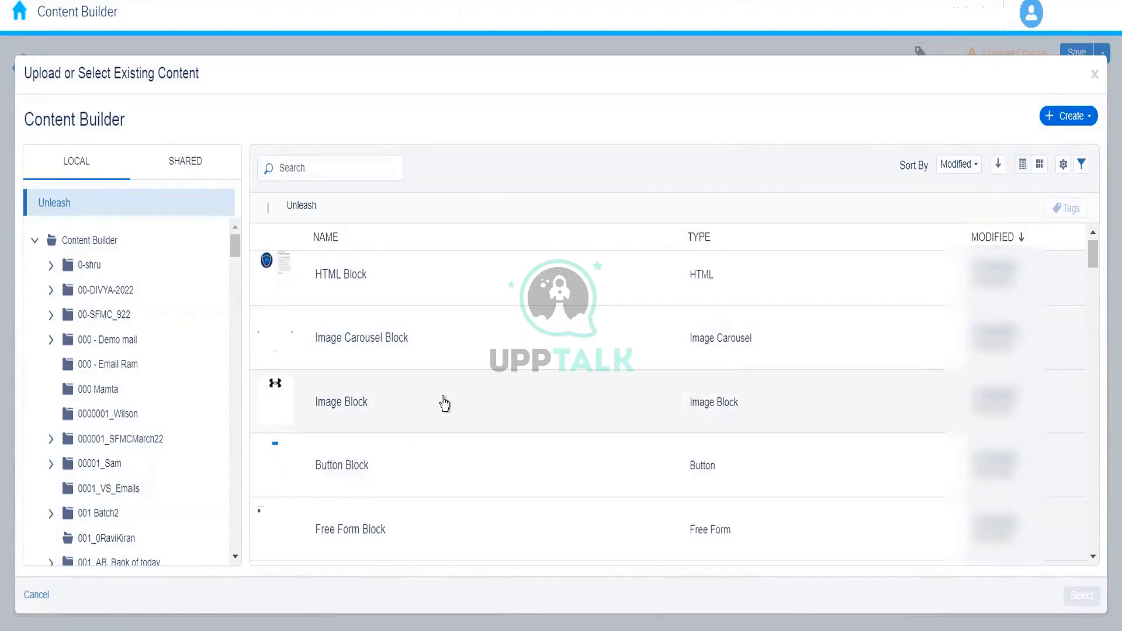
left_click(415, 409)
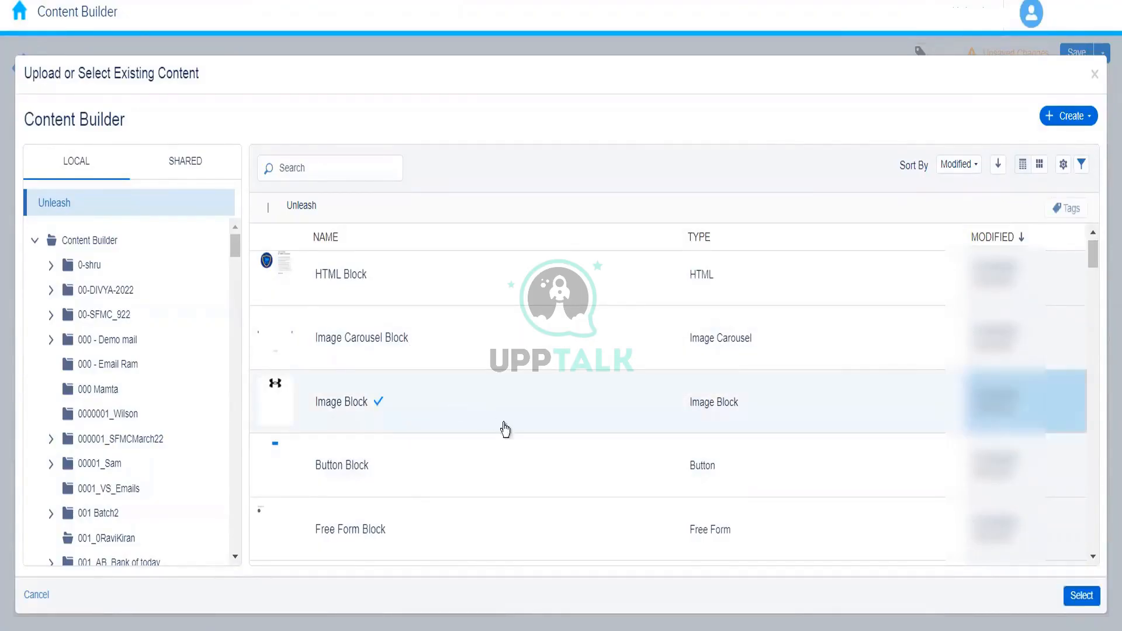
left_click(1082, 598)
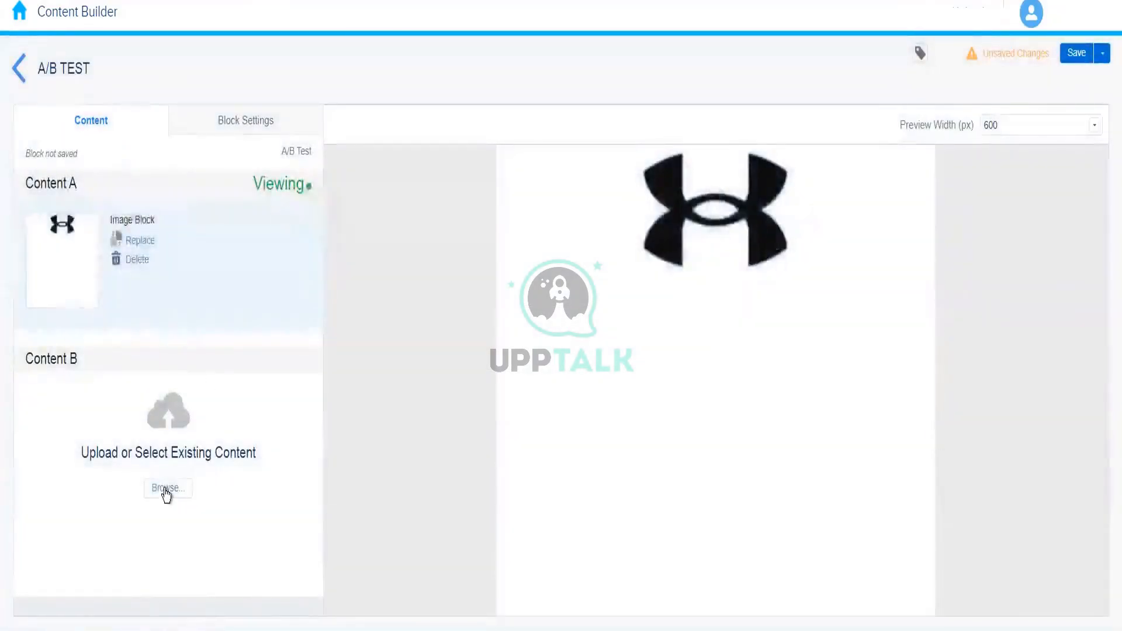
- Assign the Image Carousel Block as Content B and preview both content variants
left_click(166, 490)
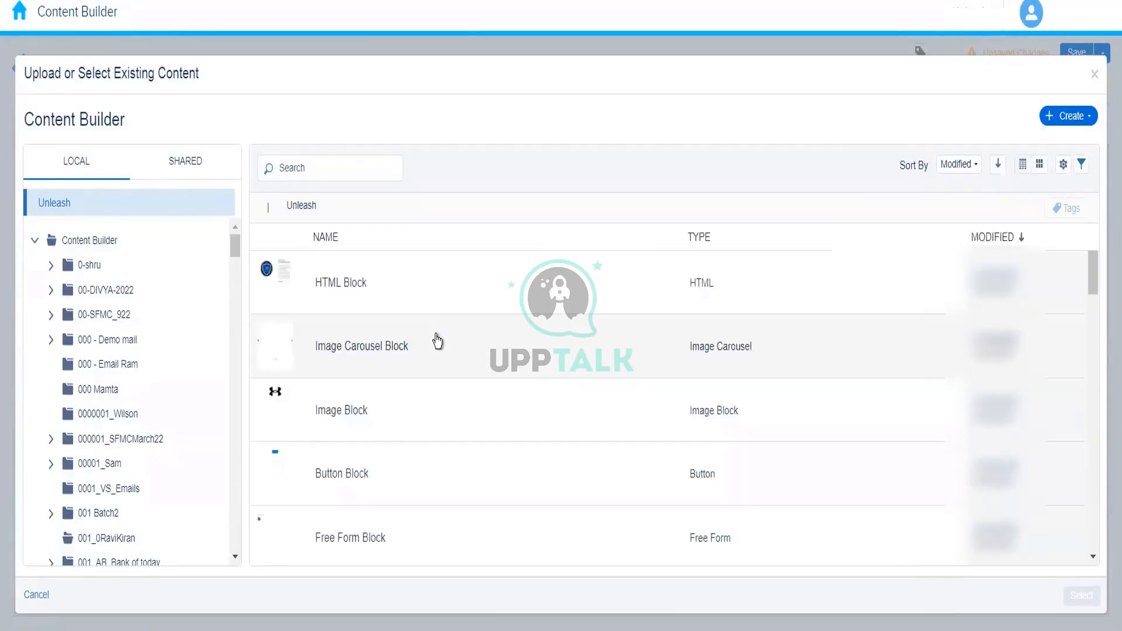
left_click(438, 342)
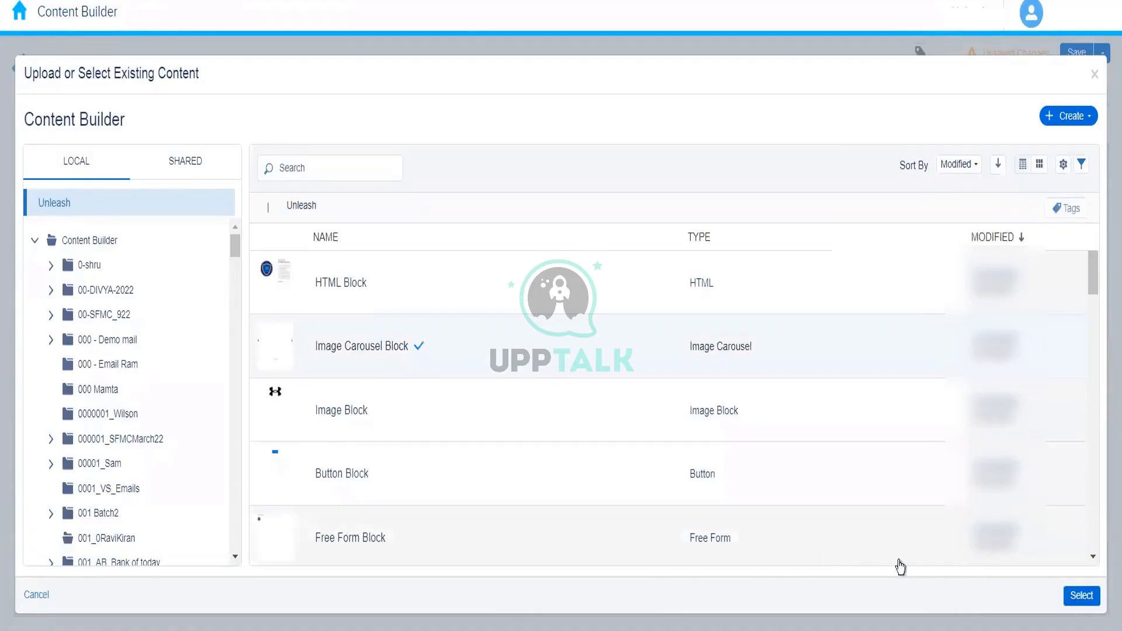
left_click(1081, 596)
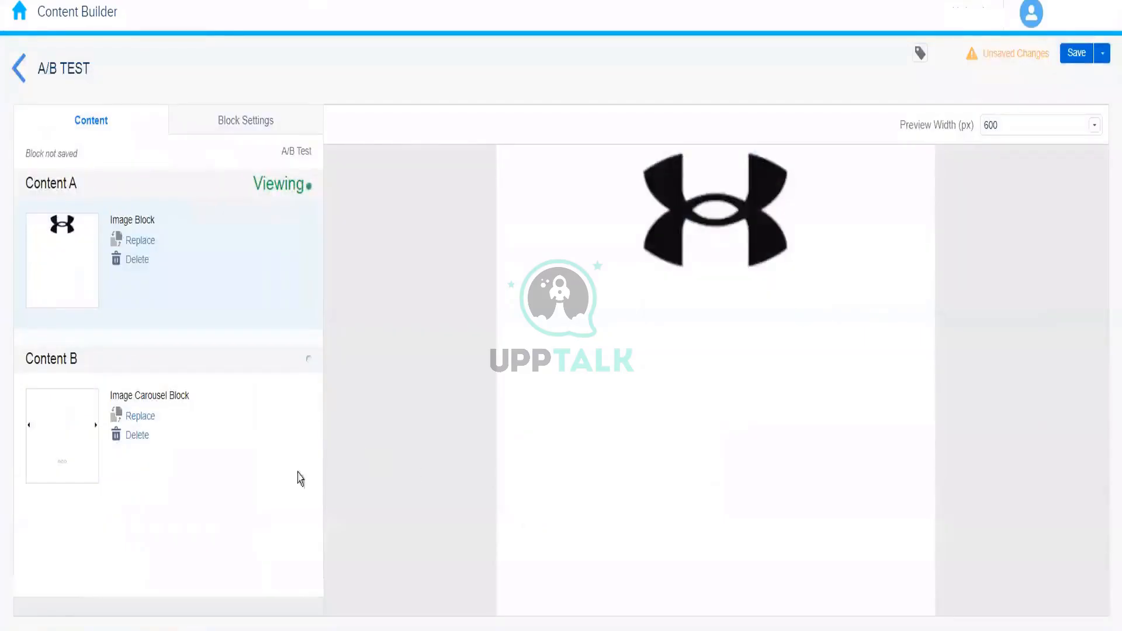
left_click(238, 360)
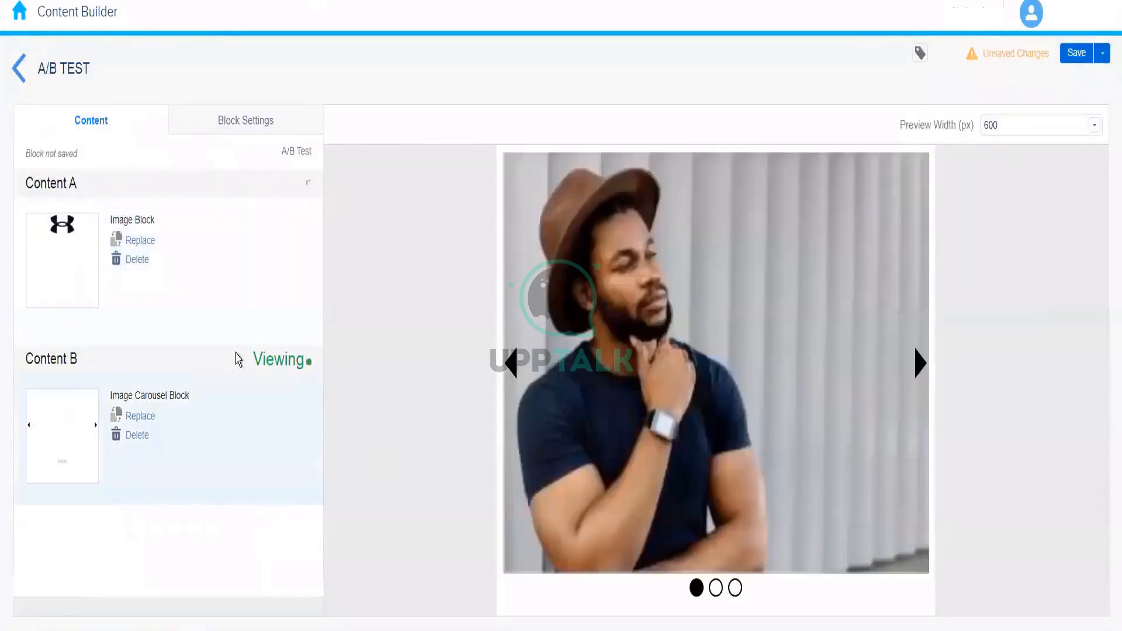
left_click(239, 310)
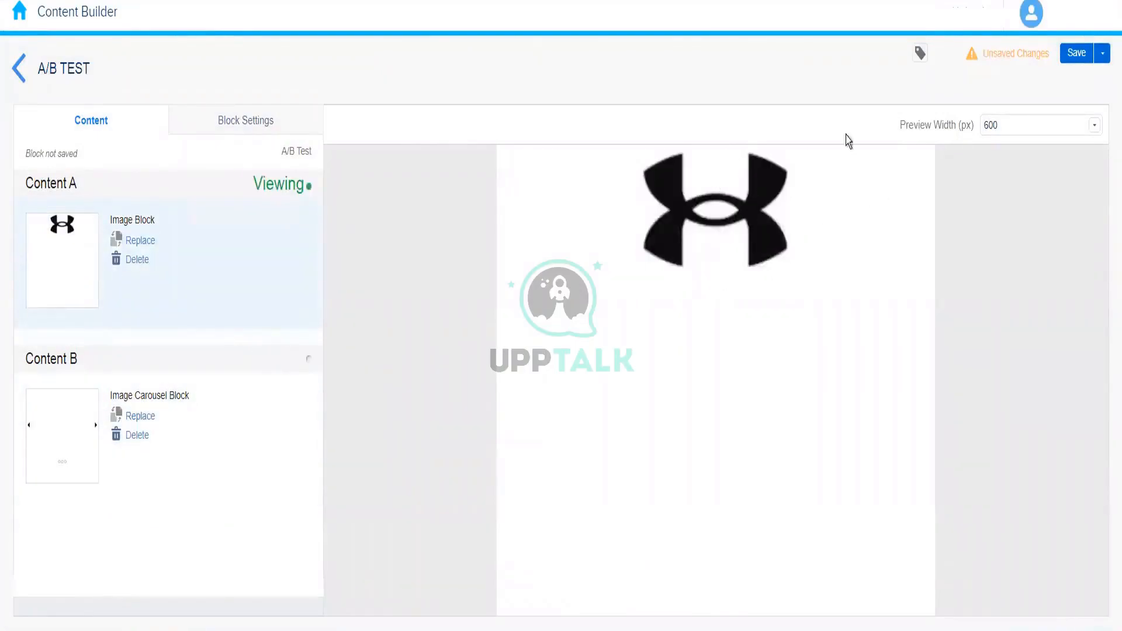
- Save the A/B Test content block under the name AB Test Block
left_click(1077, 53)
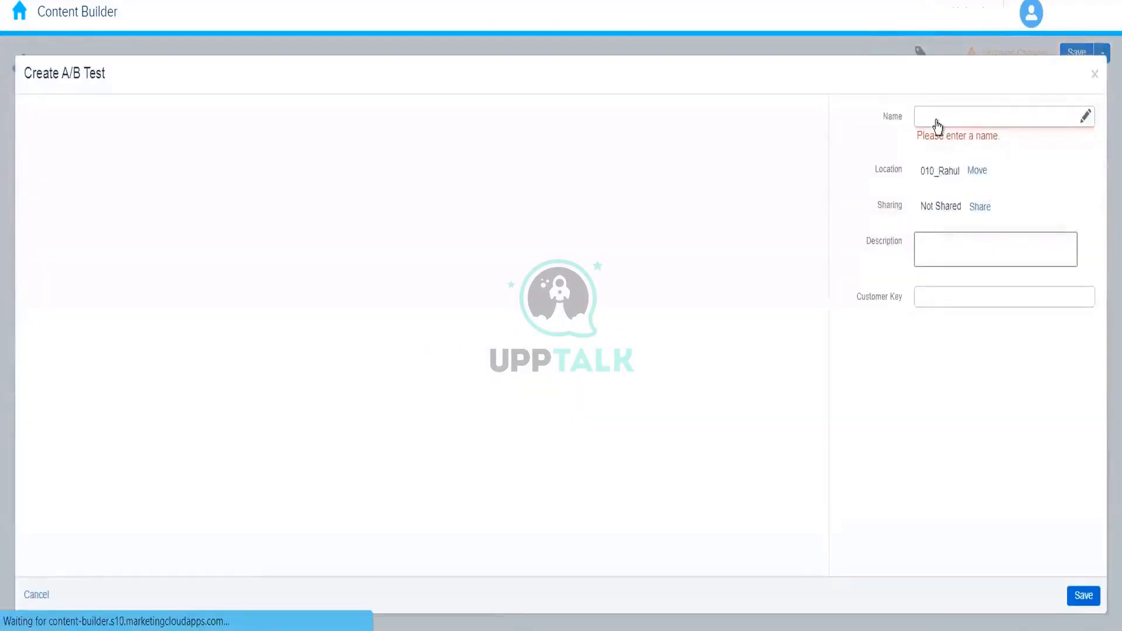
left_click(938, 126)
type("AB Test Block")
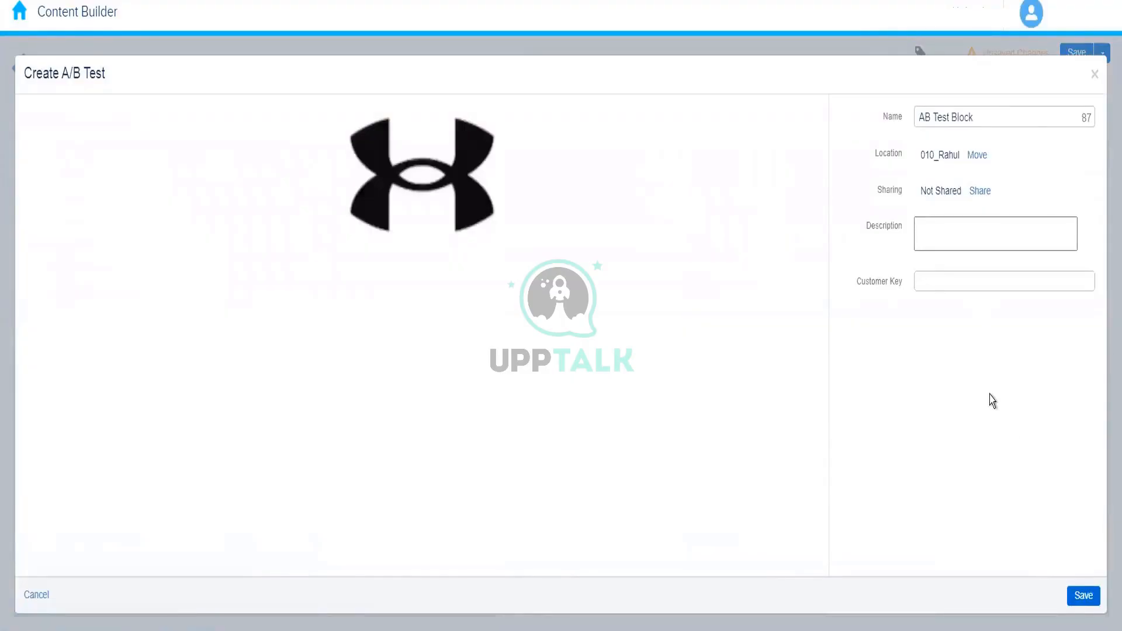
left_click(990, 394)
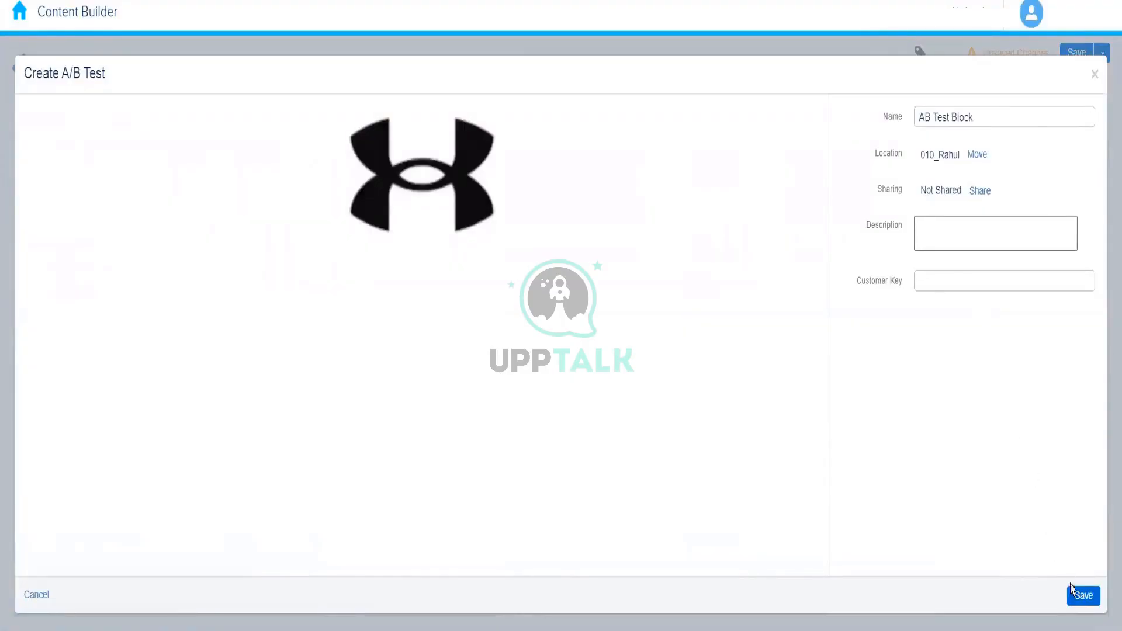
left_click(1083, 596)
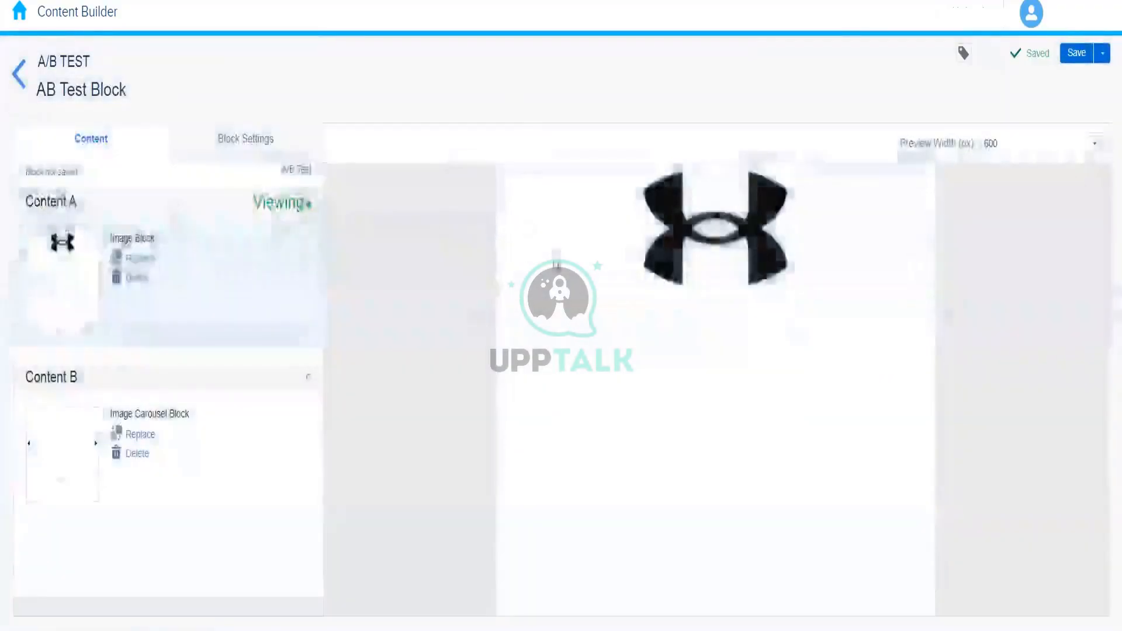
- Return to the content list and create an email message from the empty Blank Page template
left_click(17, 75)
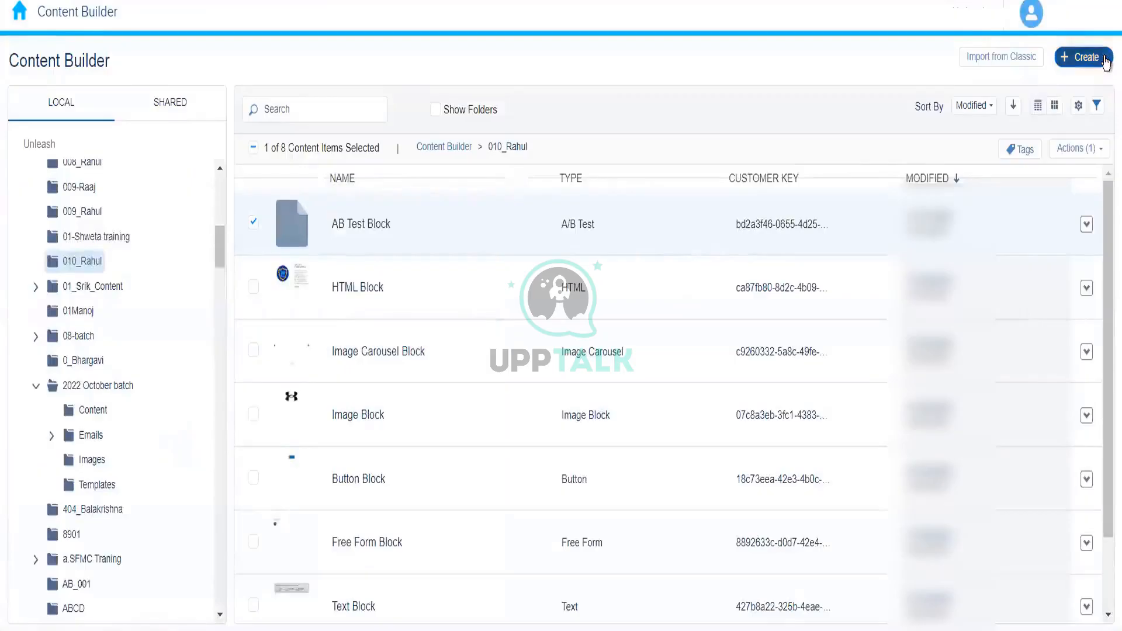
left_click(1093, 57)
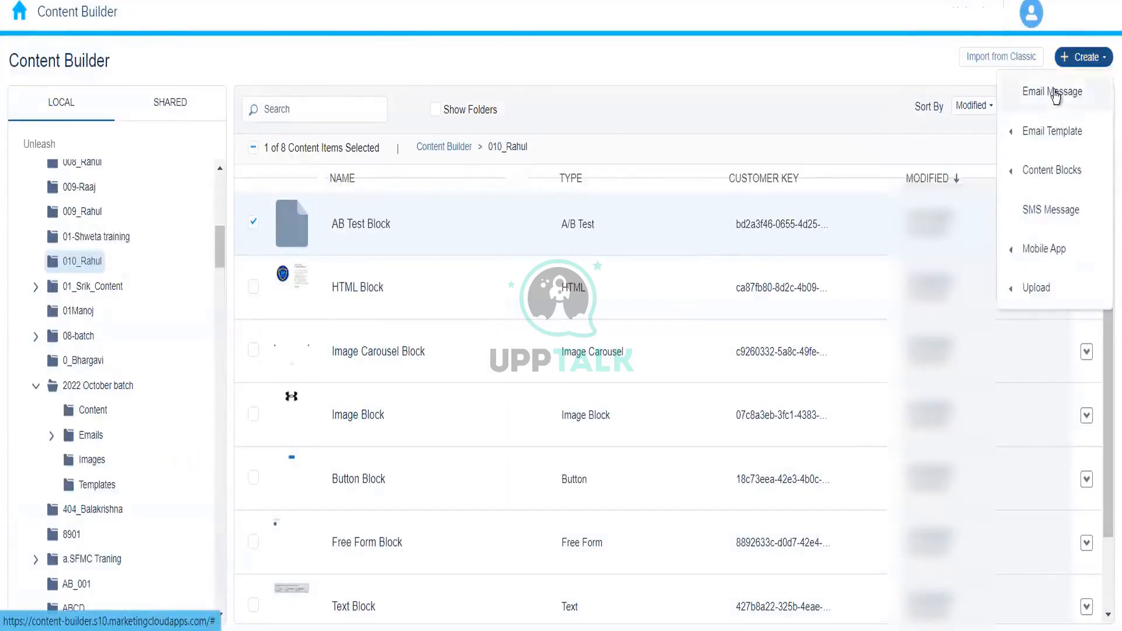
left_click(1070, 95)
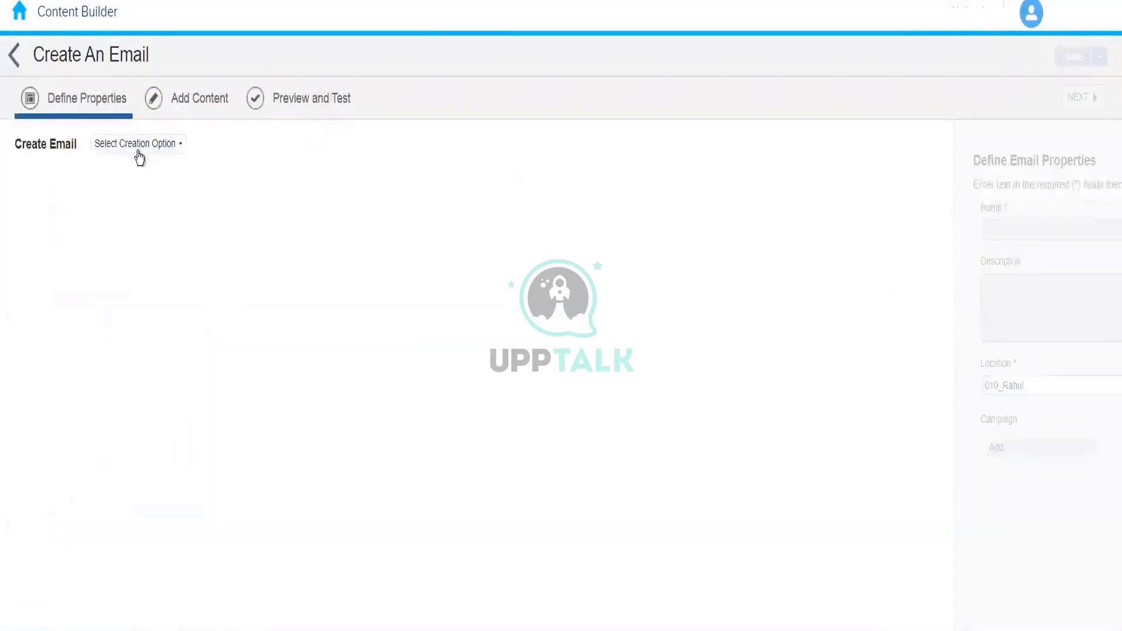
left_click(138, 145)
left_click(142, 198)
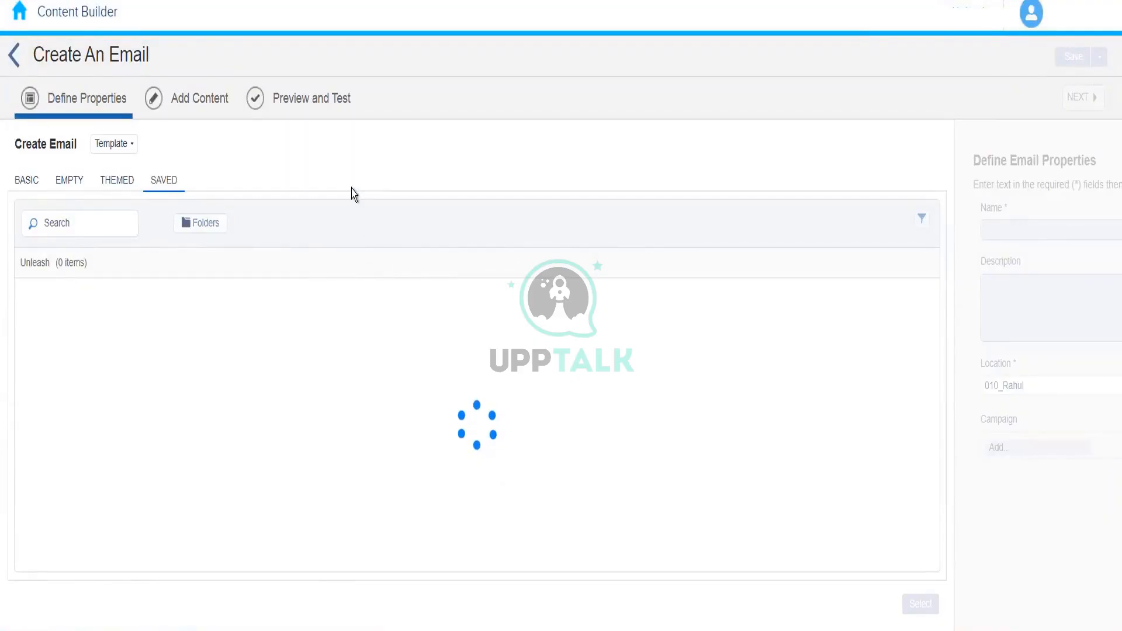
left_click(70, 181)
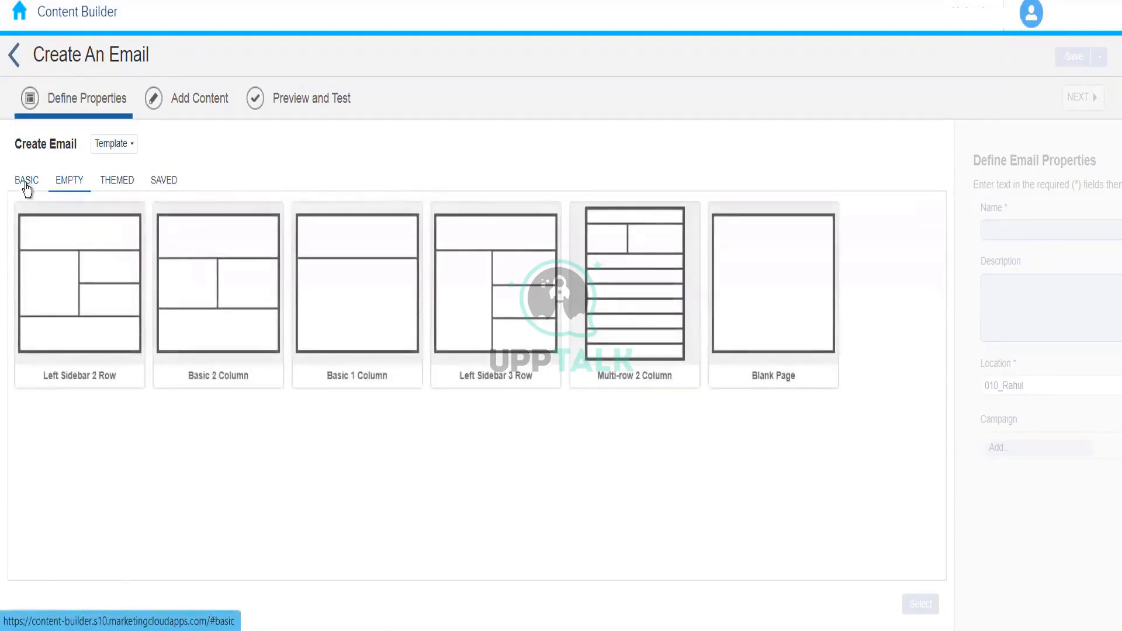
left_click(801, 321)
left_click(916, 606)
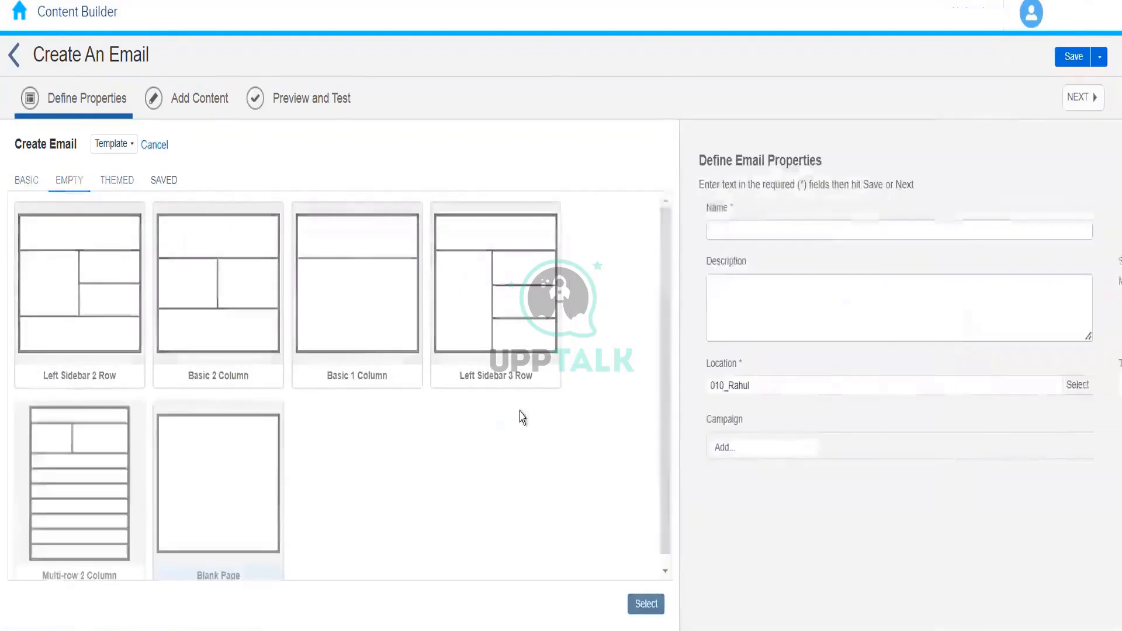
- Name the email AB Test Email Message and proceed to adding its content
left_click(246, 230)
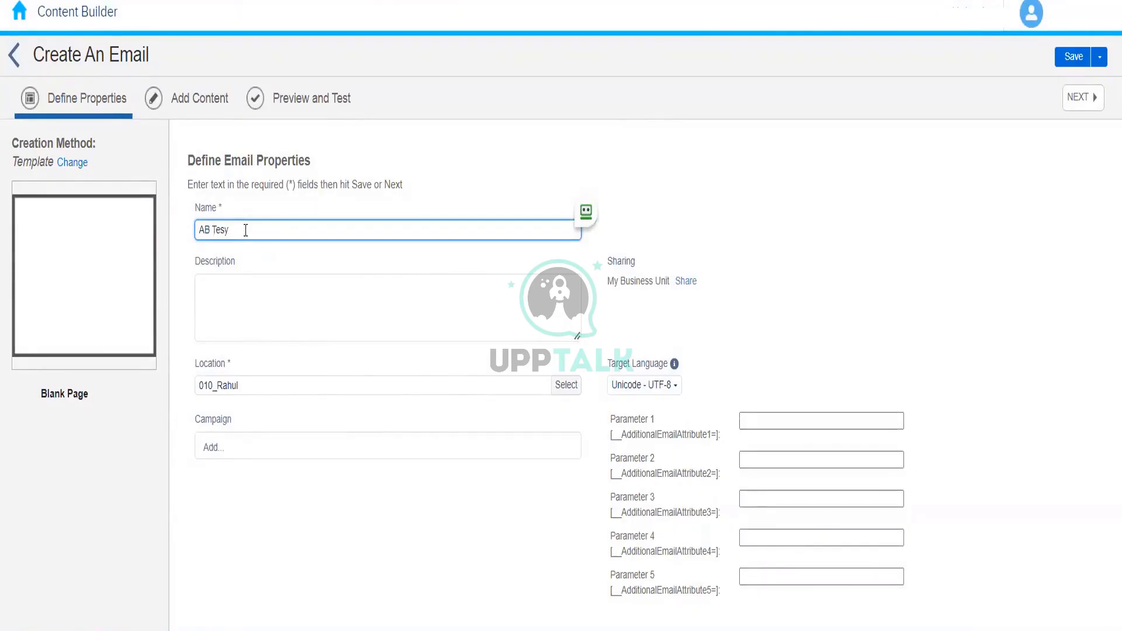
type("AB Test Email Message")
left_click(447, 203)
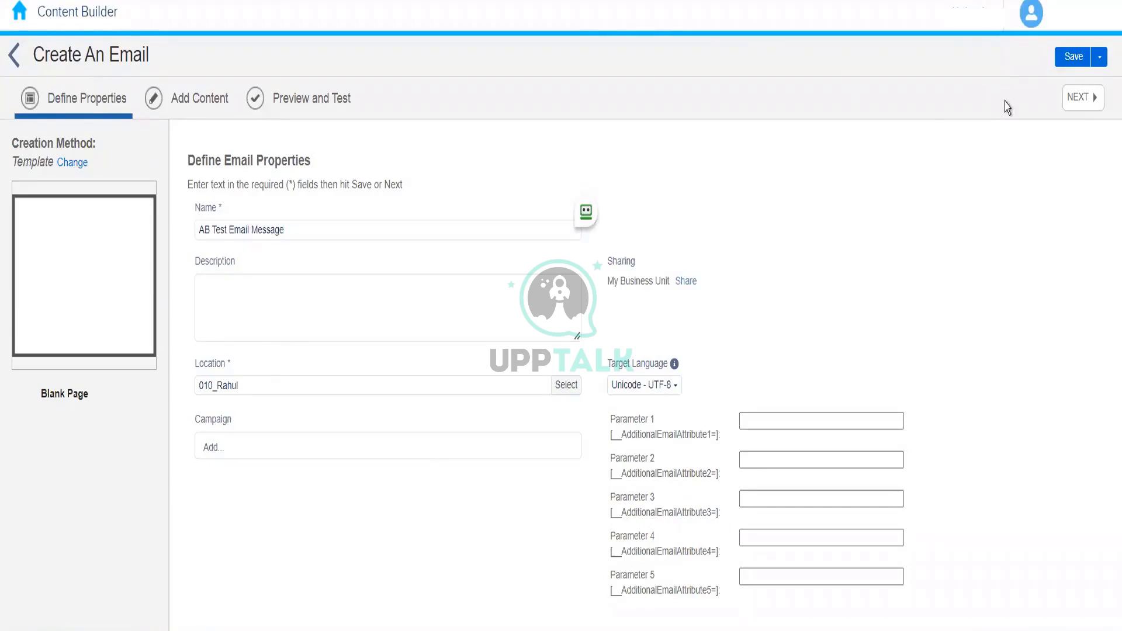
left_click(1085, 98)
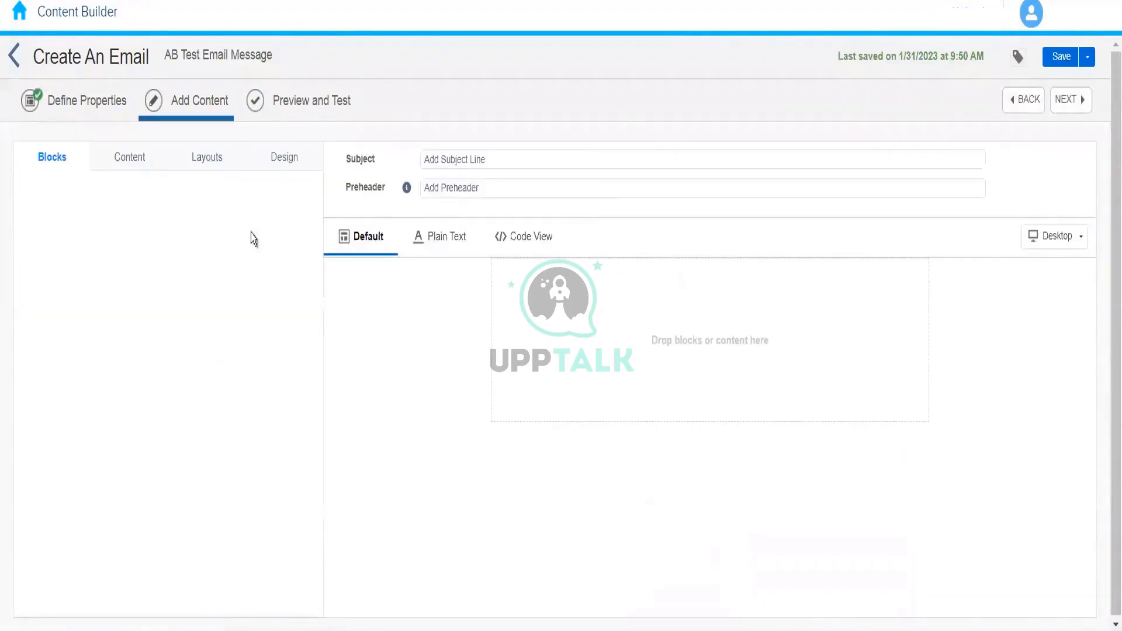
- Place the saved AB Test Block in the email body and finish editing the block
left_click_drag(317, 331, 304, 226)
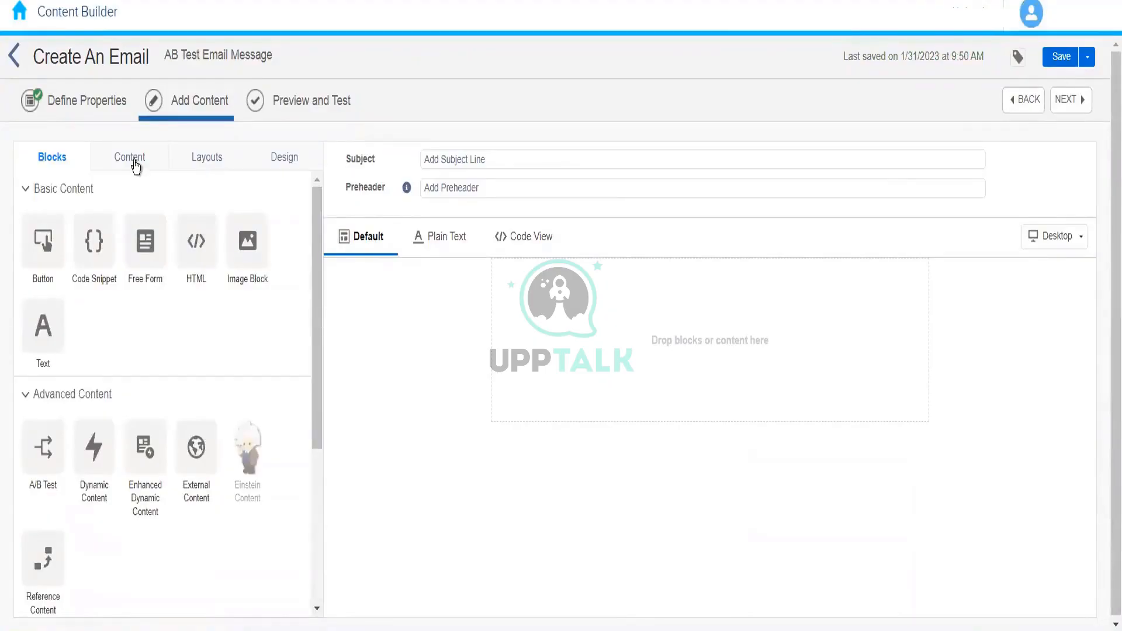
left_click(140, 164)
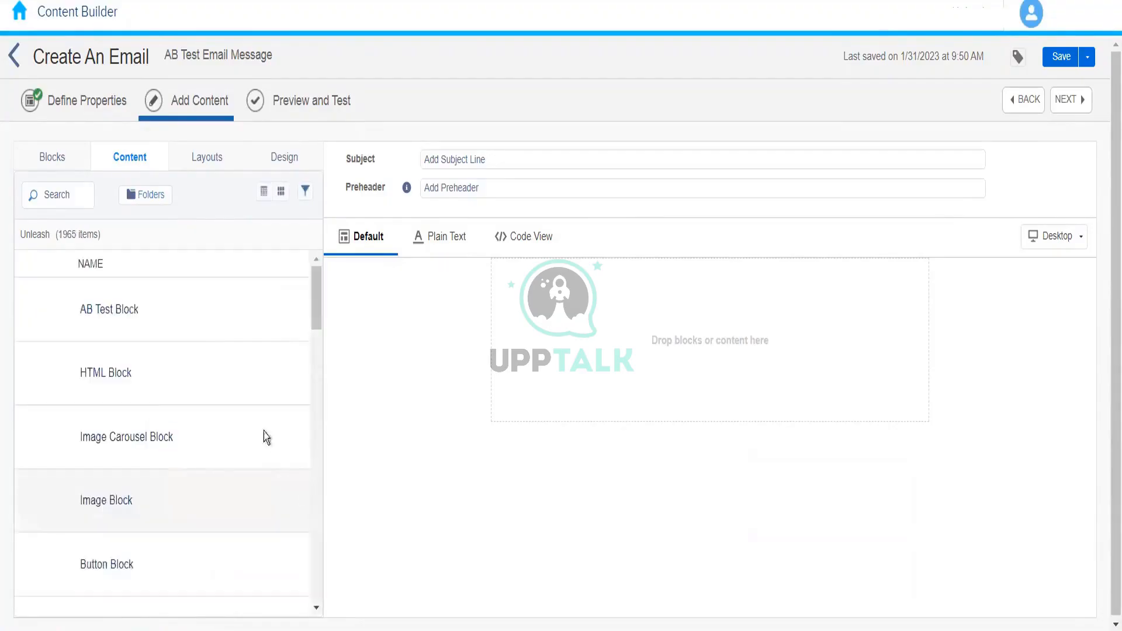
left_click_drag(173, 323, 660, 354)
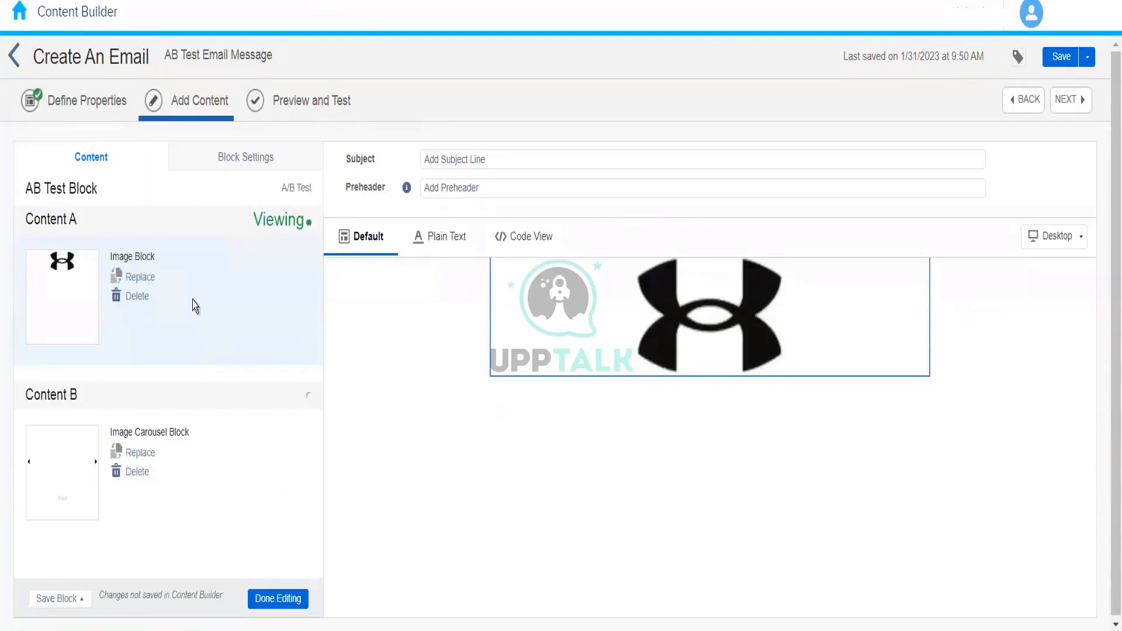
left_click(276, 601)
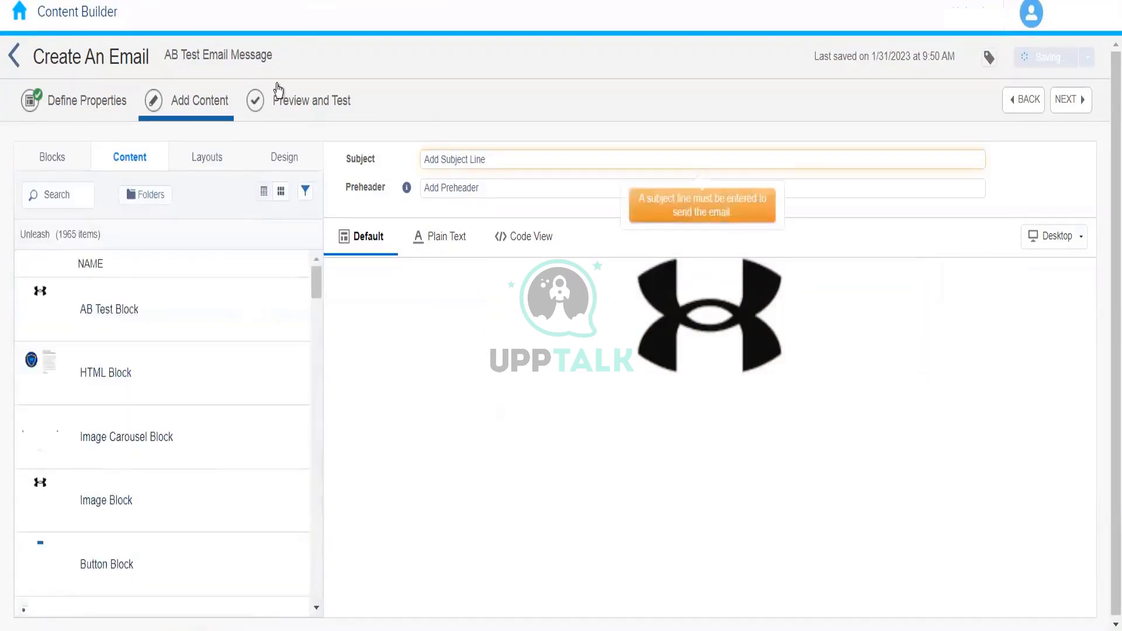
- Copy the email's name into the subject line as AB Test Email Message and save the email
left_click(166, 61)
key("ctrl+c")
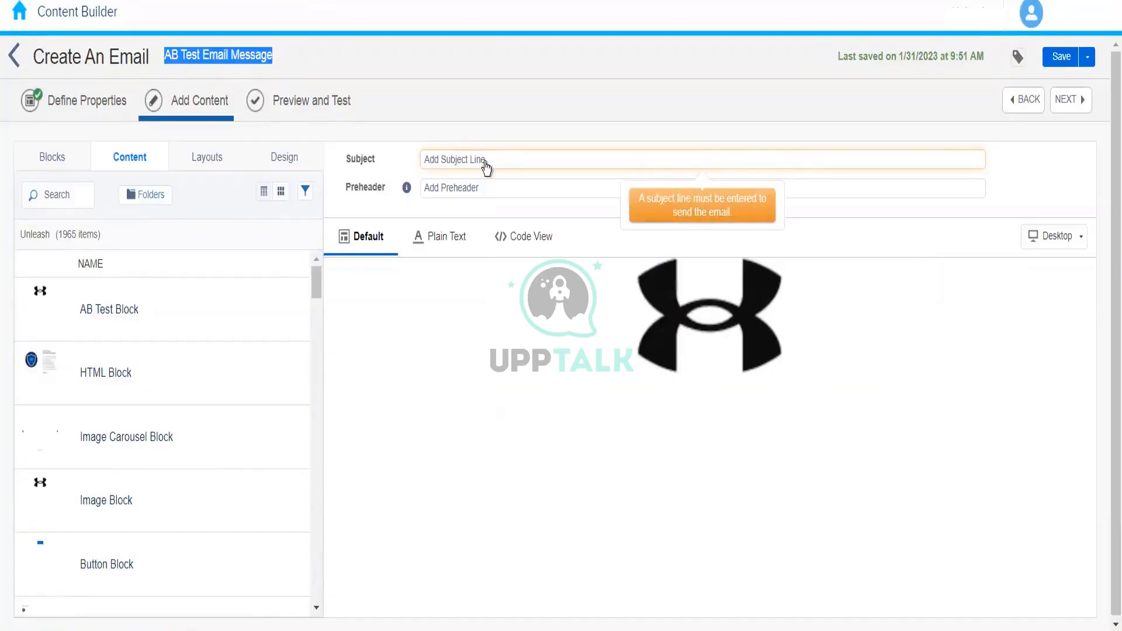
left_click(485, 160)
key("ctrl+v")
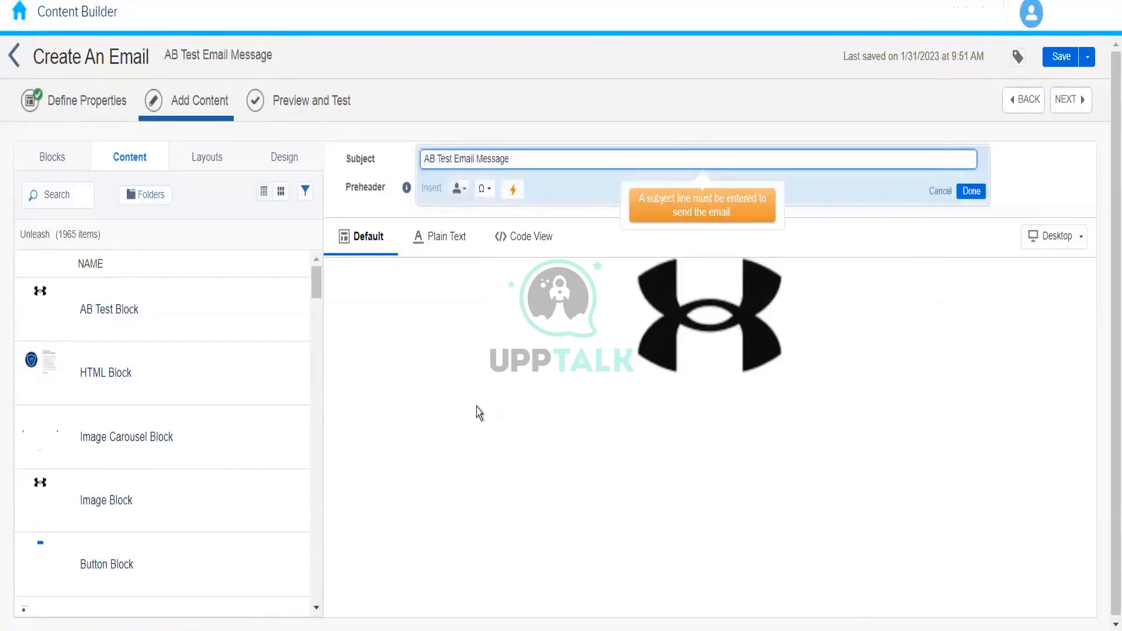
left_click(972, 191)
left_click(1063, 58)
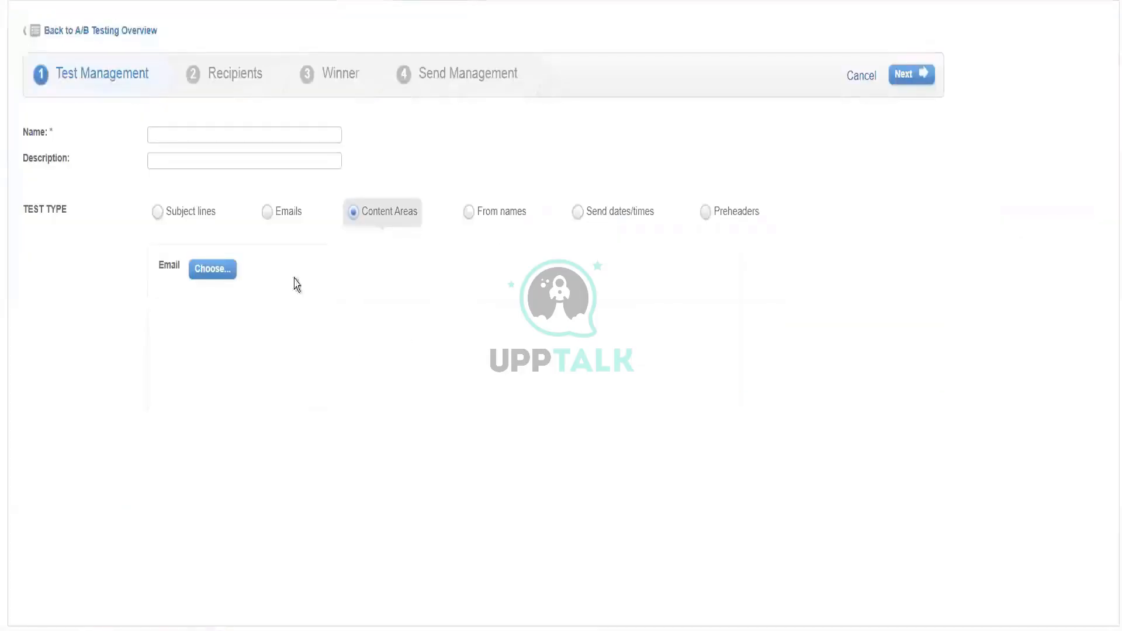
left_click(300, 221)
left_click(368, 223)
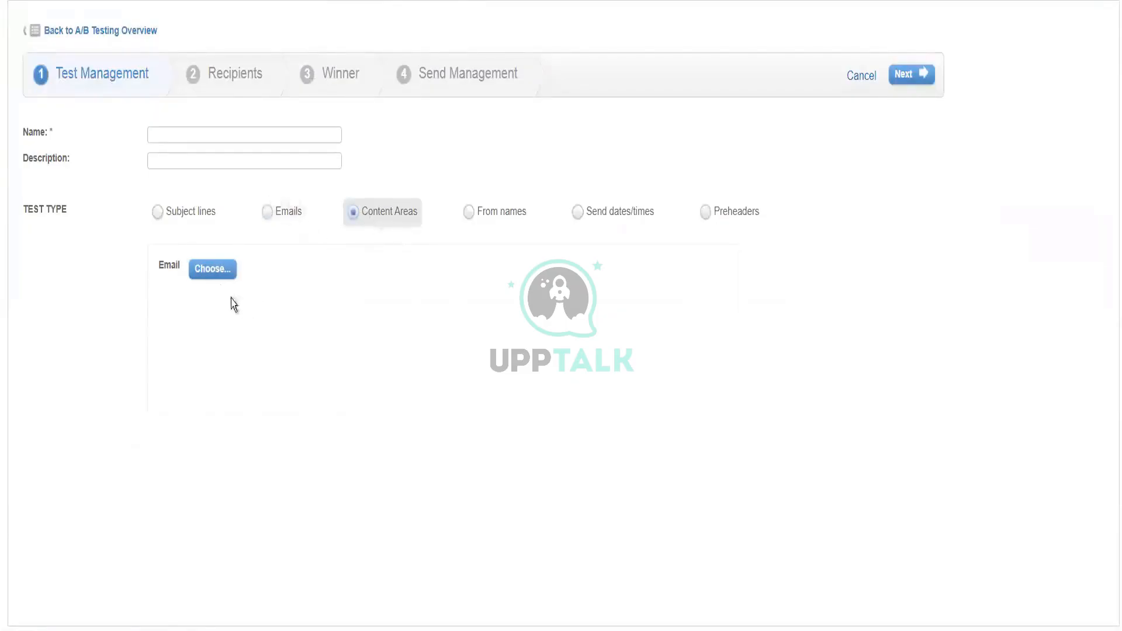
left_click(212, 271)
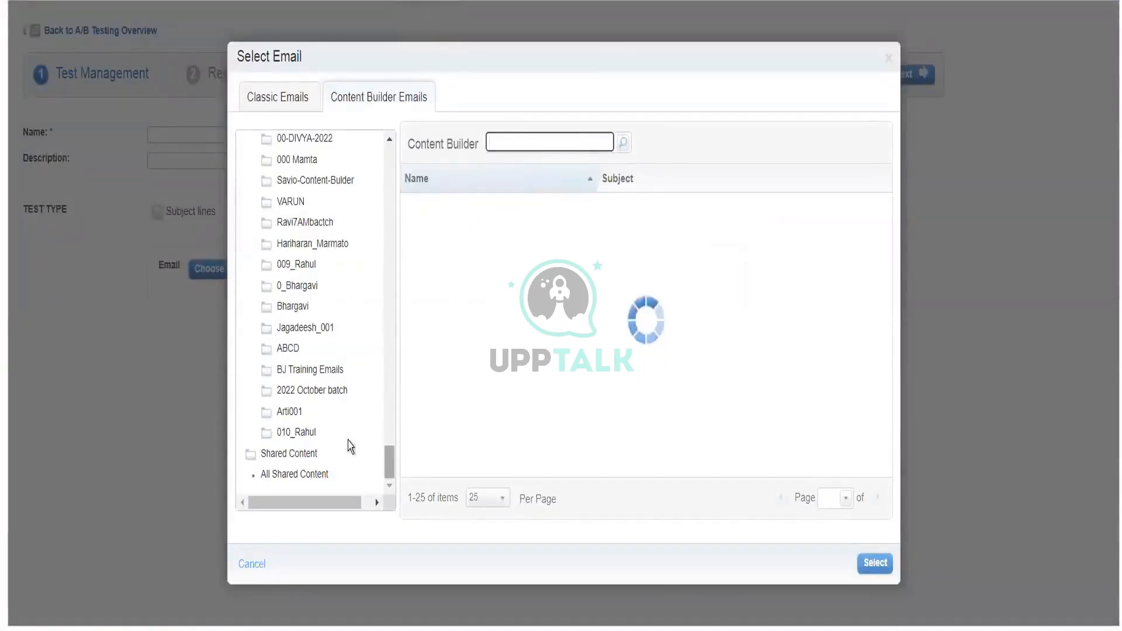
left_click(322, 439)
left_click(322, 439)
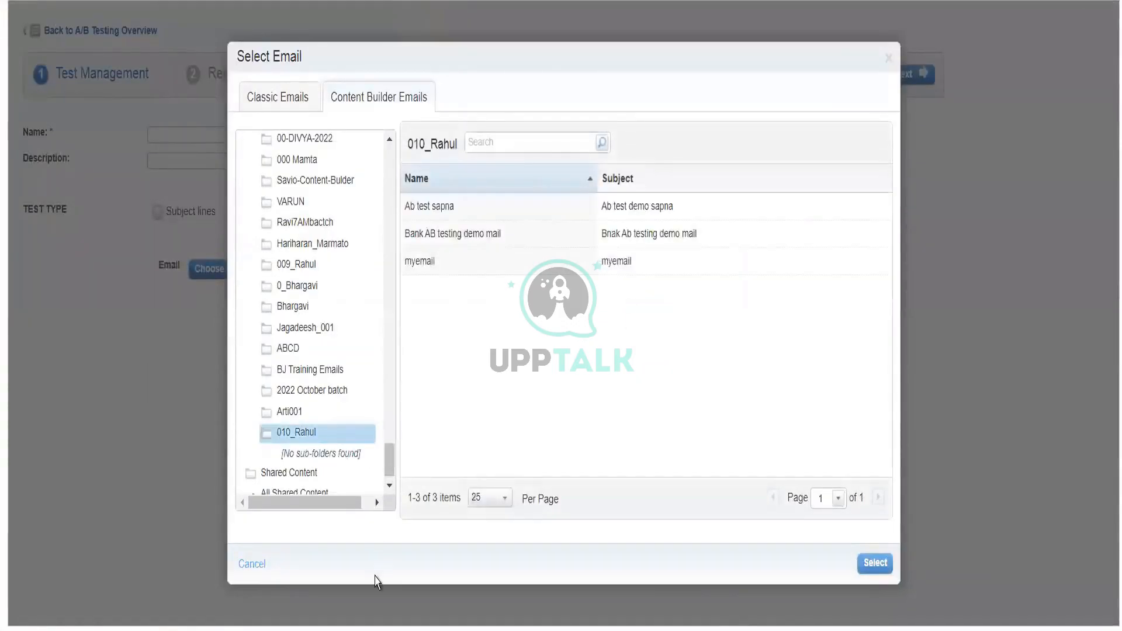
left_click(327, 422)
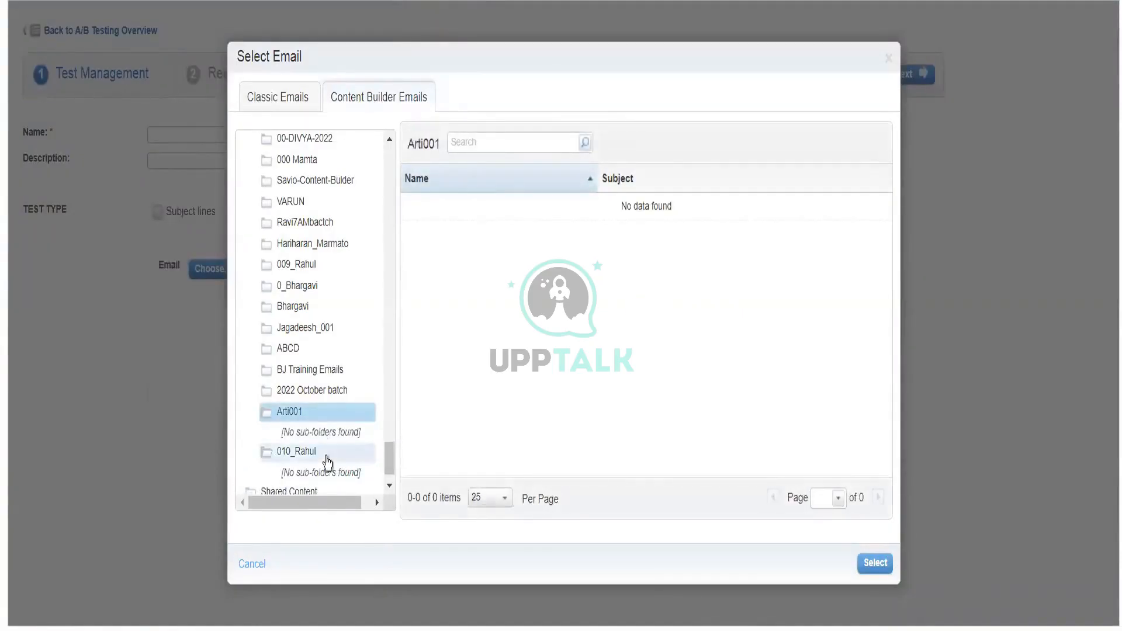
left_click(327, 461)
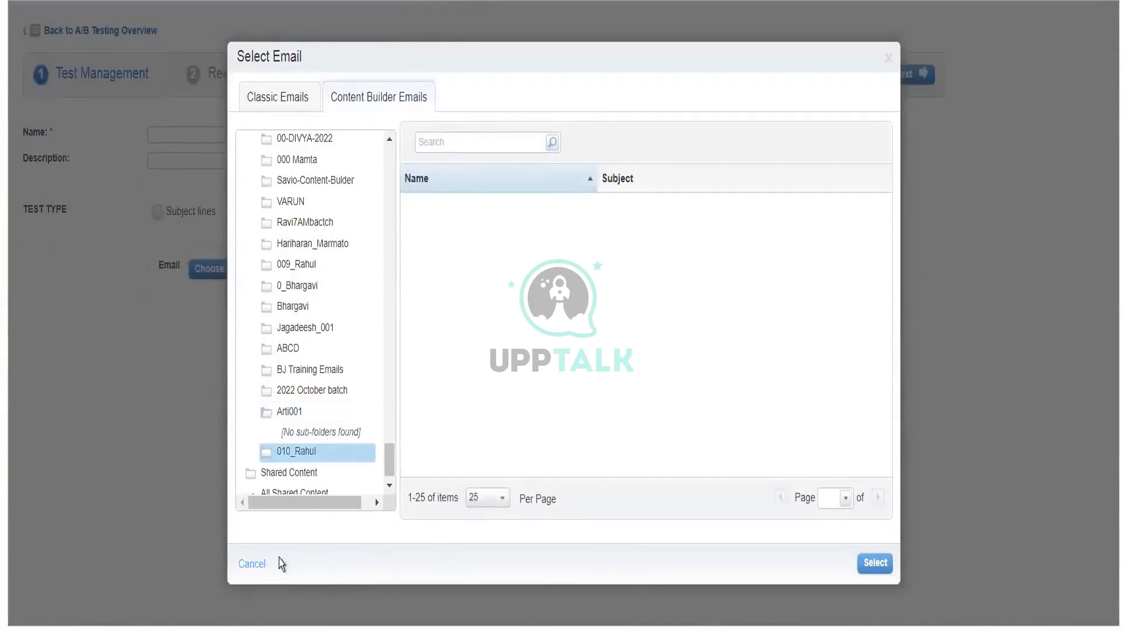
left_click(254, 568)
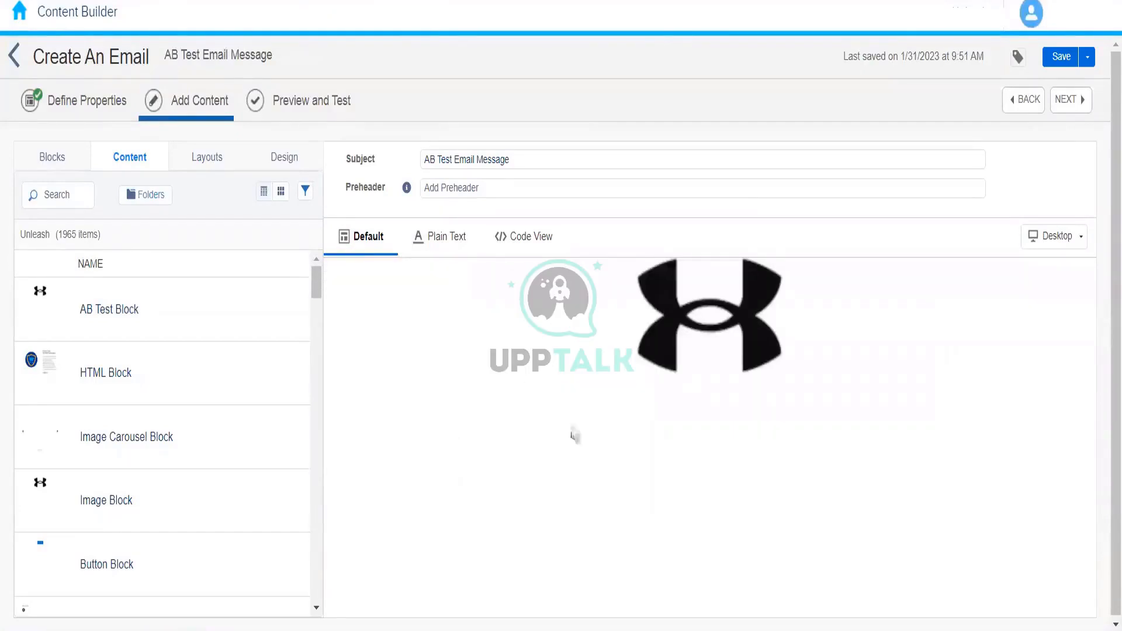
- Set the A/B test type to Content Areas and choose AB Test Email Message as the email for the test
mouse_move(729, 351)
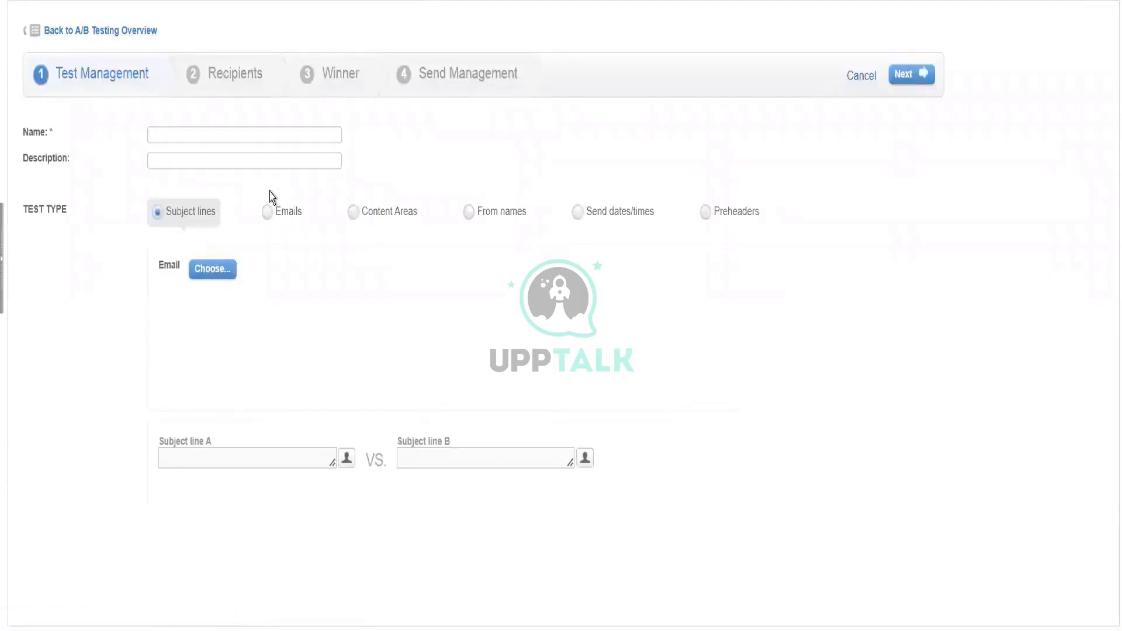
left_click(354, 217)
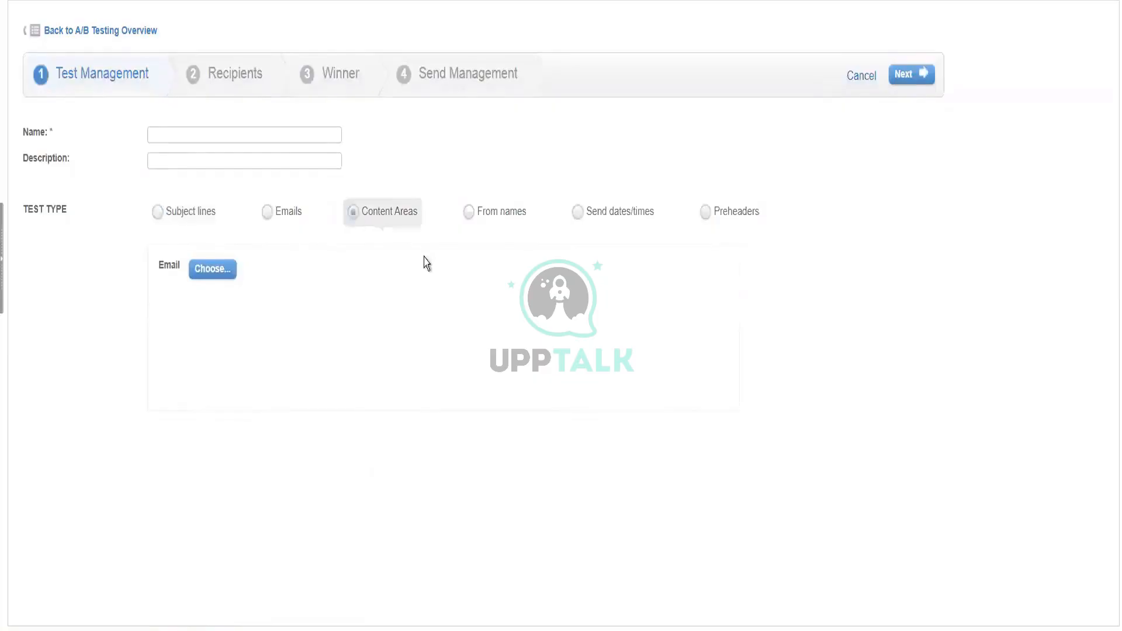
left_click(209, 284)
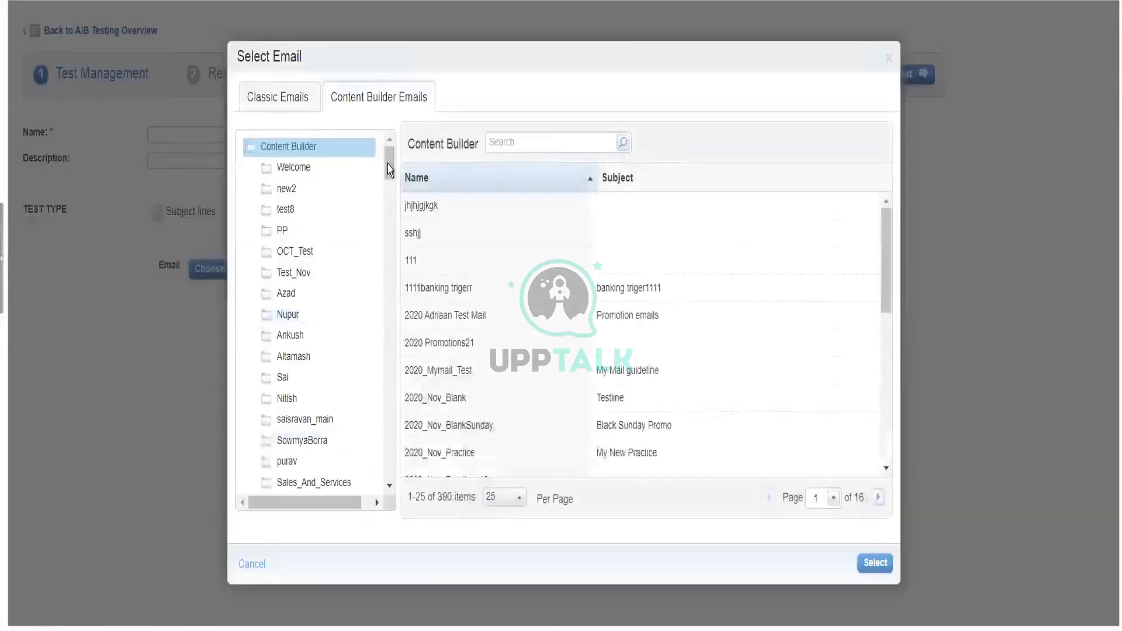
left_click_drag(389, 164, 385, 599)
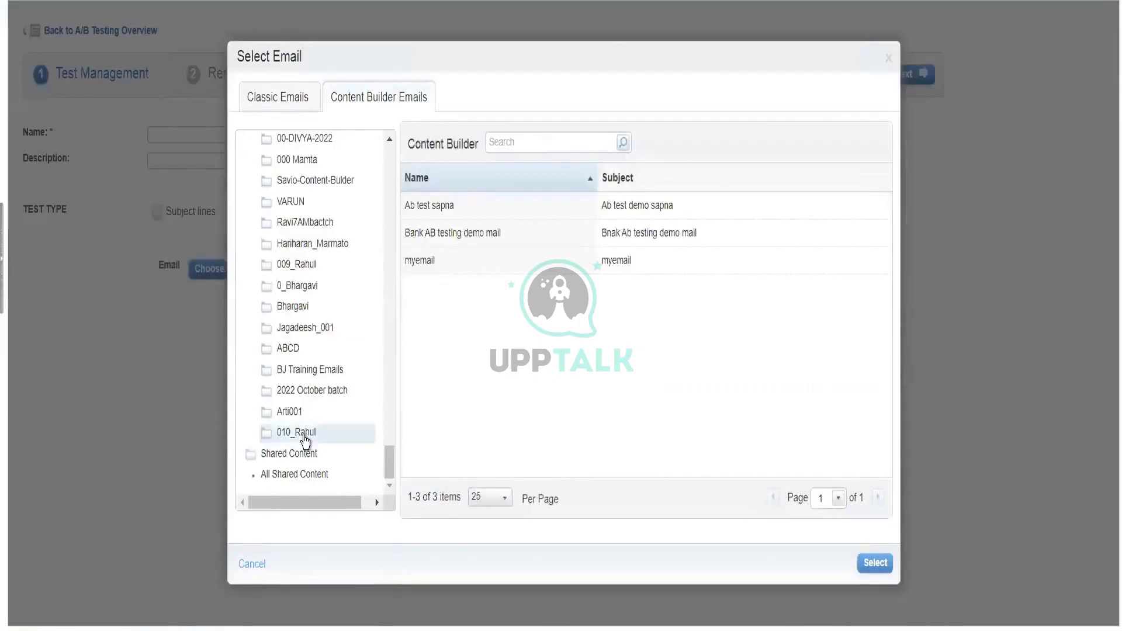
left_click(301, 435)
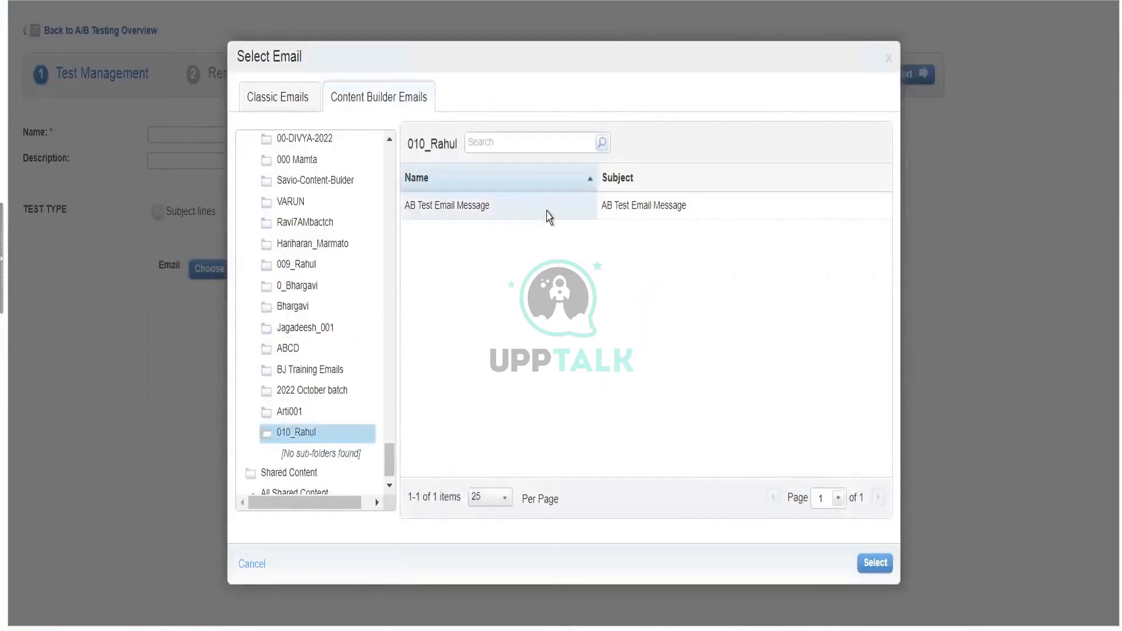
left_click(549, 217)
left_click(872, 564)
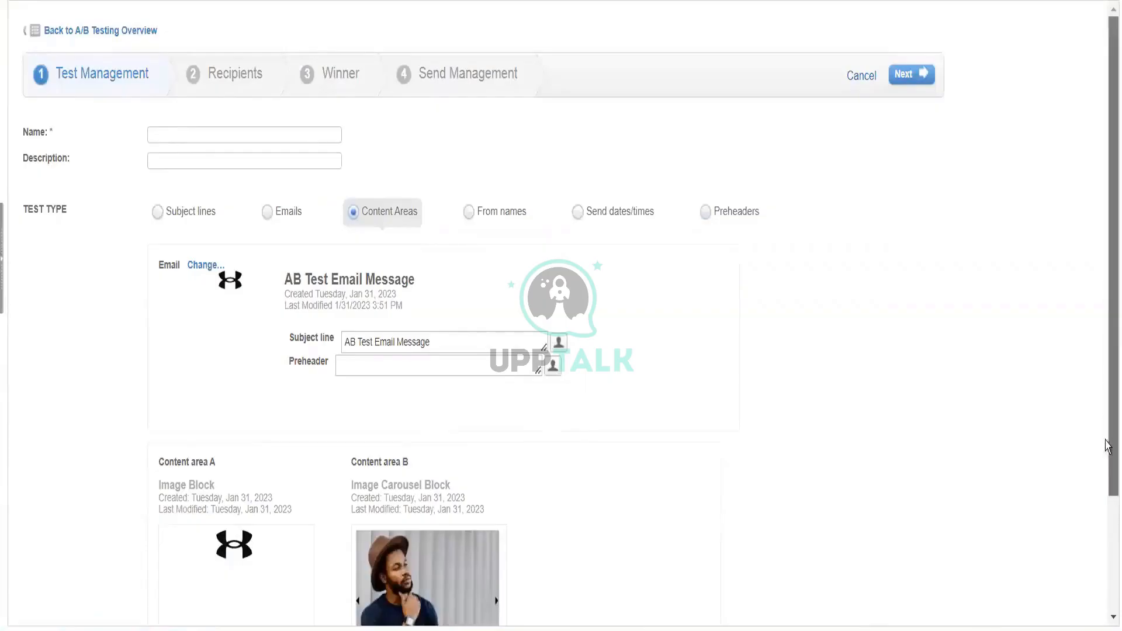
left_click_drag(1108, 448, 1108, 562)
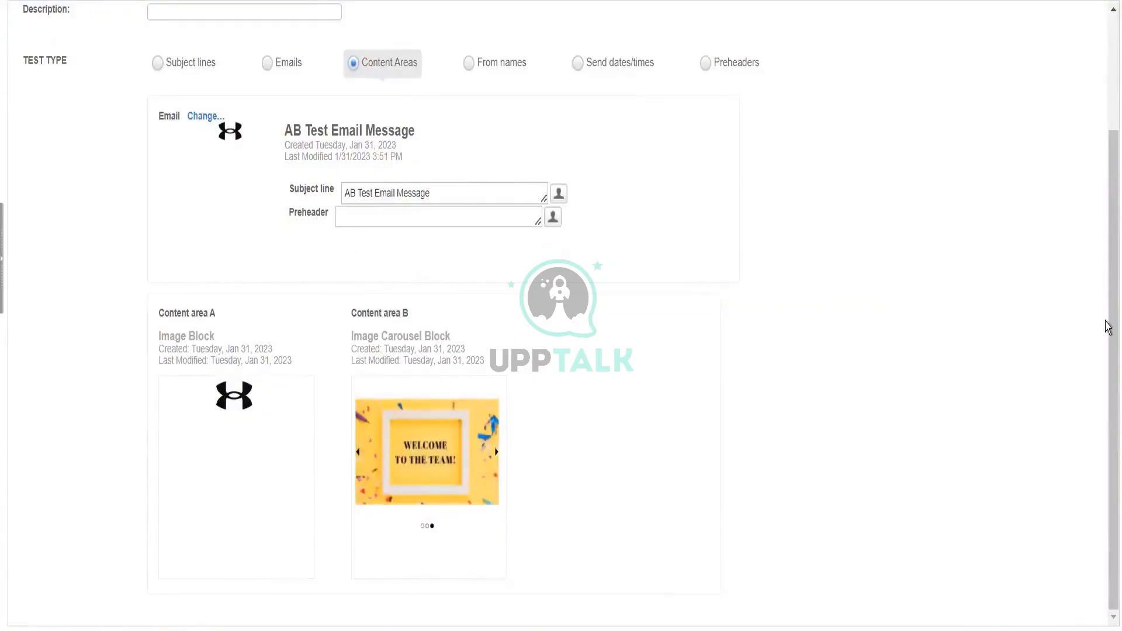
scroll(1103, 158, "up", 3)
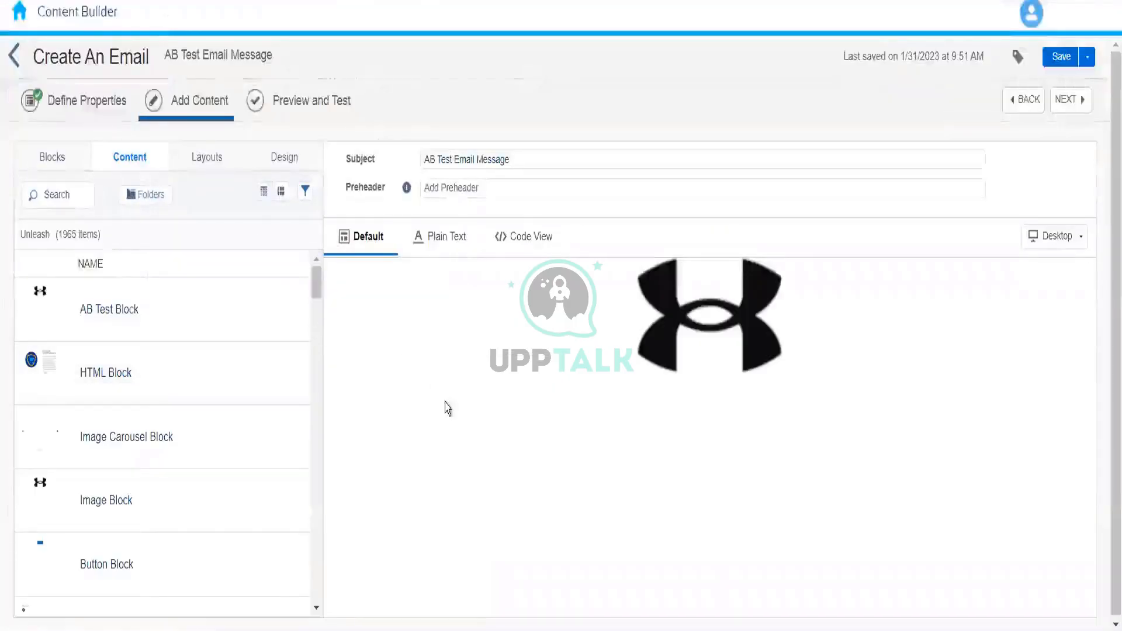
- Return to the content list, open a new Code Snippet block to view its editor, and exit it
left_click(15, 59)
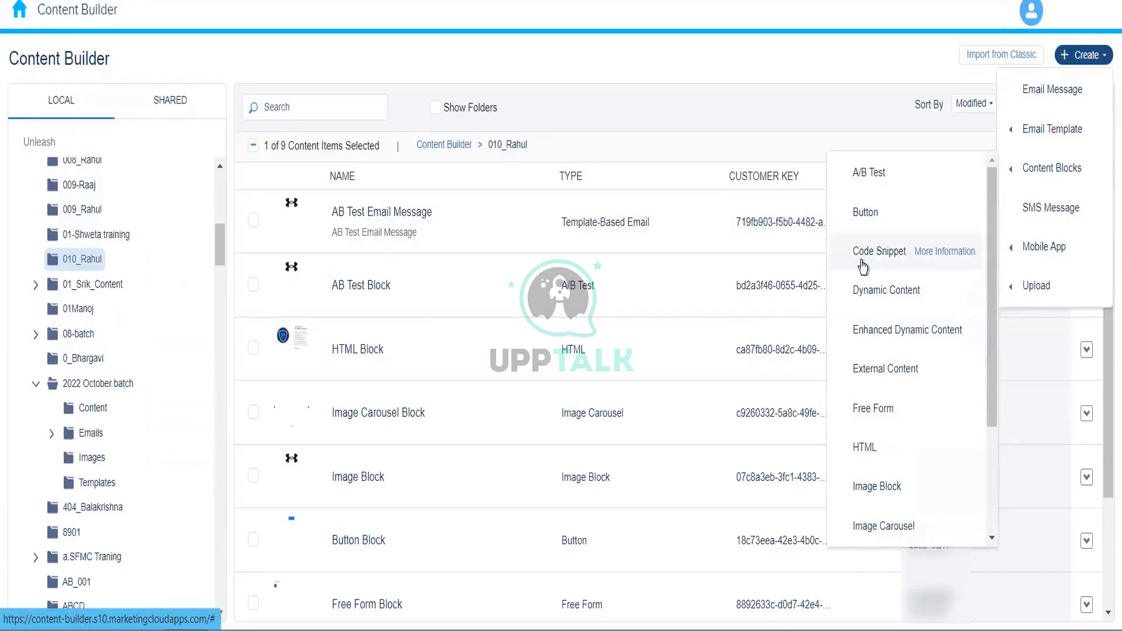
left_click(871, 257)
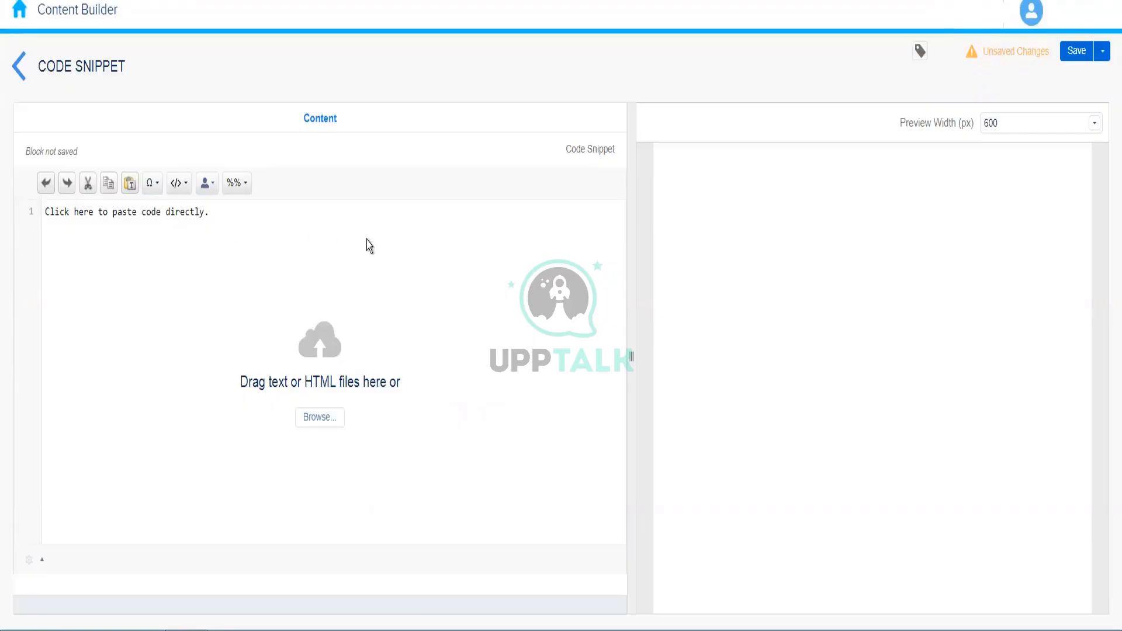
left_click(19, 66)
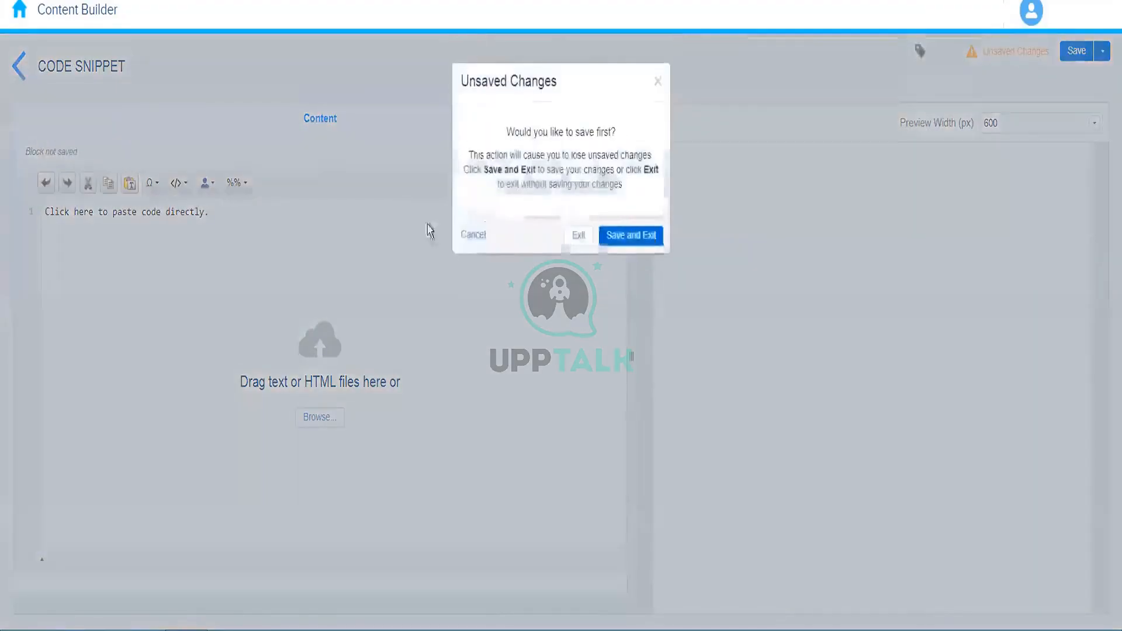
left_click(647, 243)
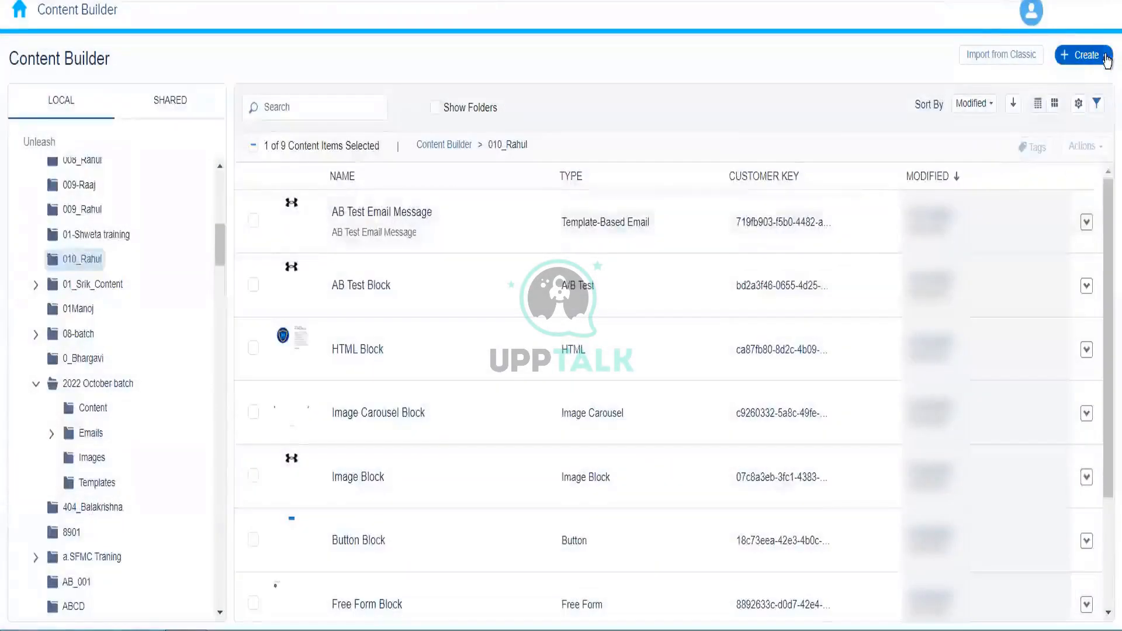
- Create a new External Content block from the available content block types
left_click(1101, 54)
mouse_move(1075, 157)
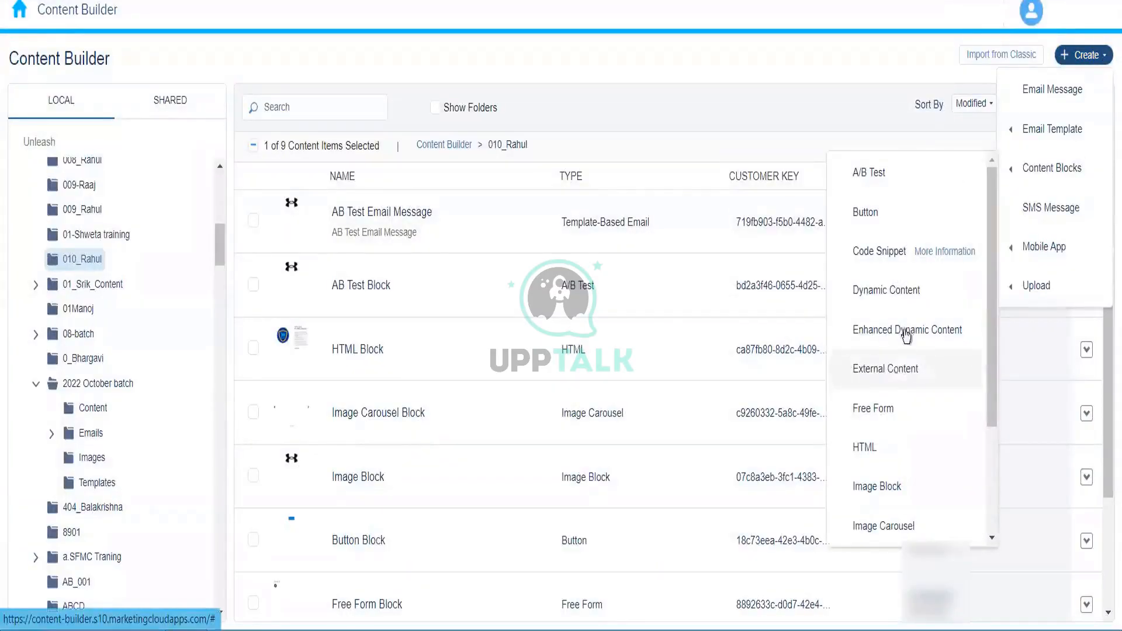
scroll(939, 359, "down", 1)
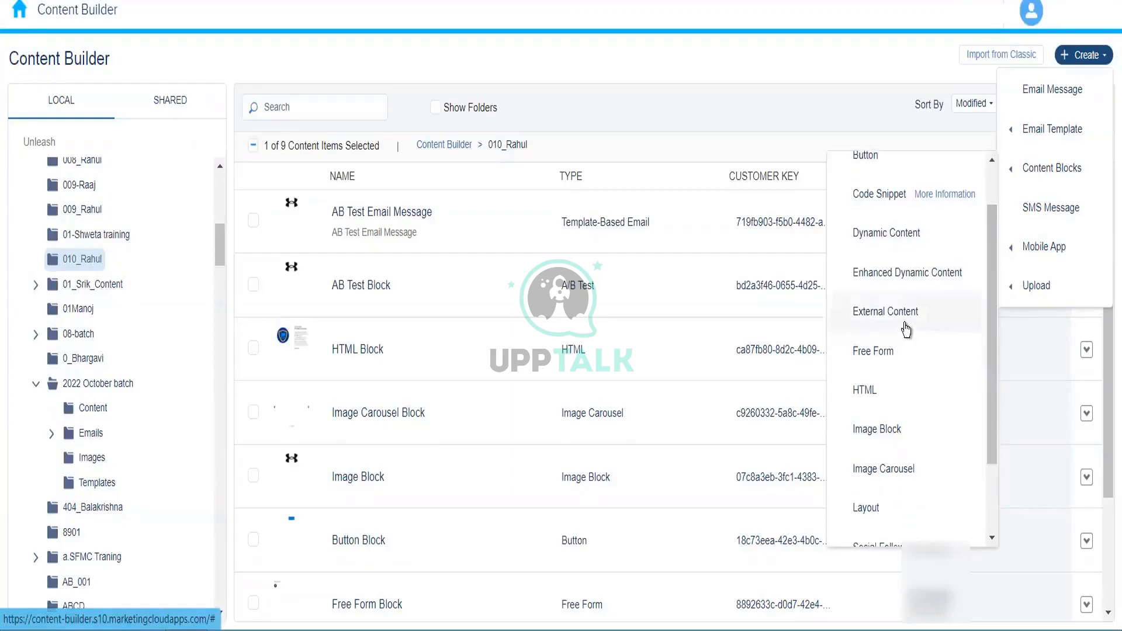
left_click(905, 326)
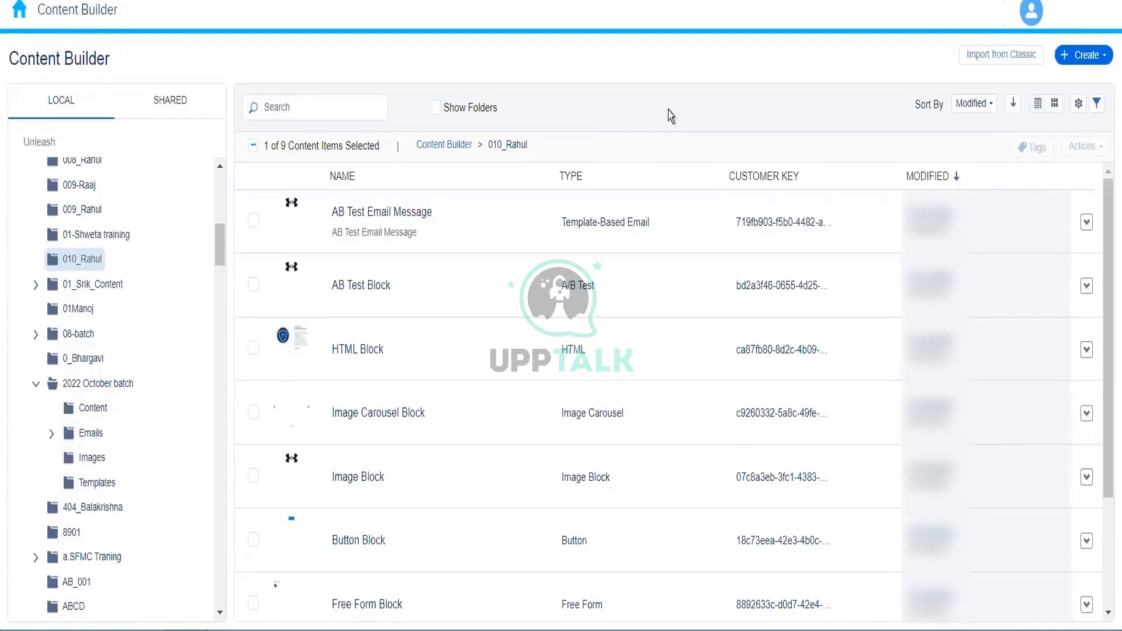
- Open the preview and testing options of AB Test Email Message and examine the Litmus Email Previews information and sign-in form
left_click(1087, 222)
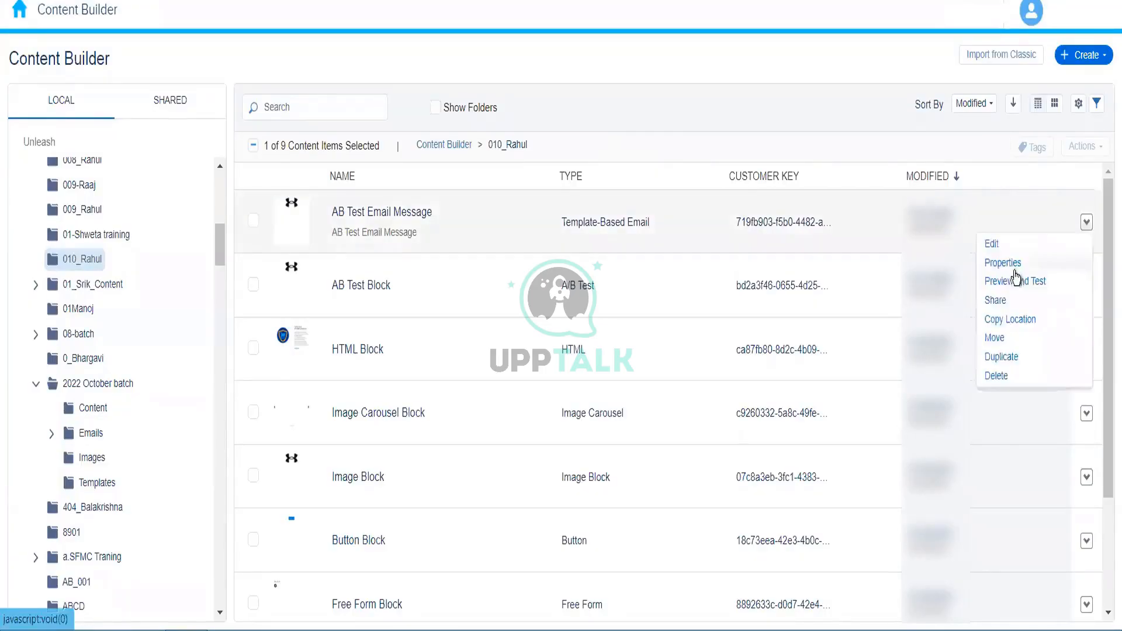
left_click(1013, 270)
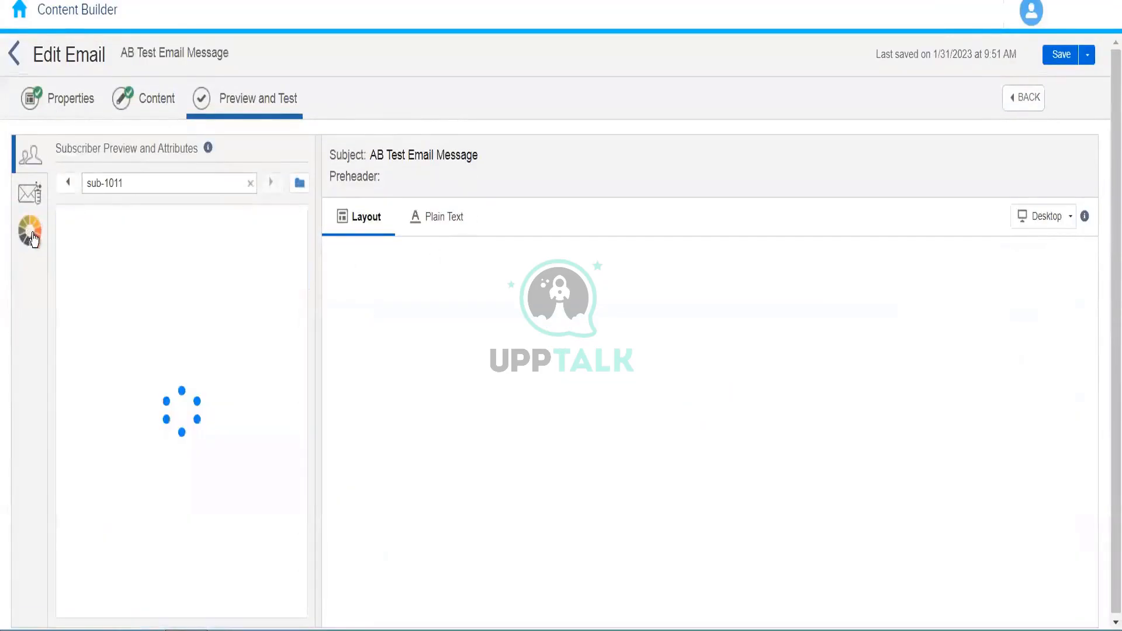
left_click(31, 233)
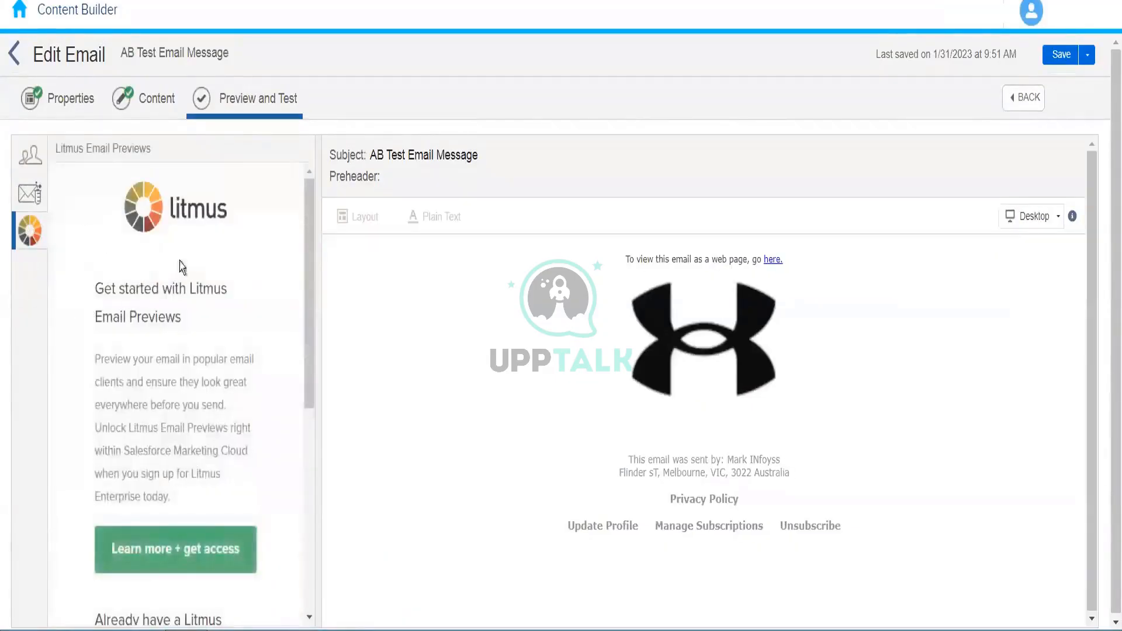
scroll(310, 295, "down", 7)
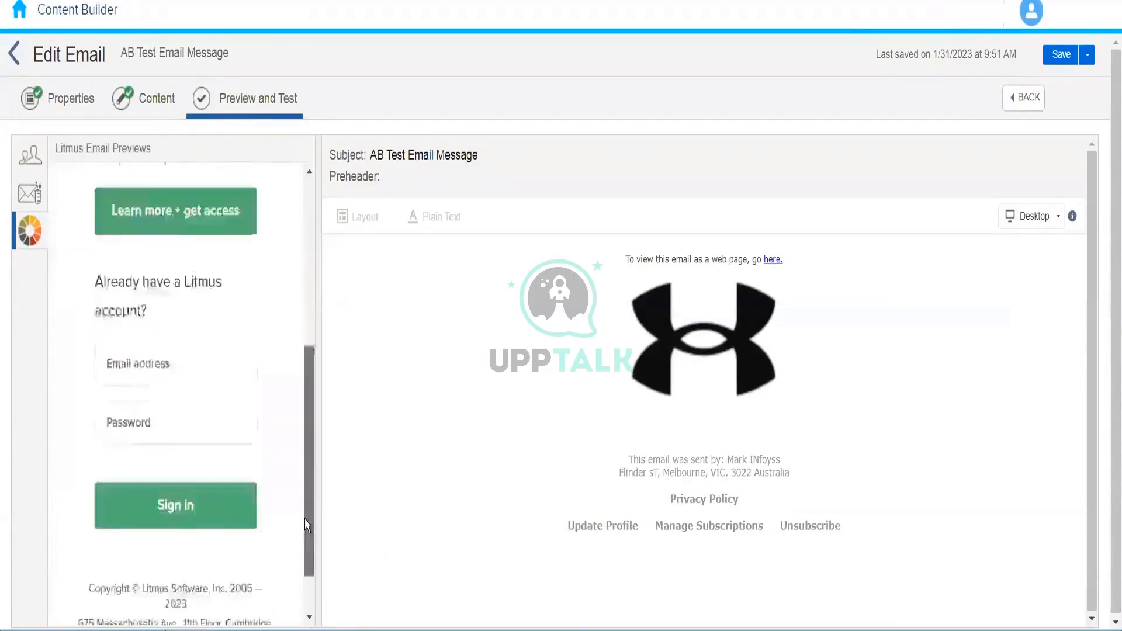
scroll(205, 241, "up", 7)
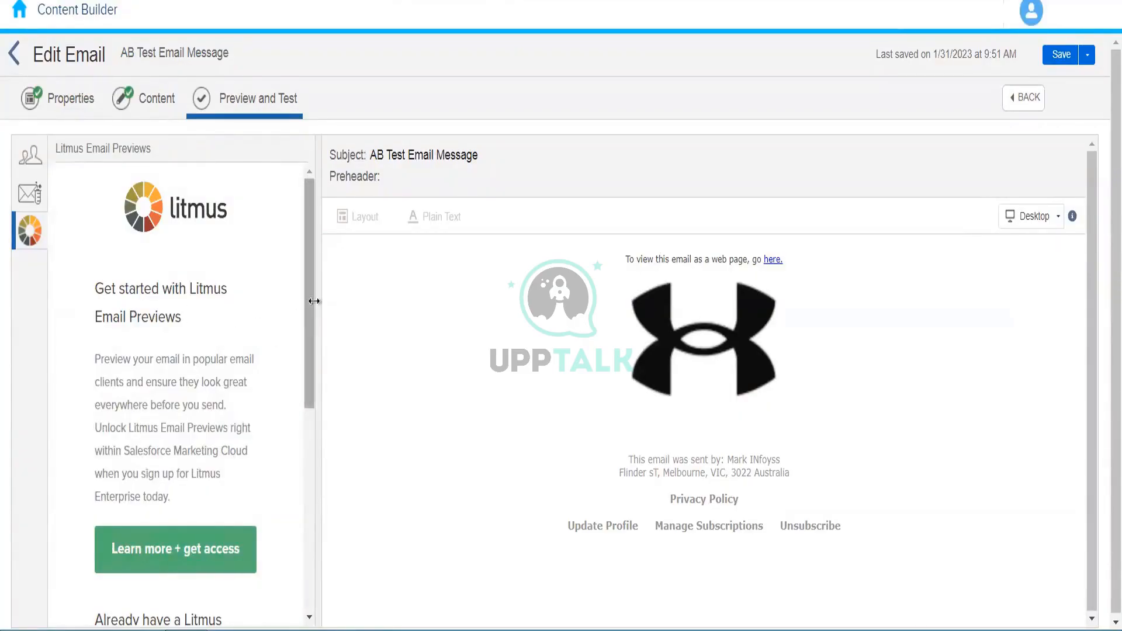
scroll(309, 335, "down", 1)
scroll(308, 334, "down", 2)
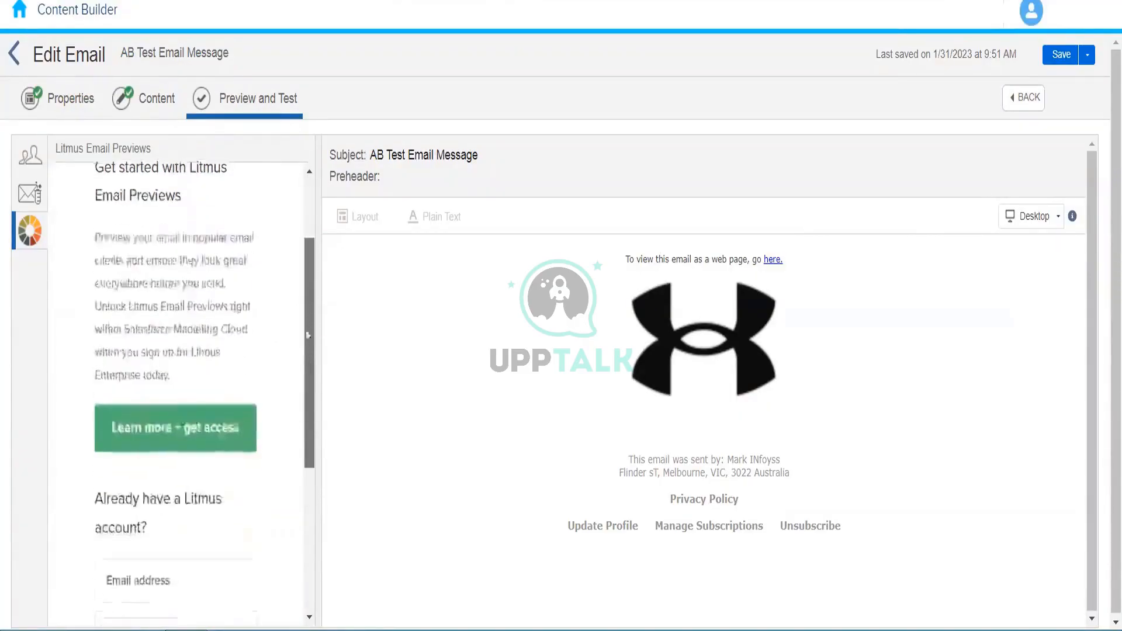
scroll(308, 281, "up", 3)
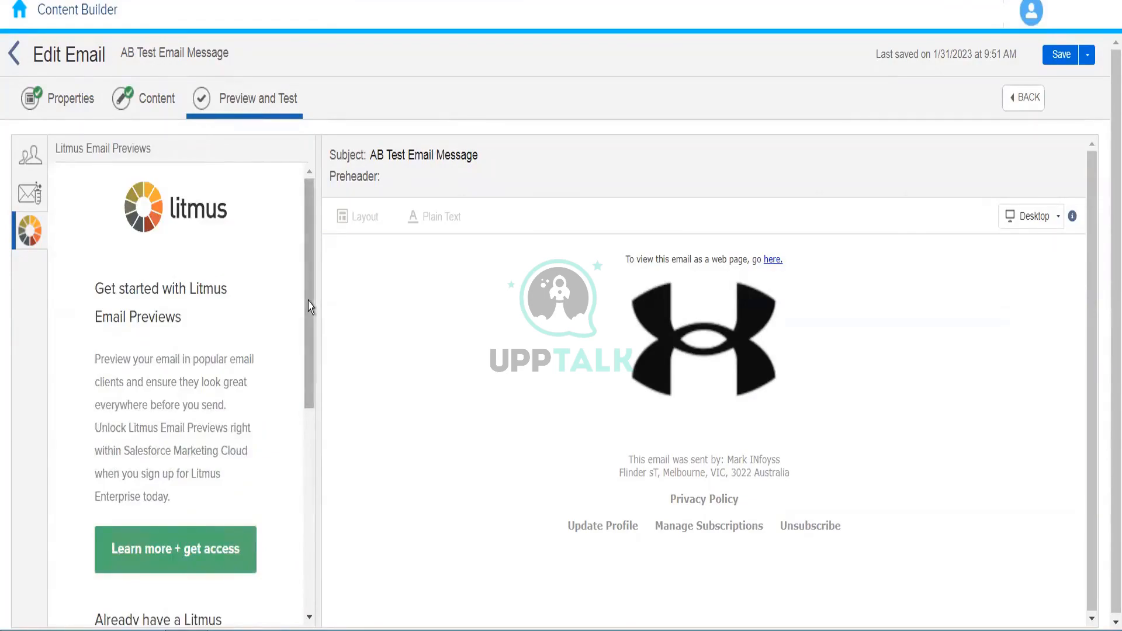
mouse_move(310, 307)
left_mouse_down()
mouse_move(308, 526)
mouse_move(313, 313)
left_mouse_up()
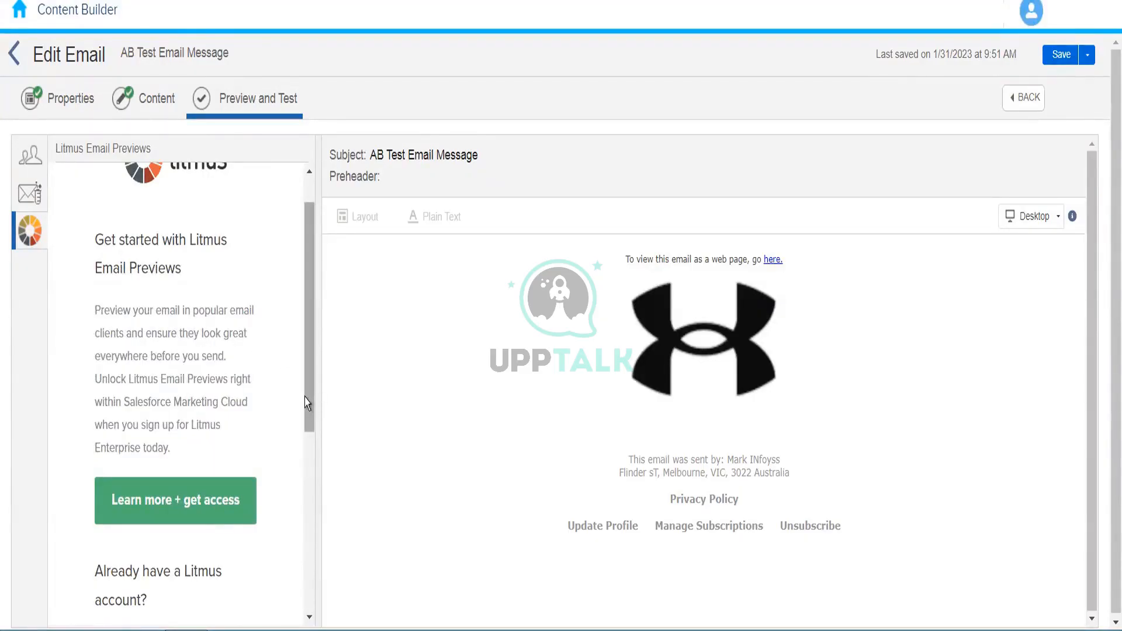
left_click_drag(307, 403, 307, 578)
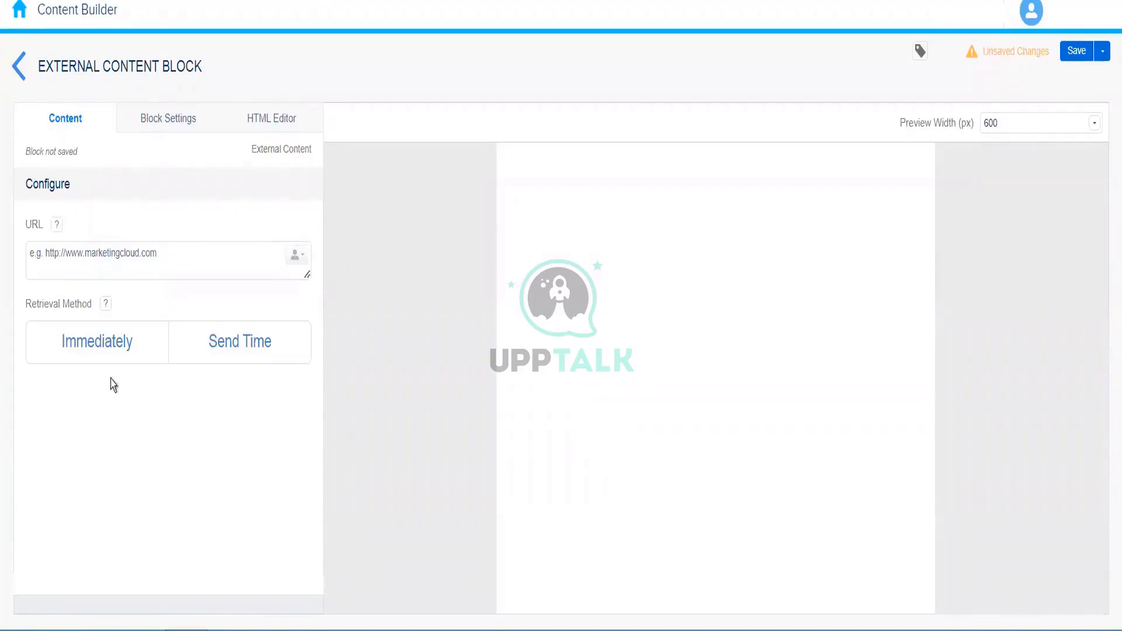
left_click(110, 261)
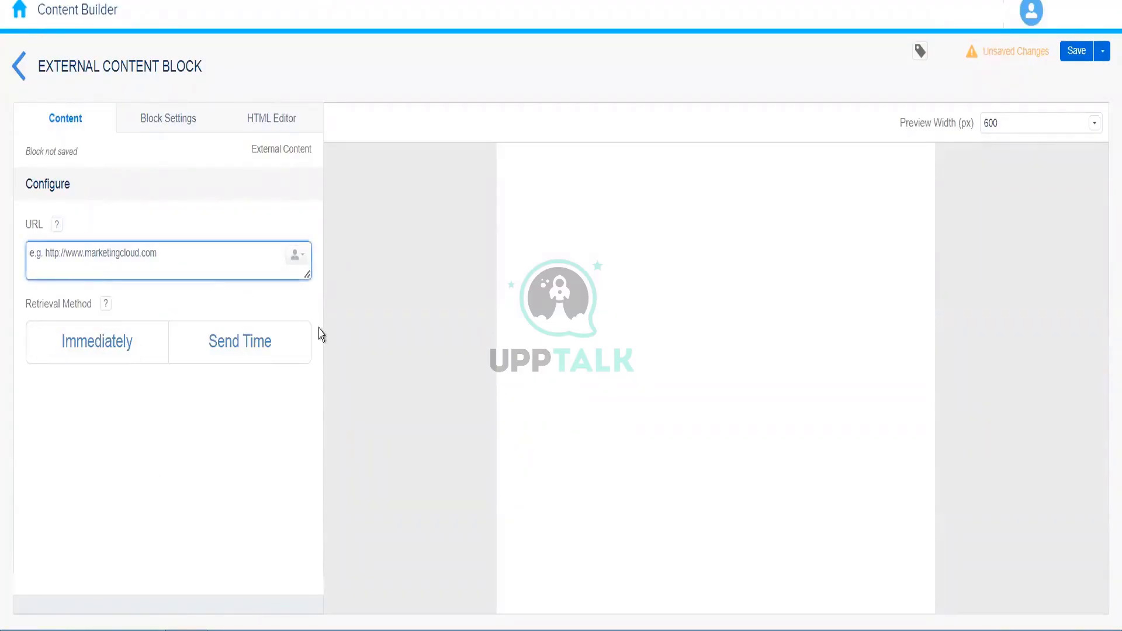
left_click(393, 372)
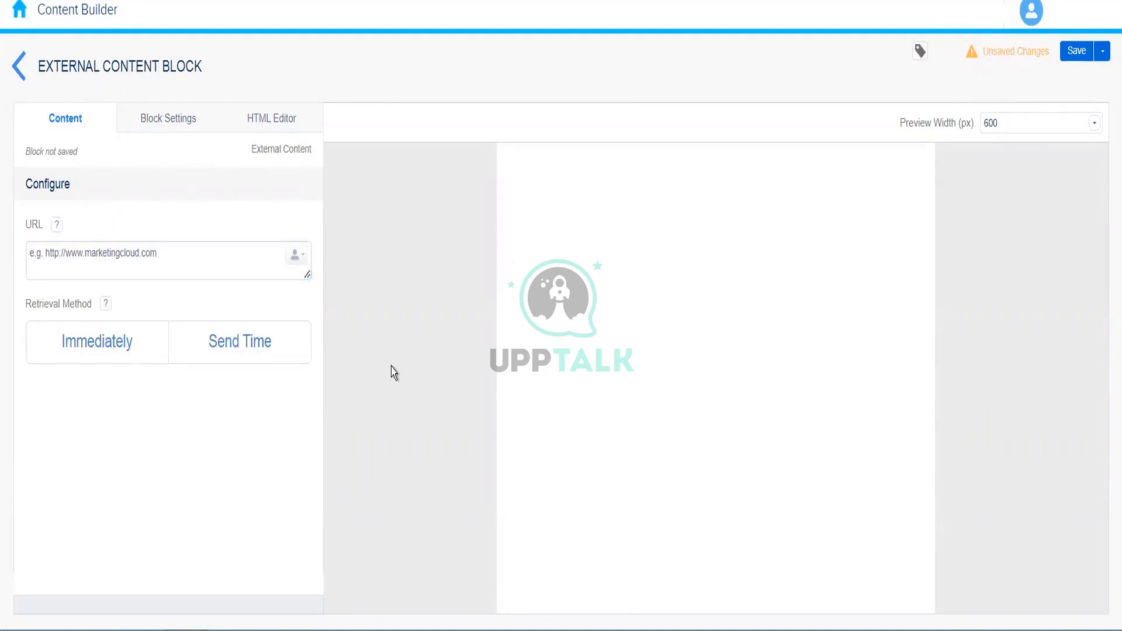
left_click(241, 257)
type("htt")
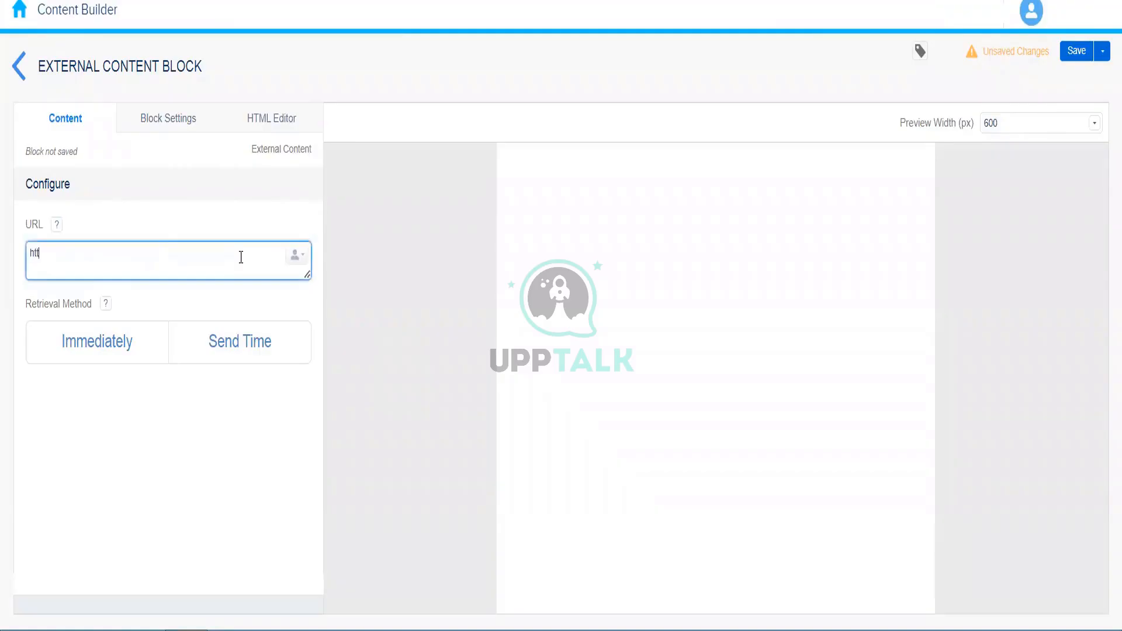
type("ps://www.google.com")
left_click(241, 435)
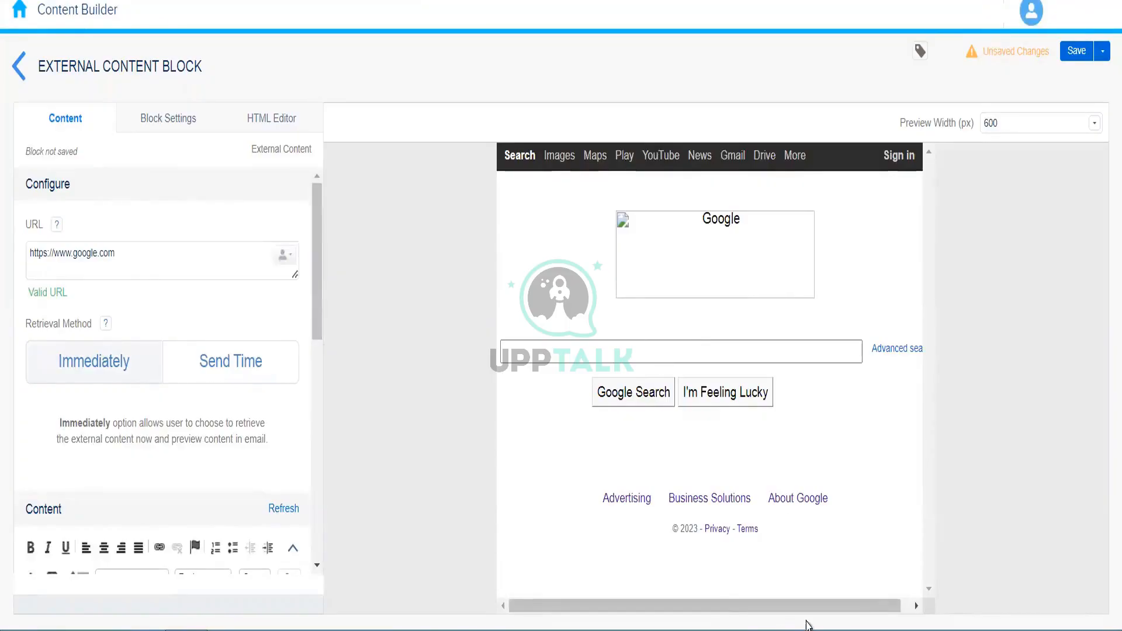
left_click_drag(795, 608, 682, 626)
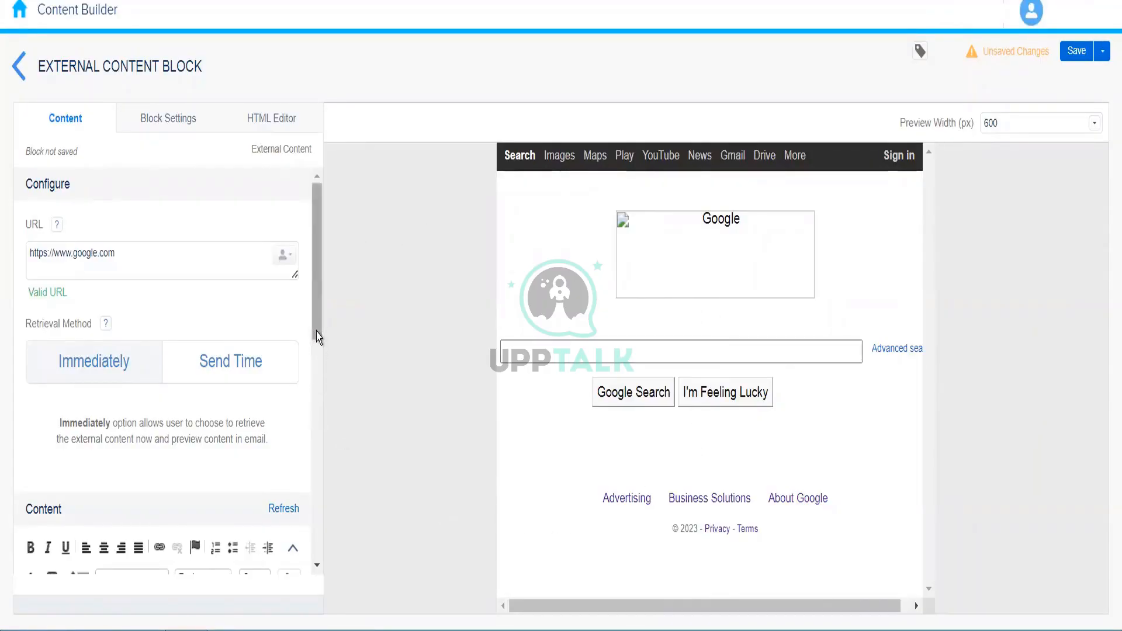
- Examine the external content block's URL, retrieval method and retrieved page content in the content editor
scroll(319, 338, "down", 2)
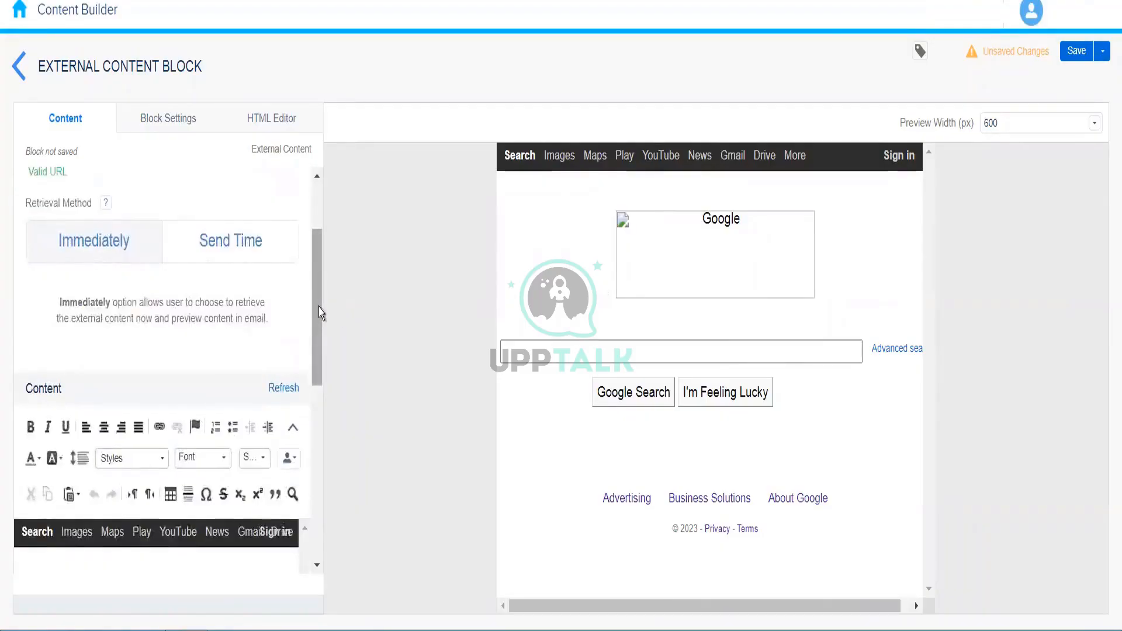
scroll(320, 313, "down", 5)
scroll(327, 334, "up", 8)
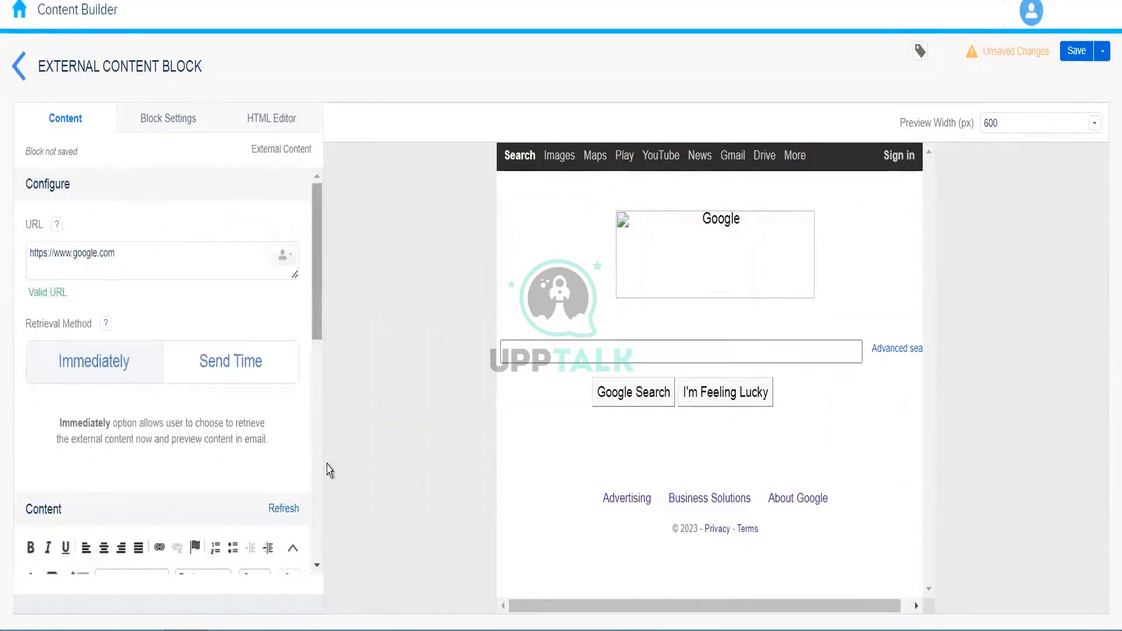
scroll(329, 470, "down", 5)
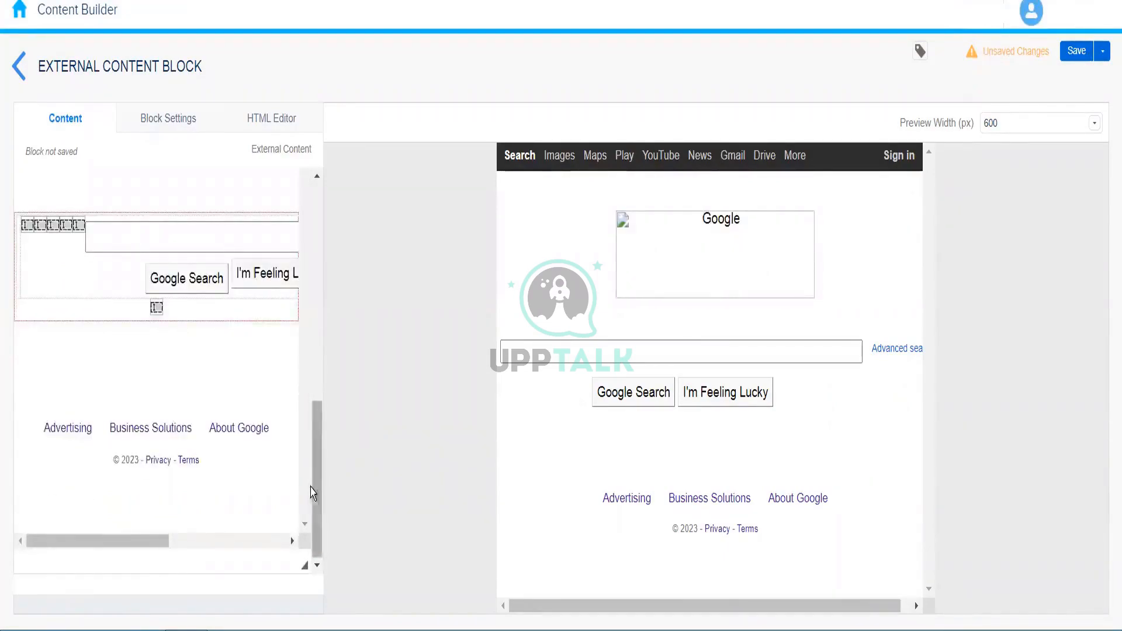
left_click_drag(317, 473, 330, 229)
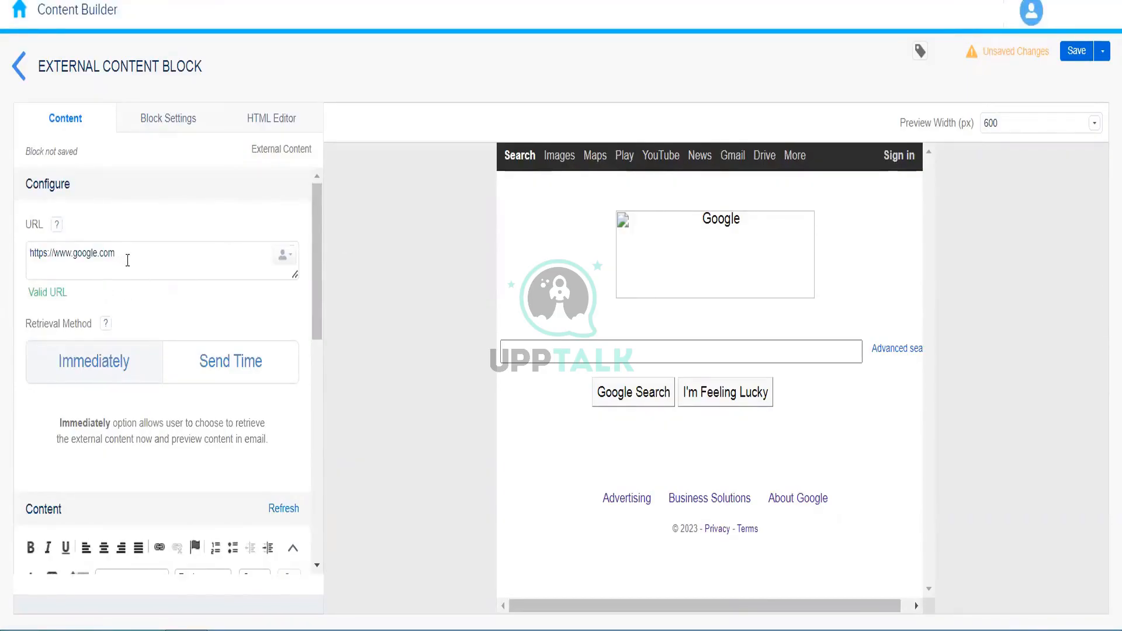
left_click(146, 254)
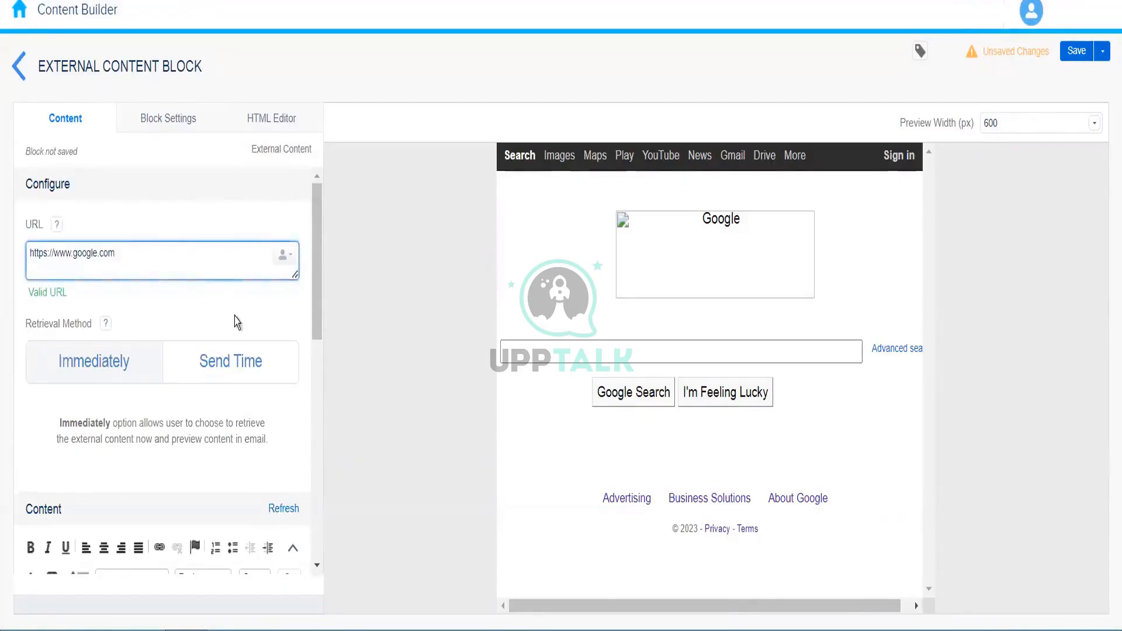
type("?query")
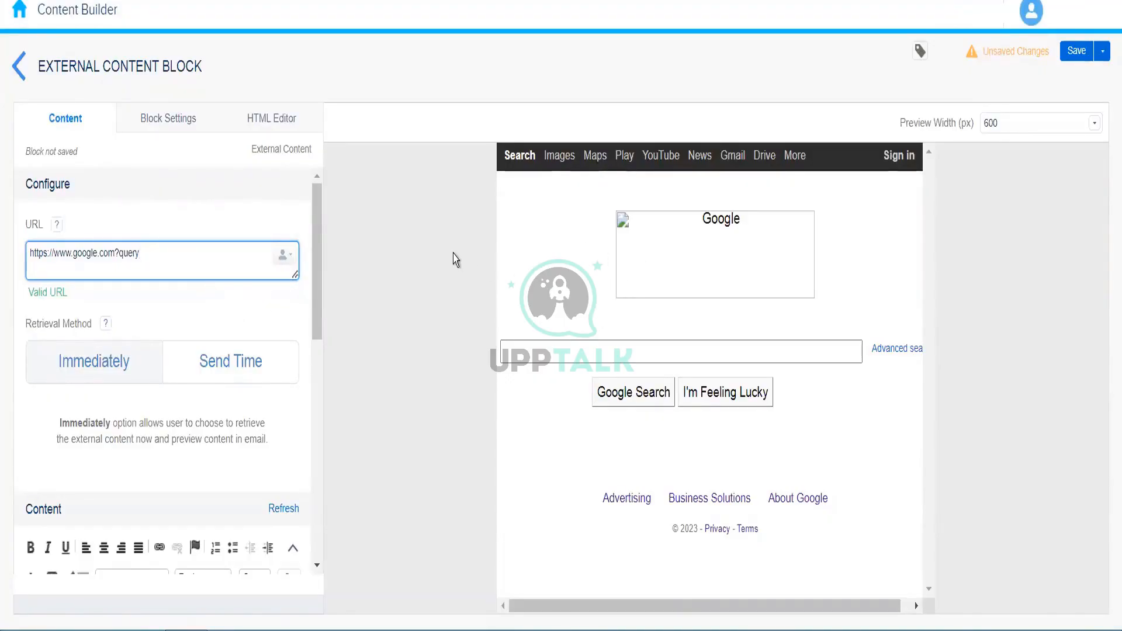
key("BackSpace")
key("BackSpace")
key("BackSpace")
key("BackSpace")
key("BackSpace")
key("BackSpace")
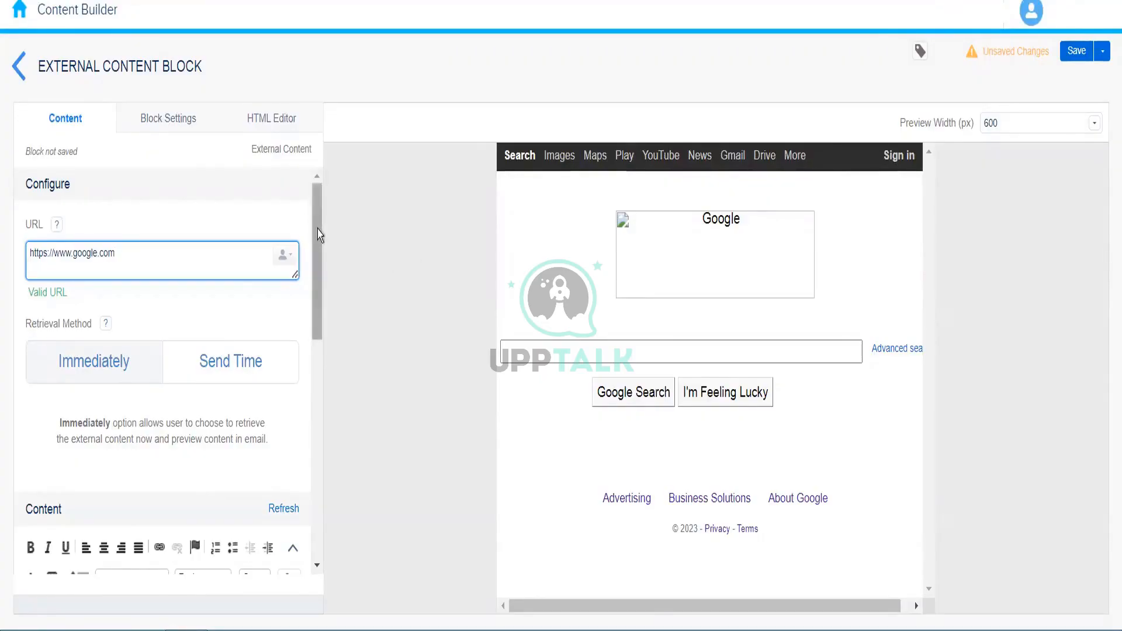
- Review the external content block's device preview, styling and spacing settings and its HTML editor
left_click_drag(318, 240, 318, 180)
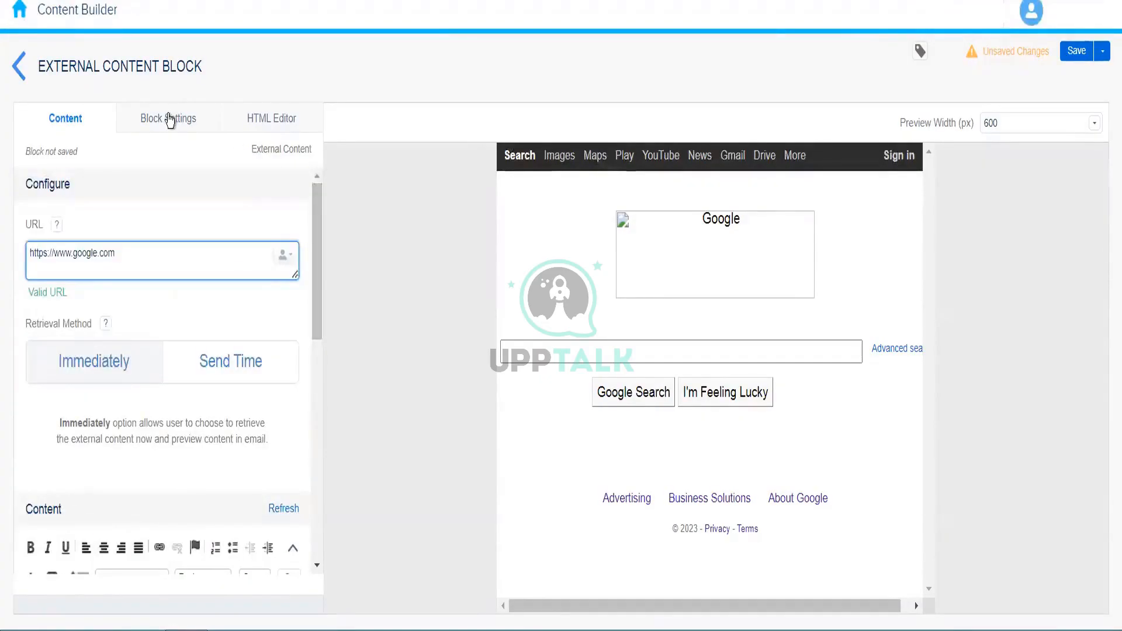
left_click(170, 120)
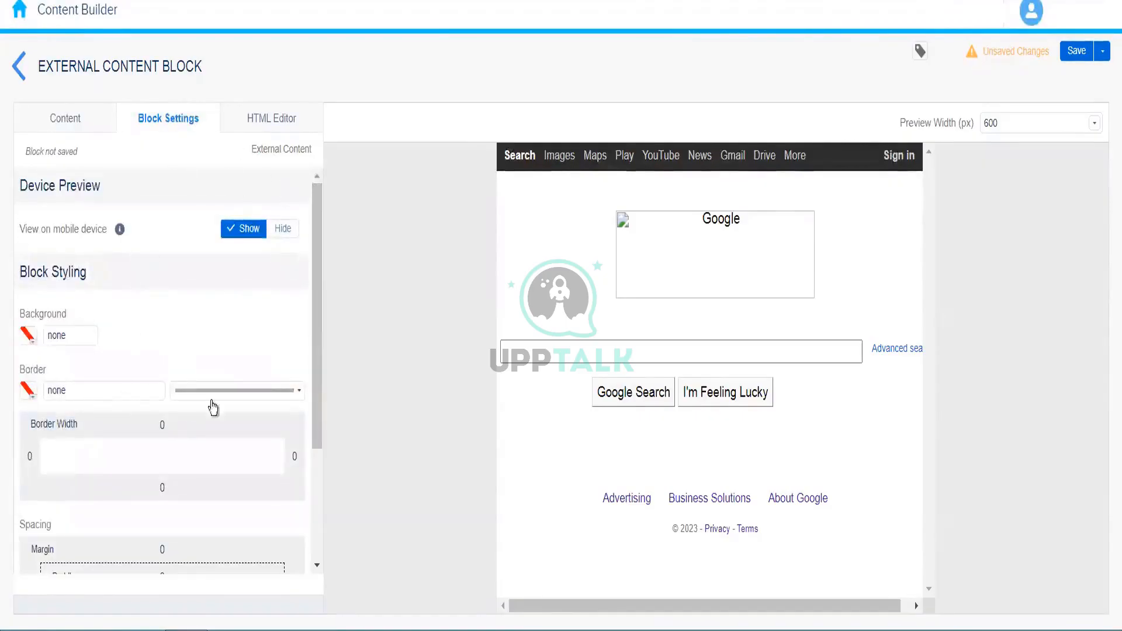
left_click_drag(318, 344, 288, 164)
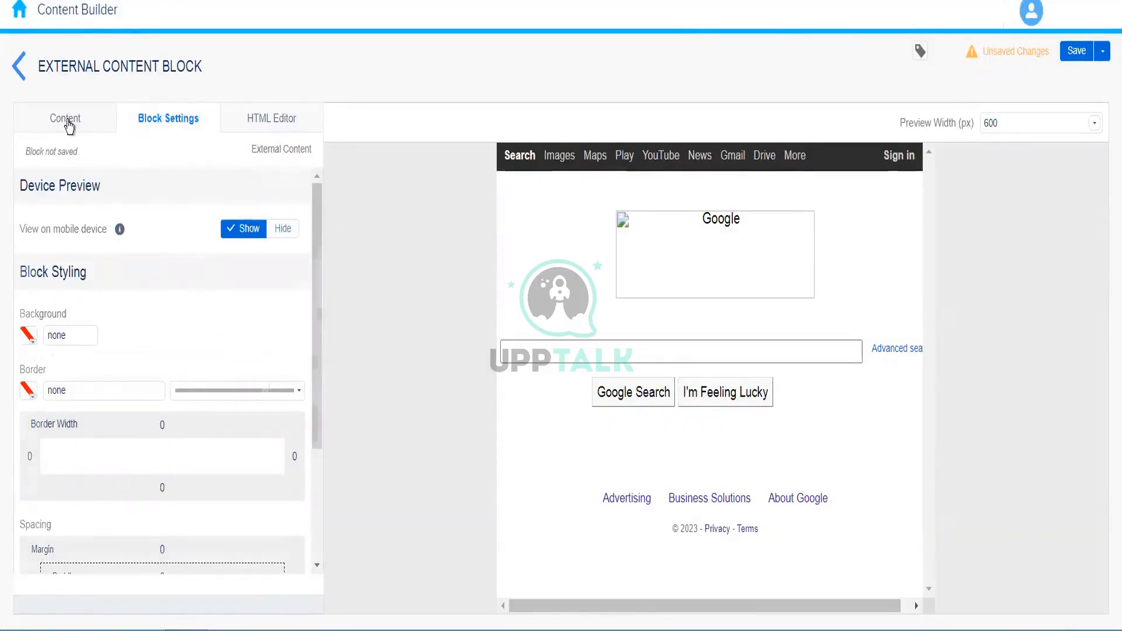
left_click(271, 118)
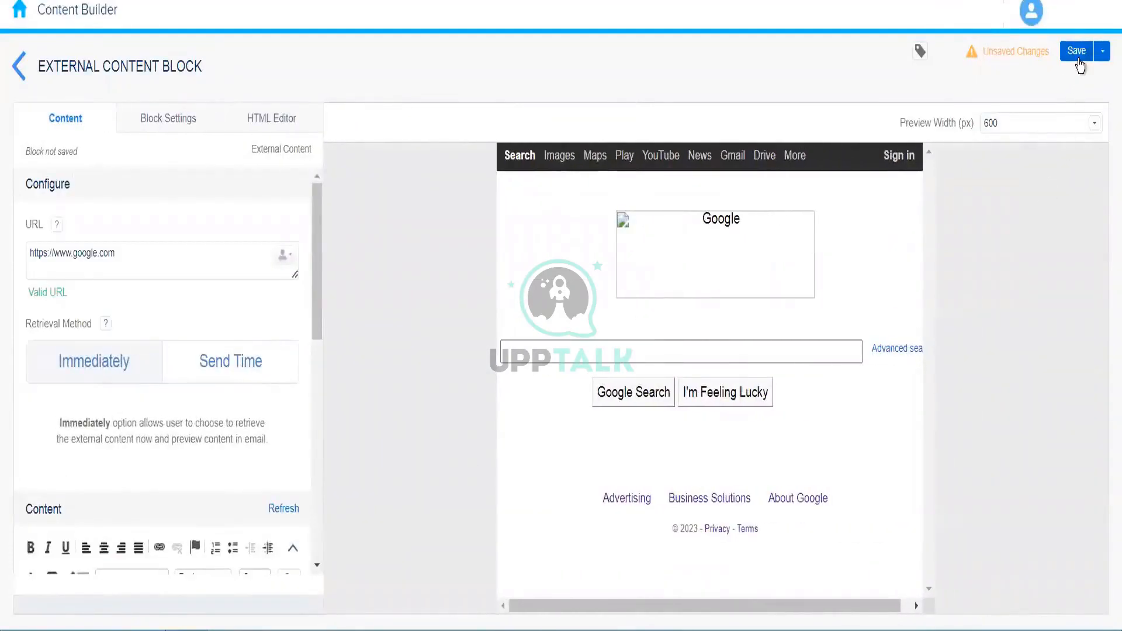
- Save the external content block with the name External Block
left_click(1079, 53)
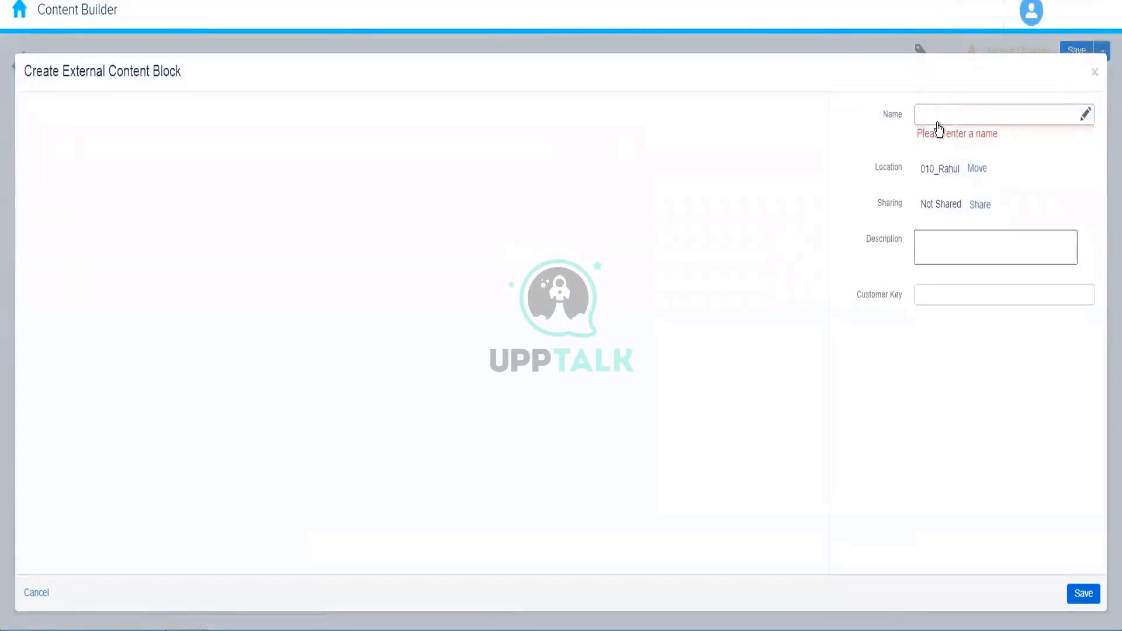
left_click(938, 123)
type("Ex")
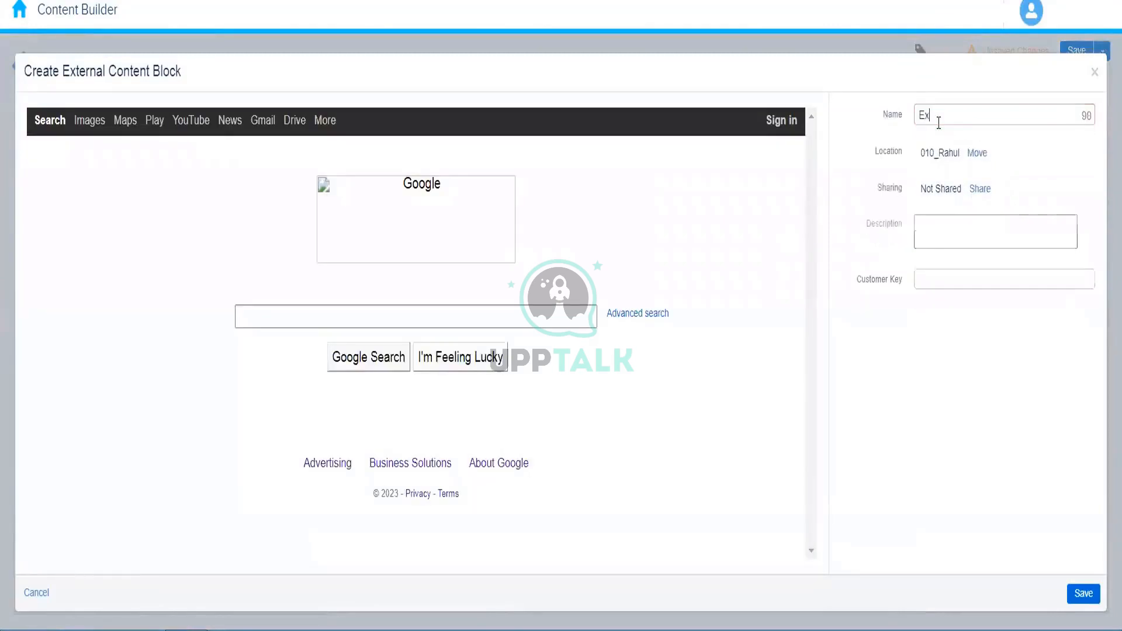
type("ternal Block")
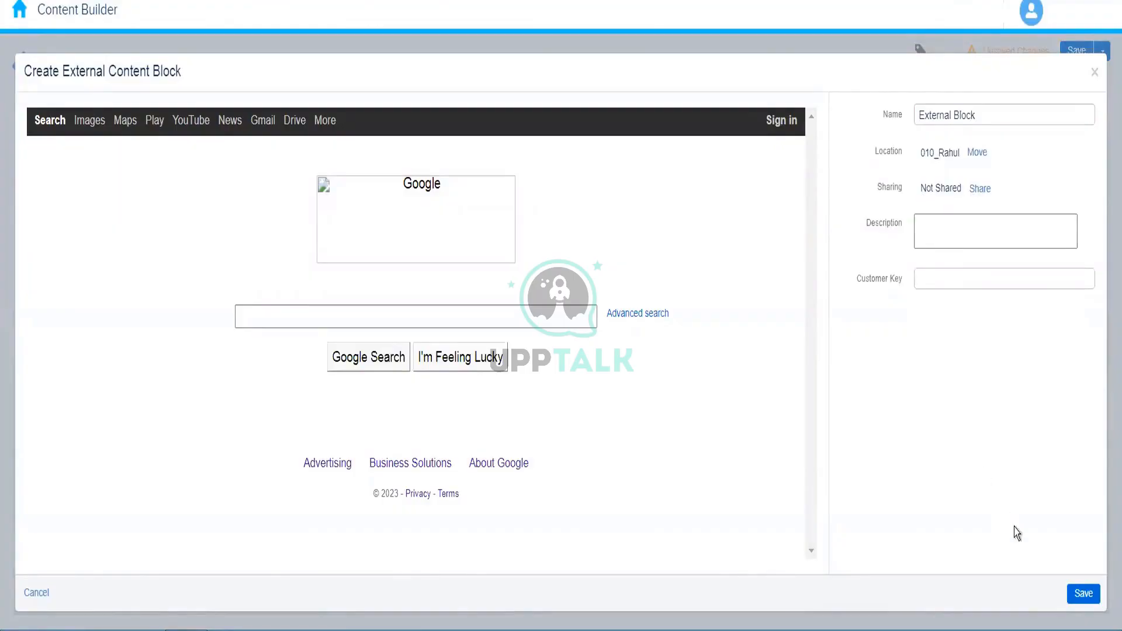
left_click(1079, 594)
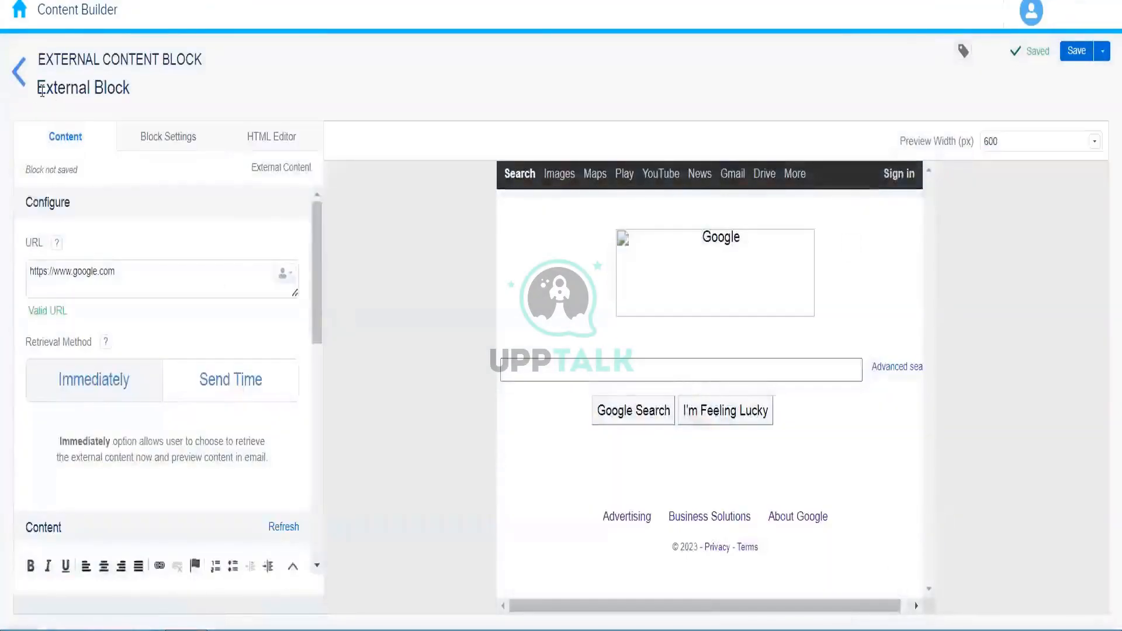
- Return to the content list and start a new Layout content block
left_click(20, 73)
left_click(1085, 55)
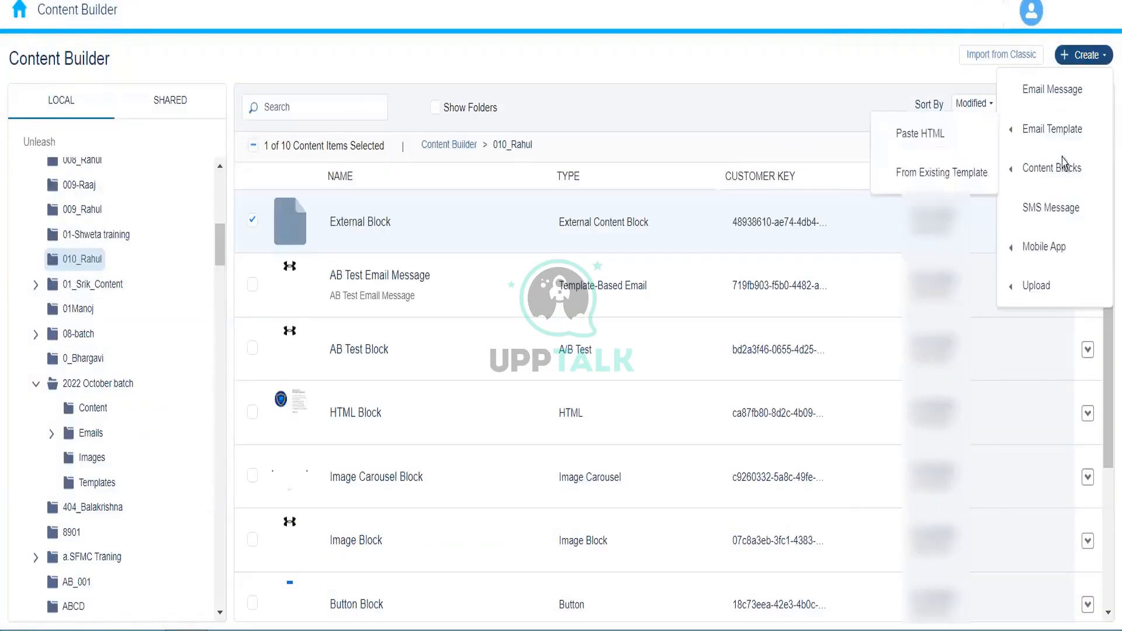
mouse_move(1052, 167)
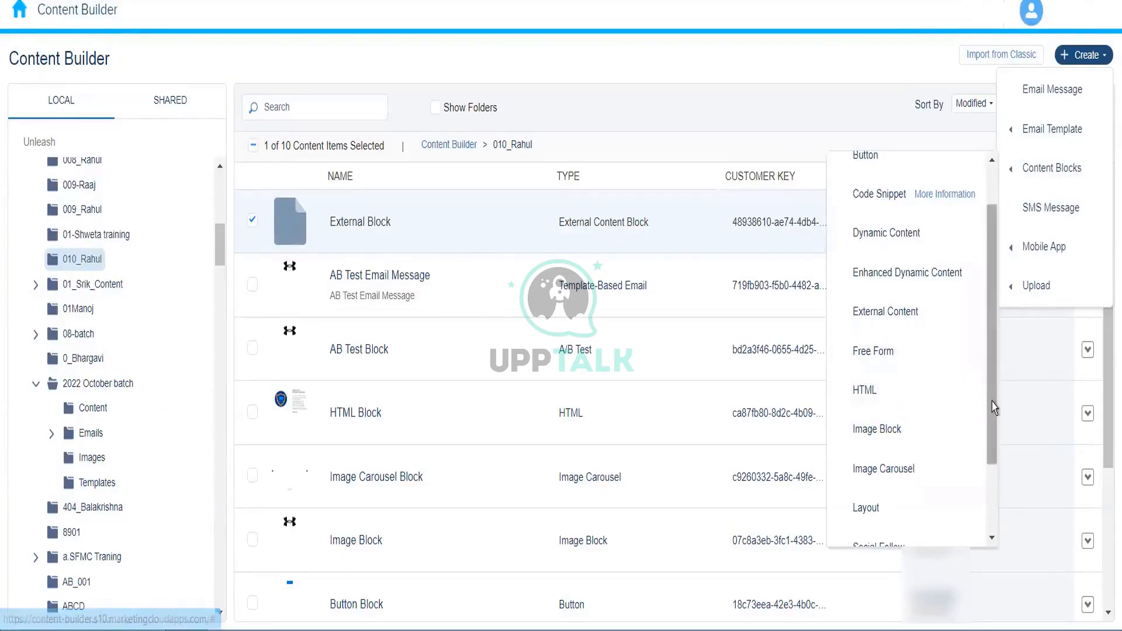
left_click_drag(991, 402, 991, 494)
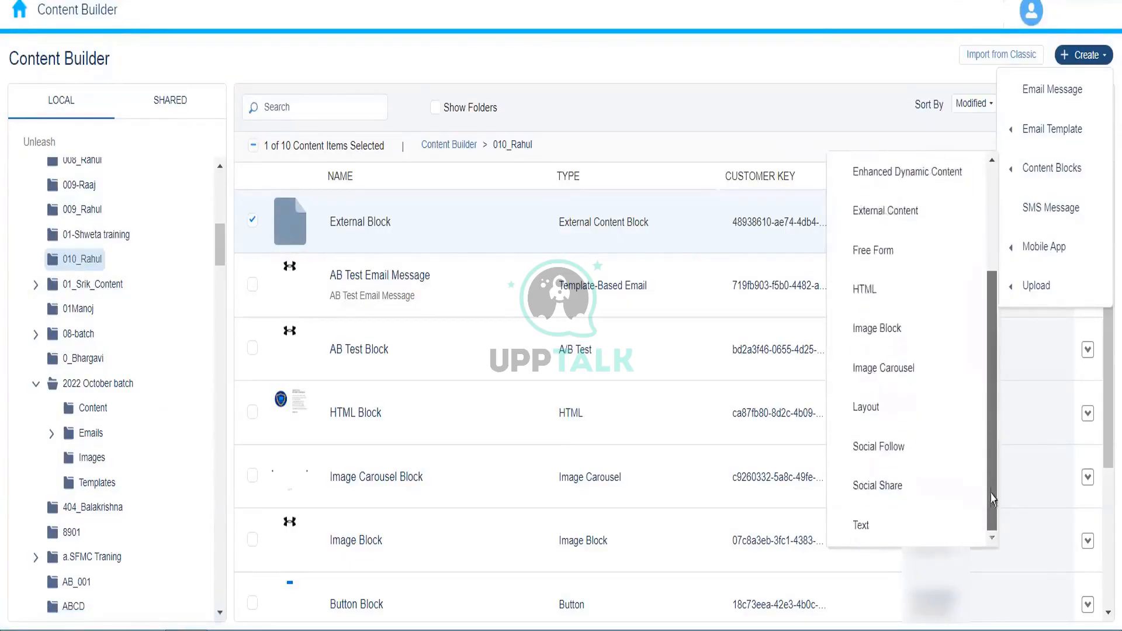
left_click(889, 414)
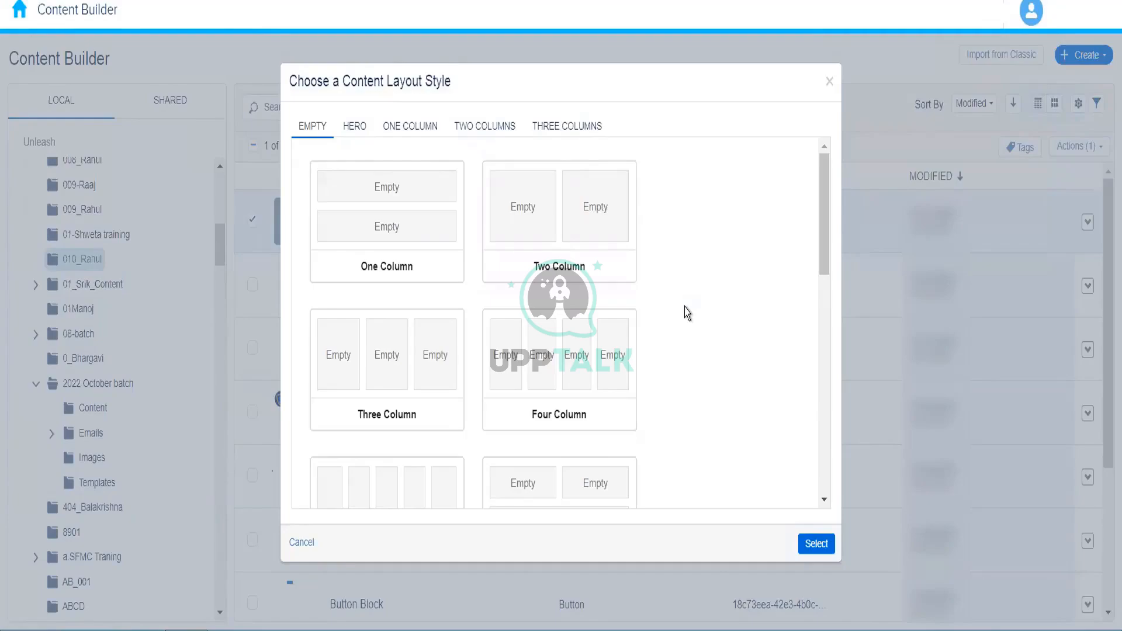
- Compare the Empty, Hero and One Column layout styles and create the layout with Hero Image + Content (horizontal)
left_click_drag(825, 205, 826, 275)
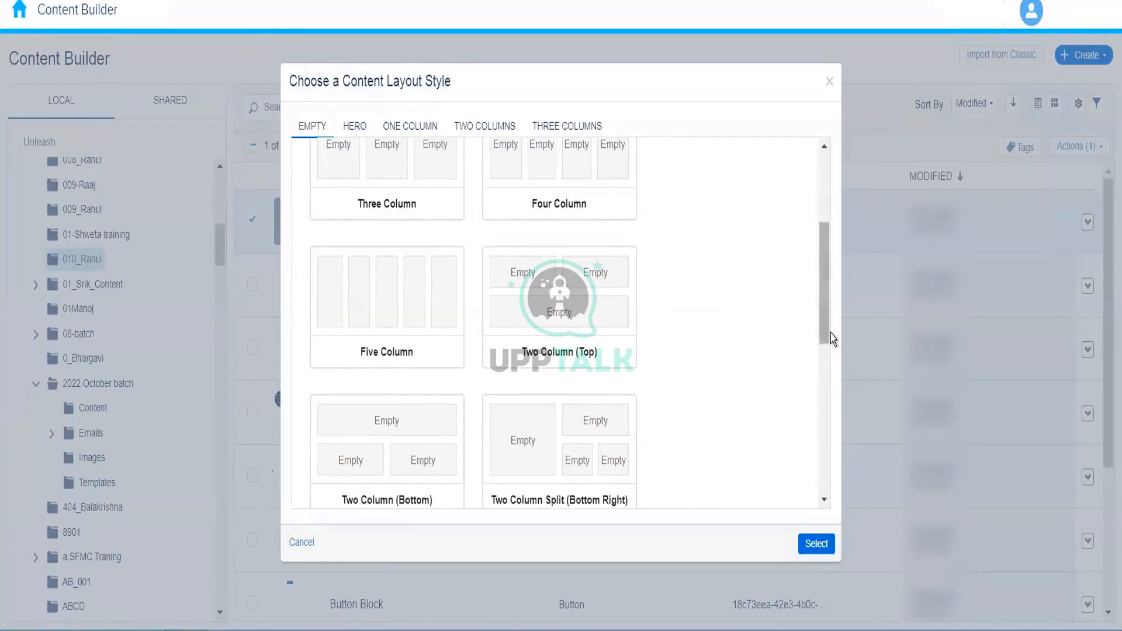
left_click_drag(825, 317, 817, 497)
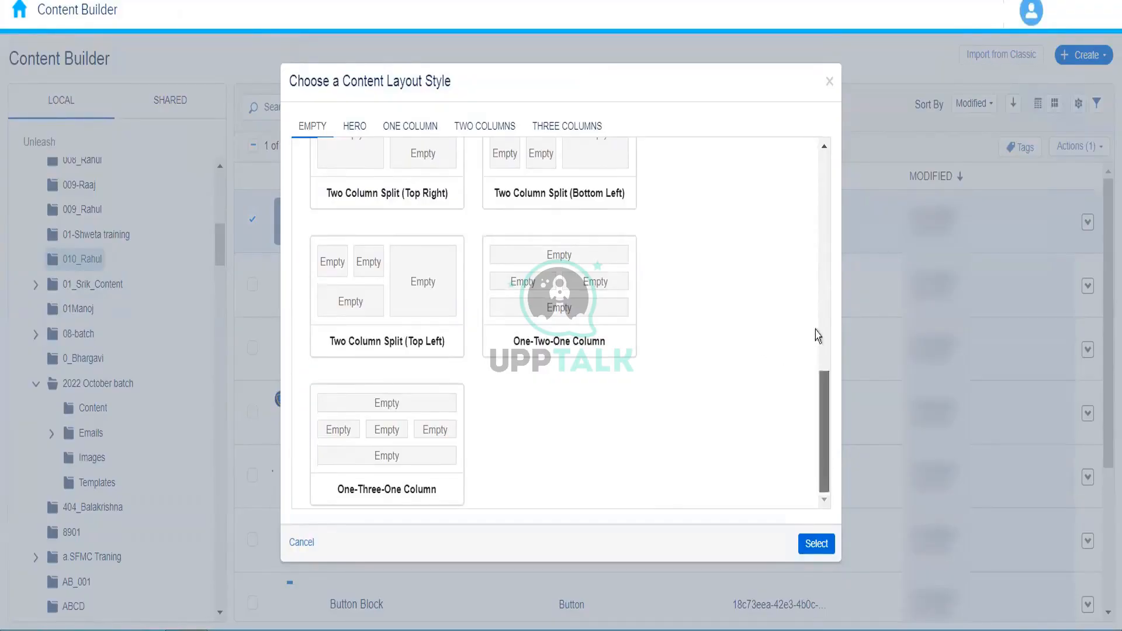
left_click_drag(824, 377, 826, 158)
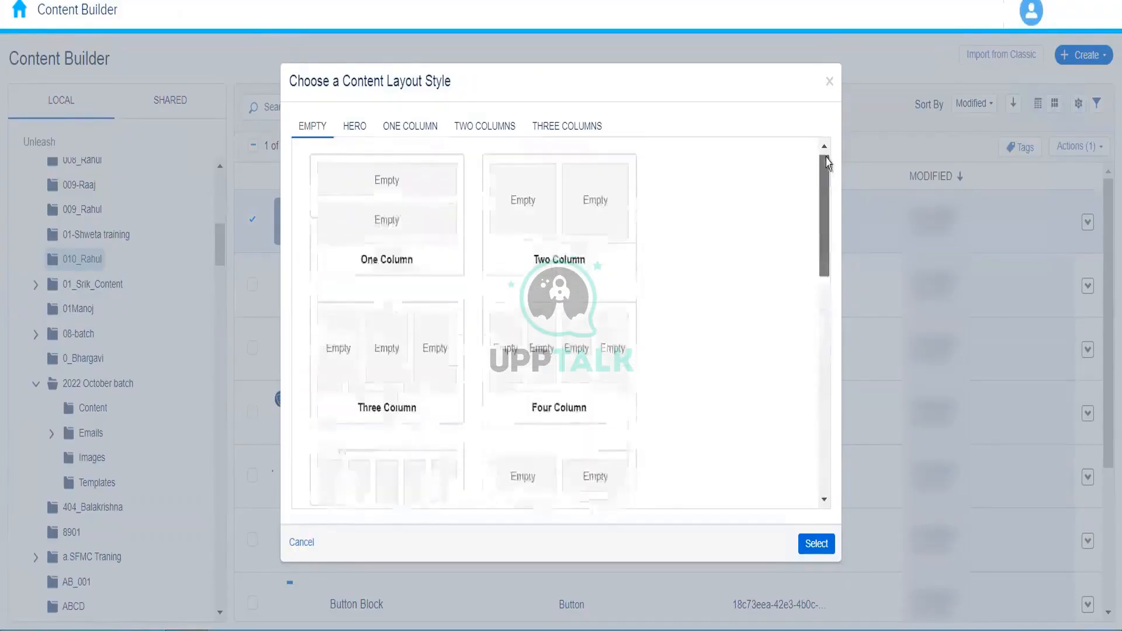
left_click(361, 139)
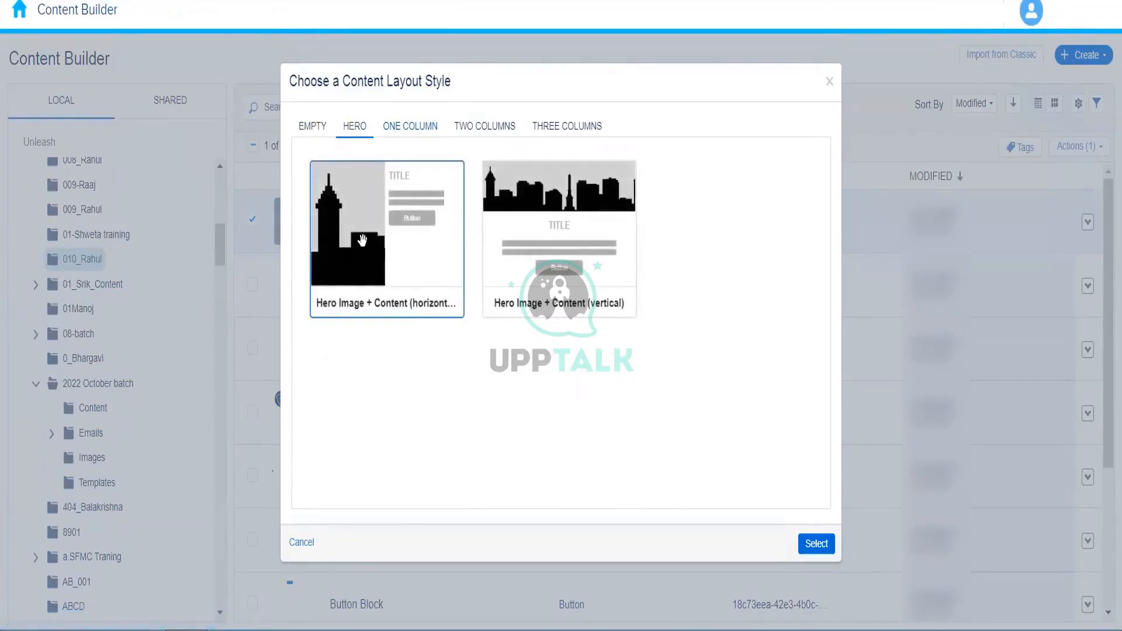
left_click(386, 271)
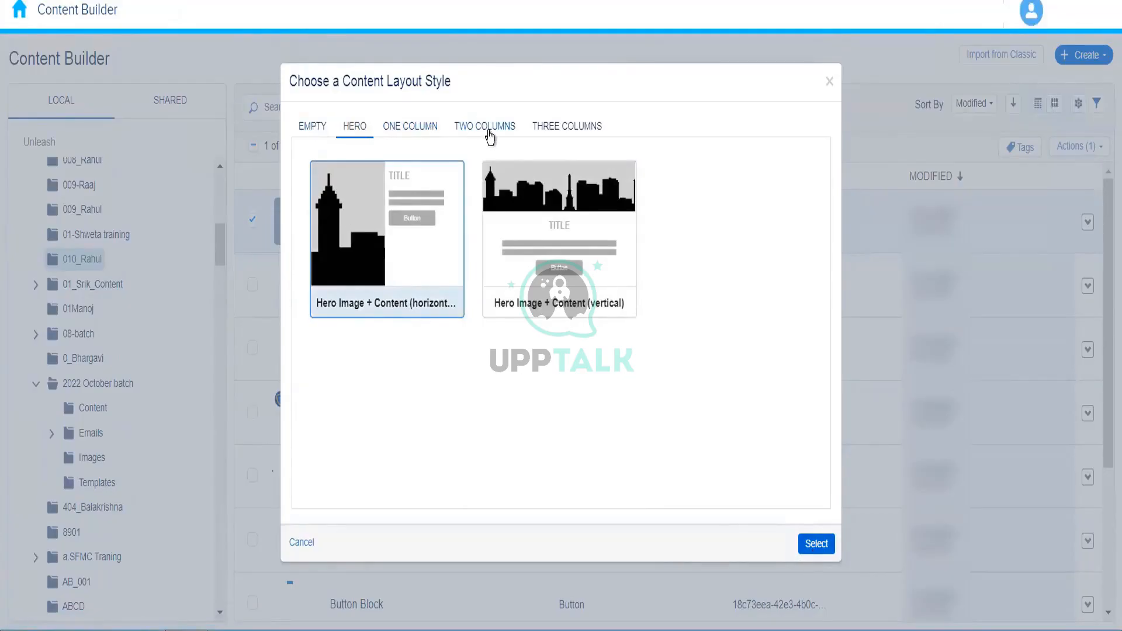
left_click(324, 133)
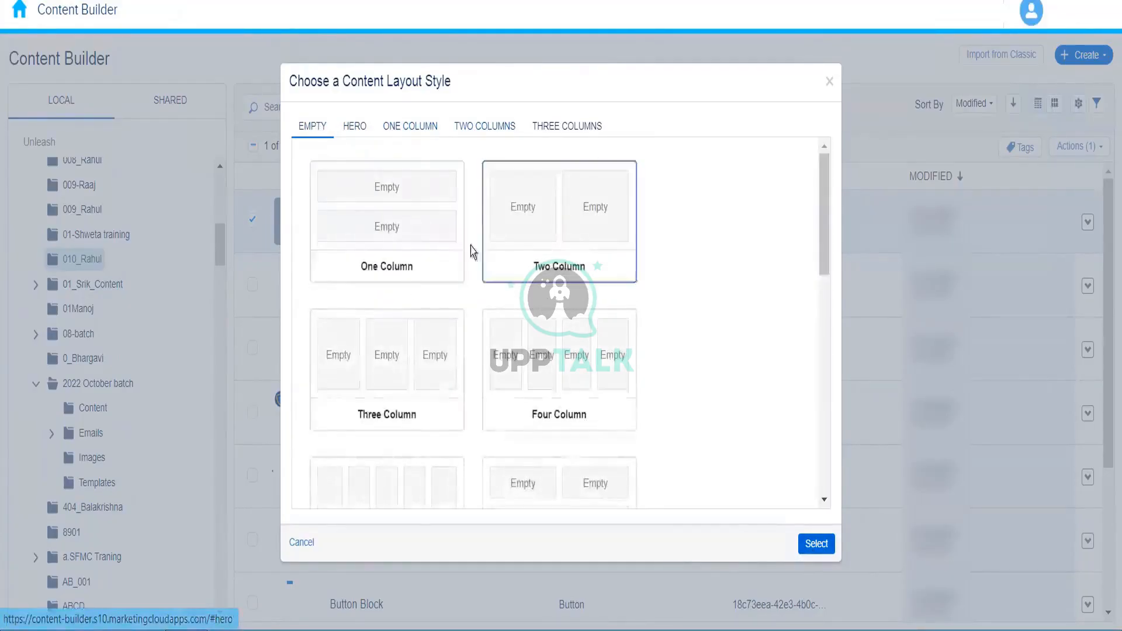
left_click(362, 130)
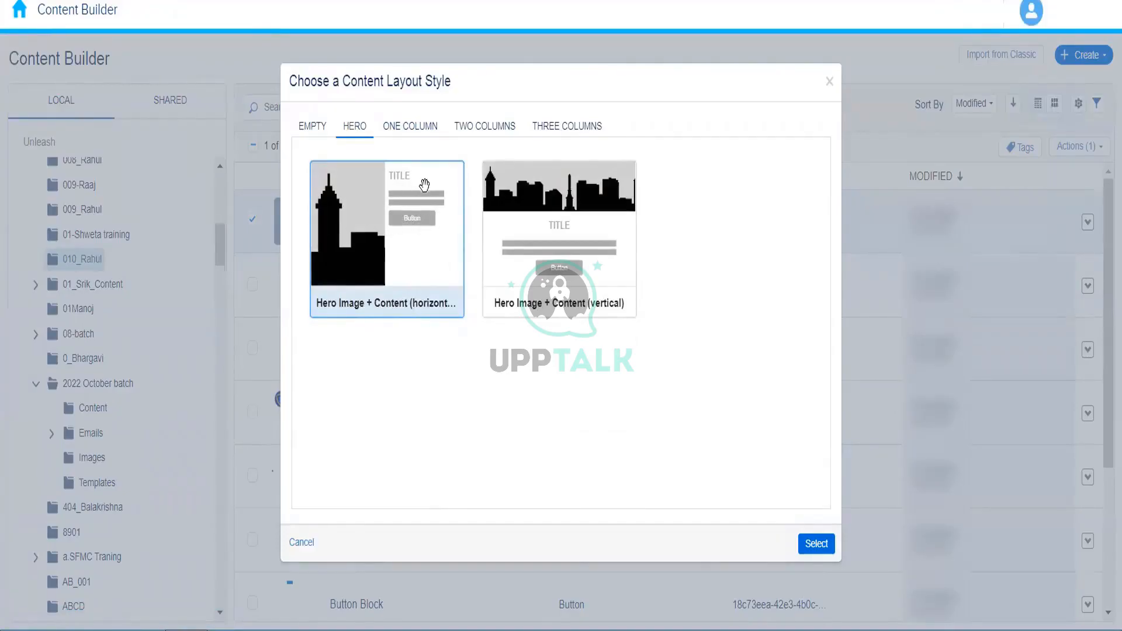
left_click(417, 133)
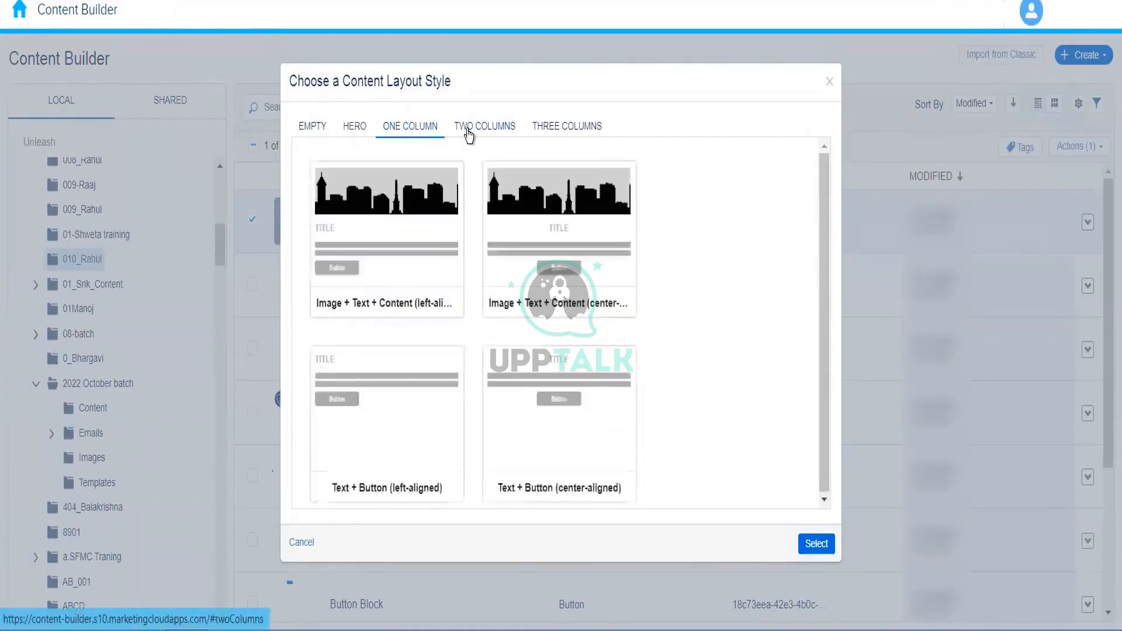
left_click(363, 129)
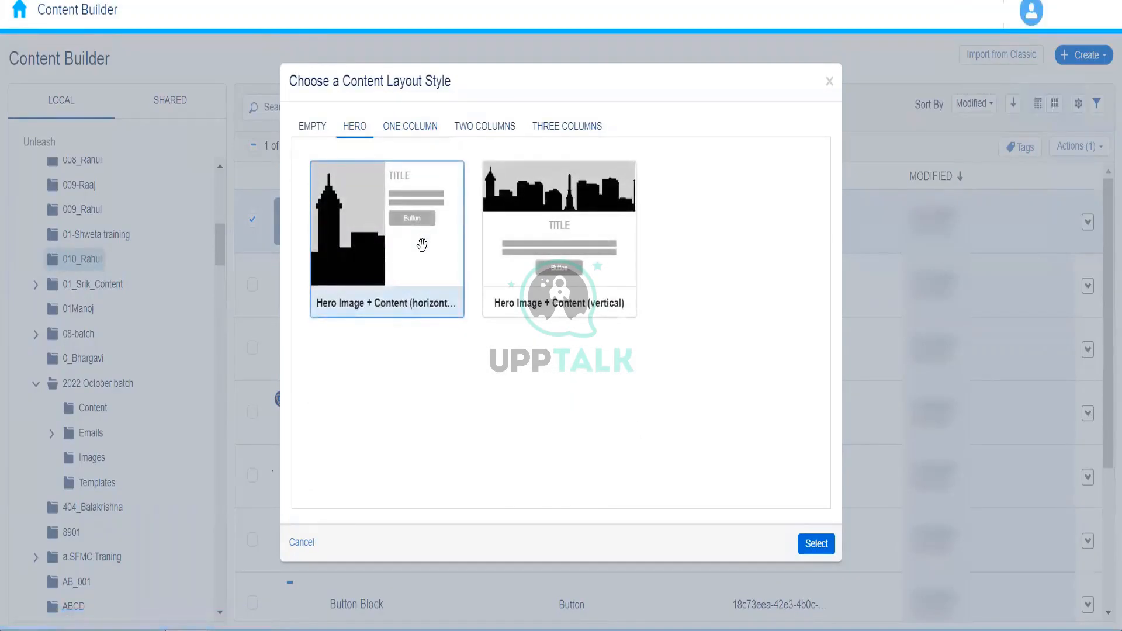
left_click(814, 549)
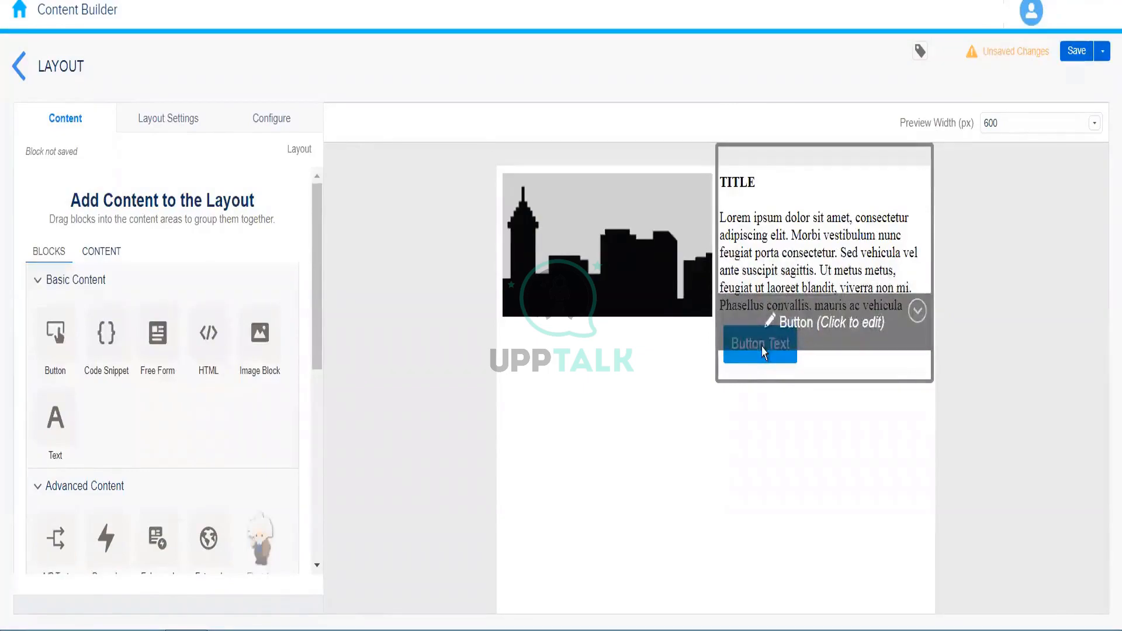
- Examine the layout's image, text and button areas and the basic and advanced blocks available to add
scroll(524, 387, "down", 1)
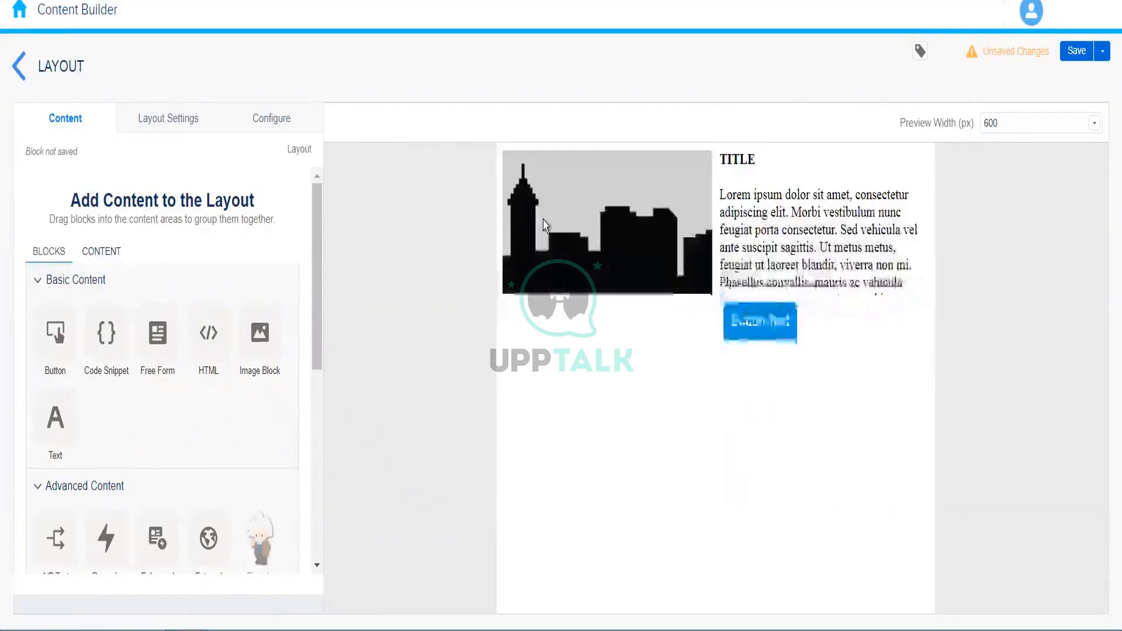
scroll(542, 219, "up", 1)
scroll(462, 257, "down", 1)
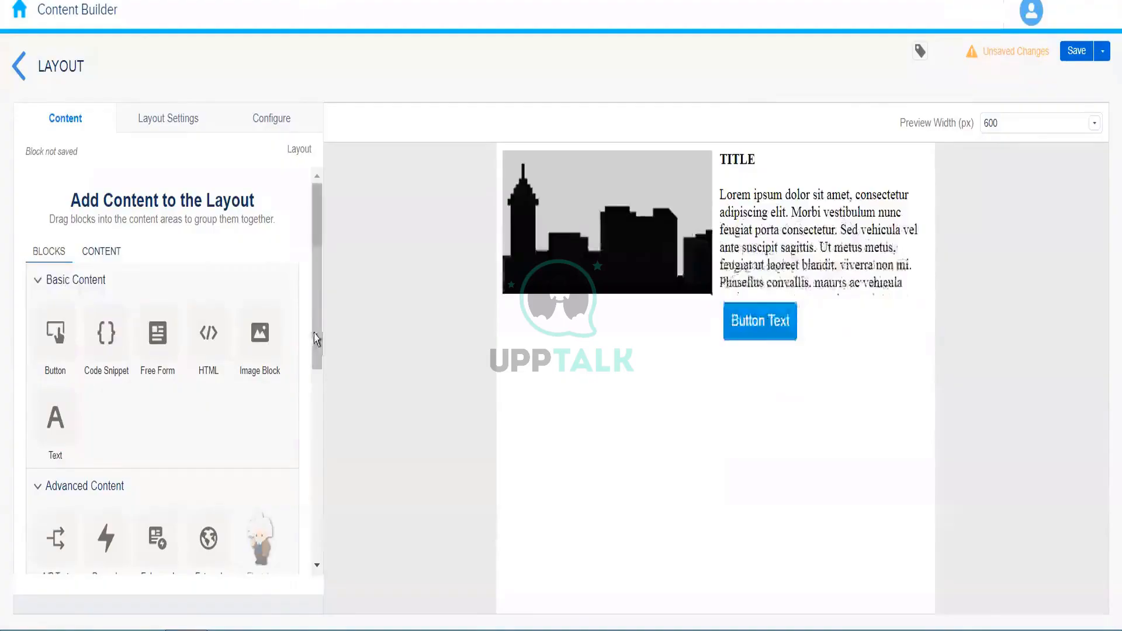
left_click_drag(316, 353, 321, 403)
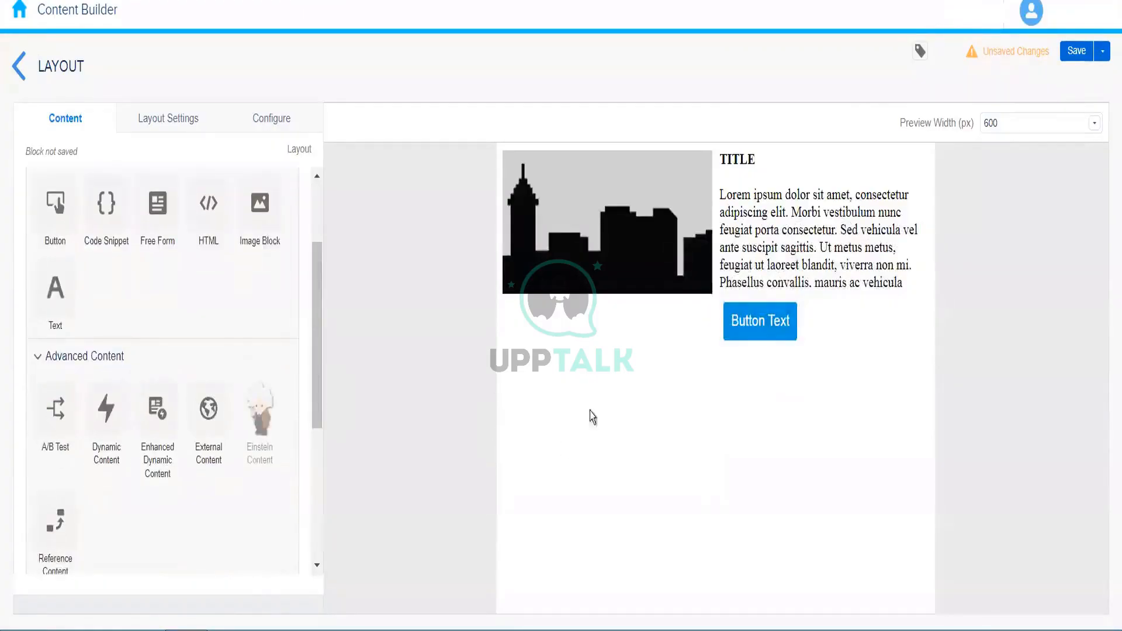
mouse_move(845, 236)
left_click_drag(56, 291, 163, 305)
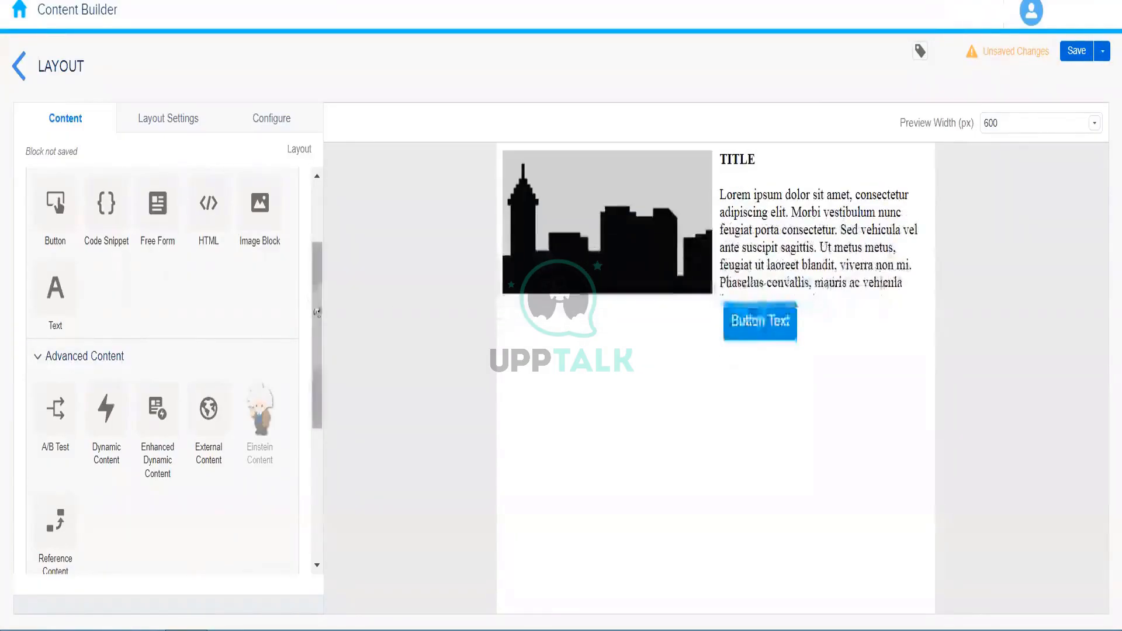
scroll(316, 297, "up", 3)
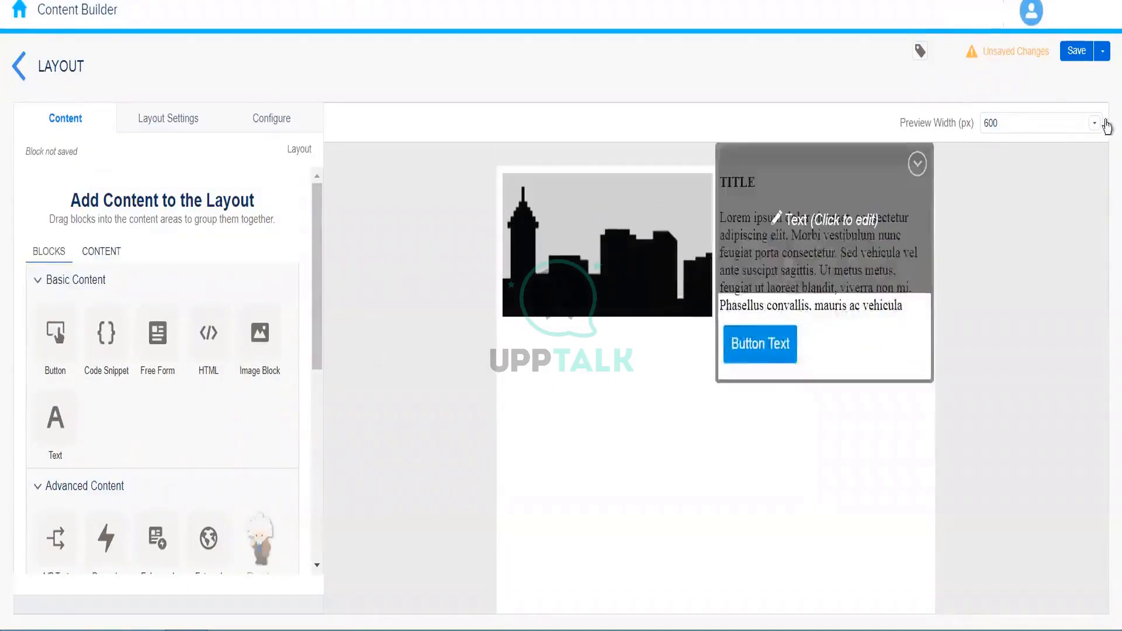
- Save the layout block with the name Layout Block
left_click(1078, 57)
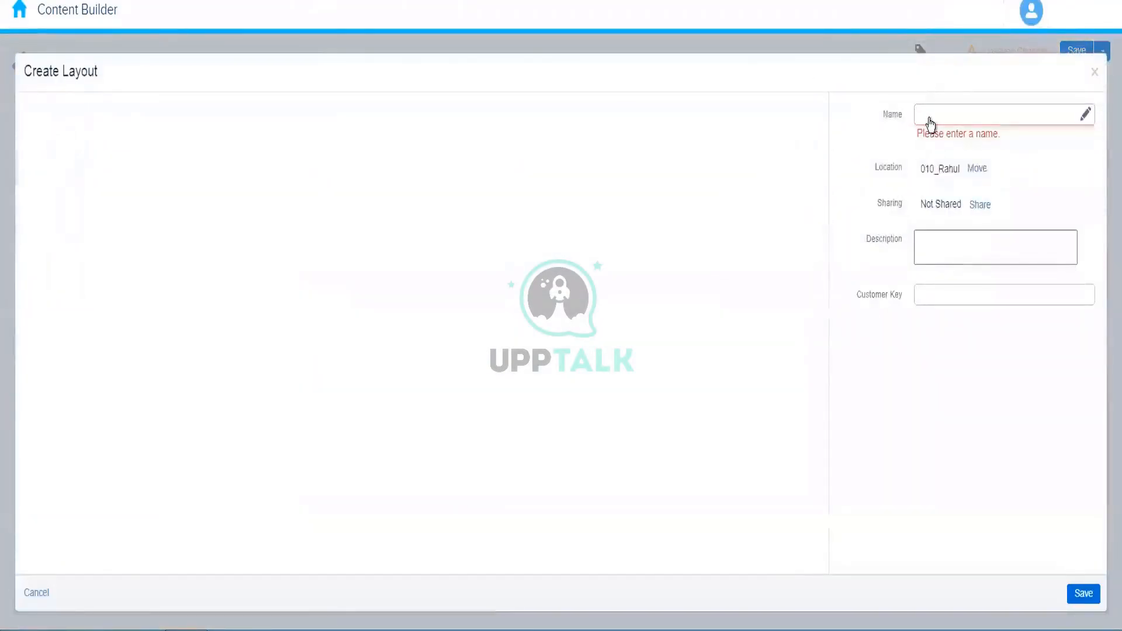
left_click(930, 117)
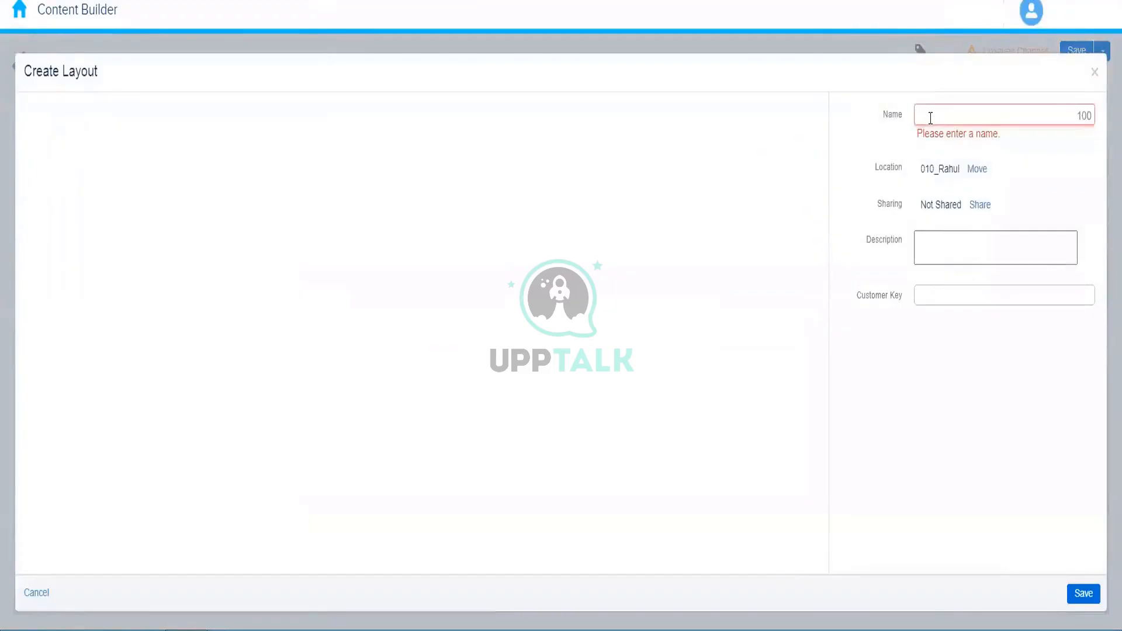
type("Layout Block")
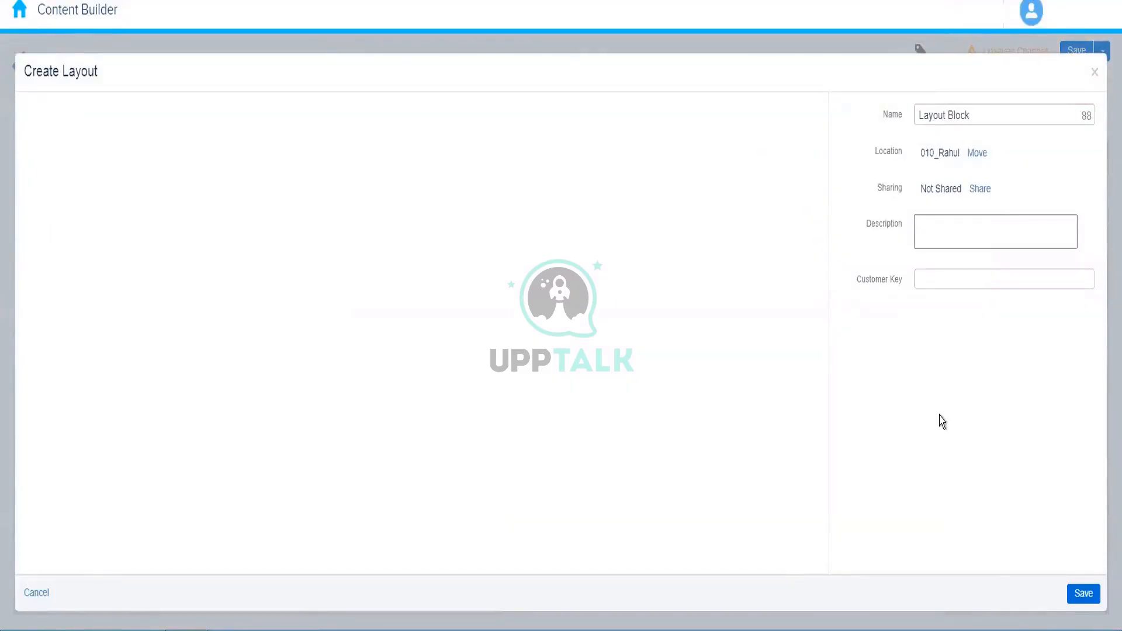
left_click(942, 421)
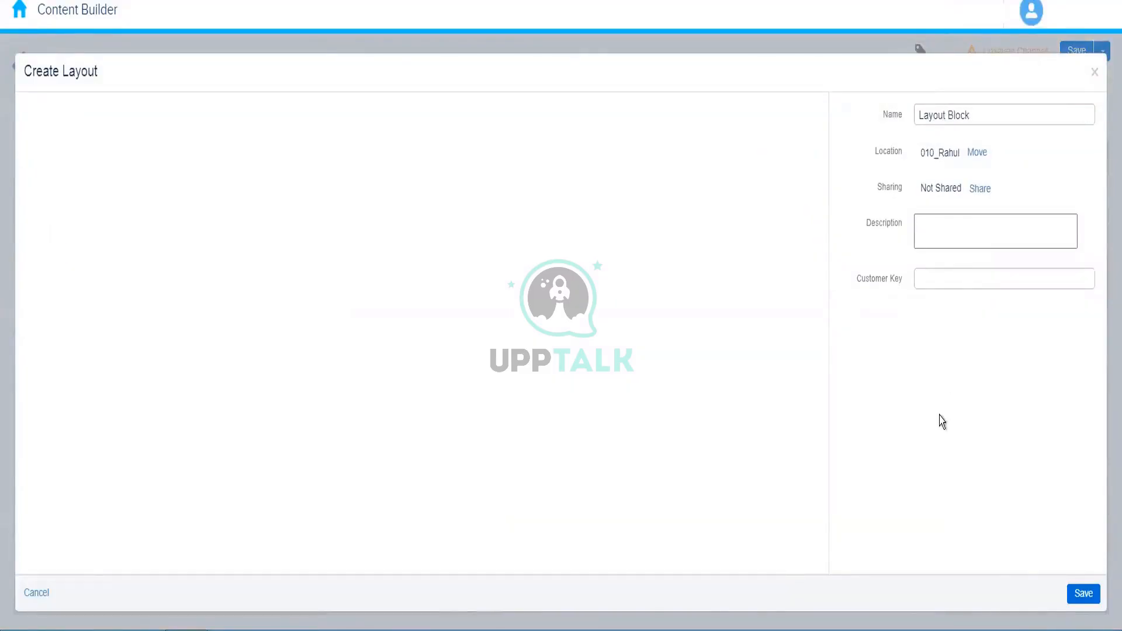
left_click(1084, 593)
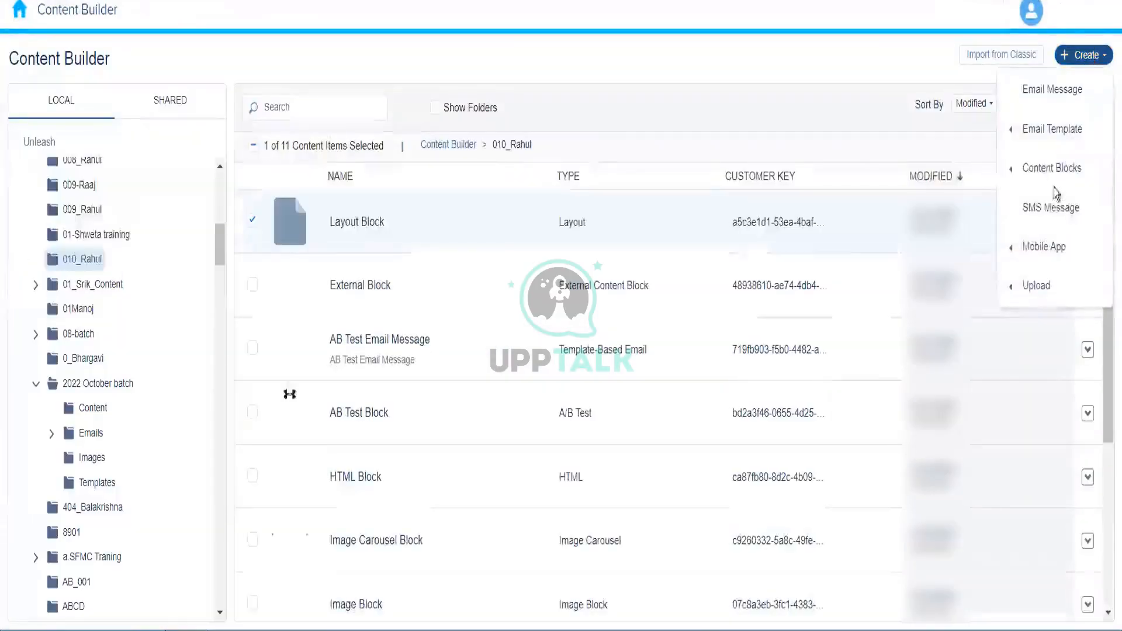
- Start a new Social Follow content block and look over its network and icon styling options
mouse_move(1027, 168)
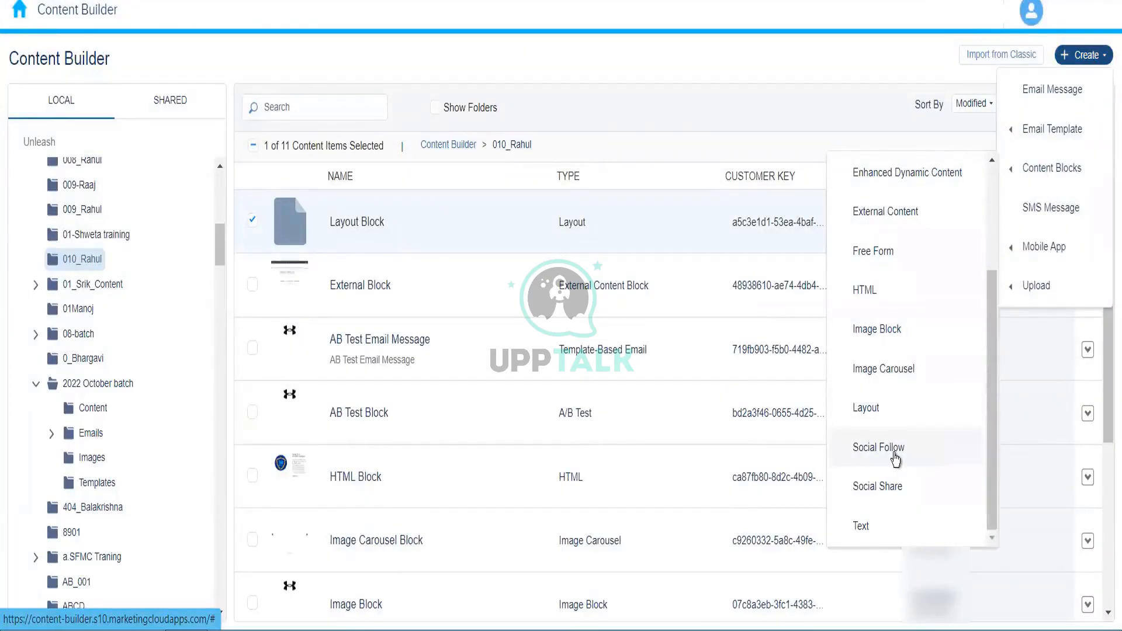
left_click(894, 455)
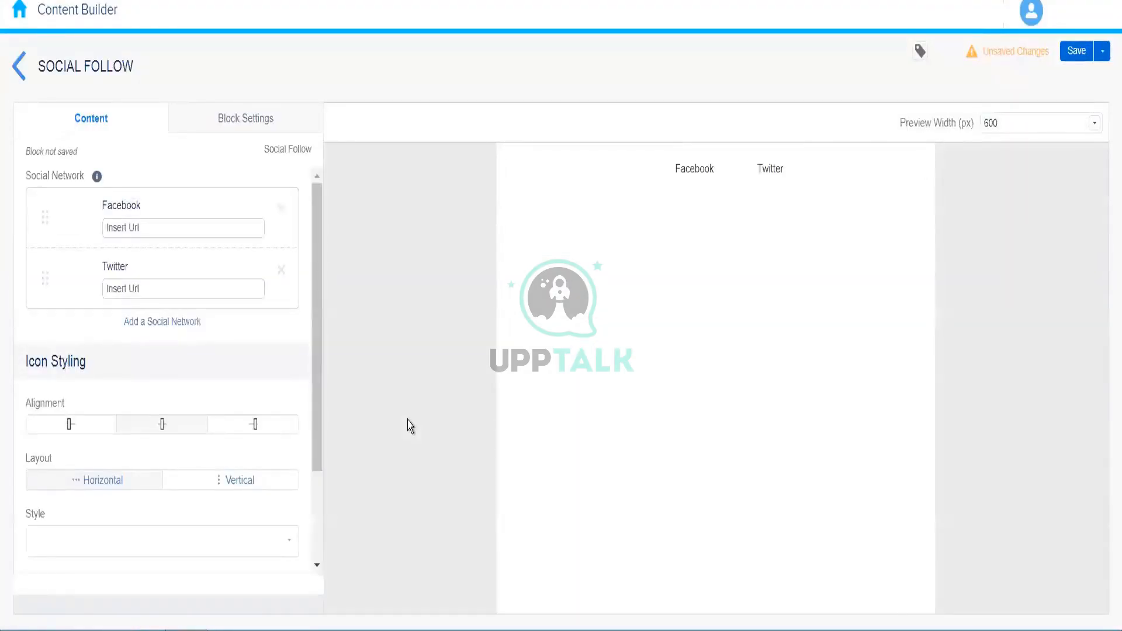
left_click_drag(317, 328, 319, 242)
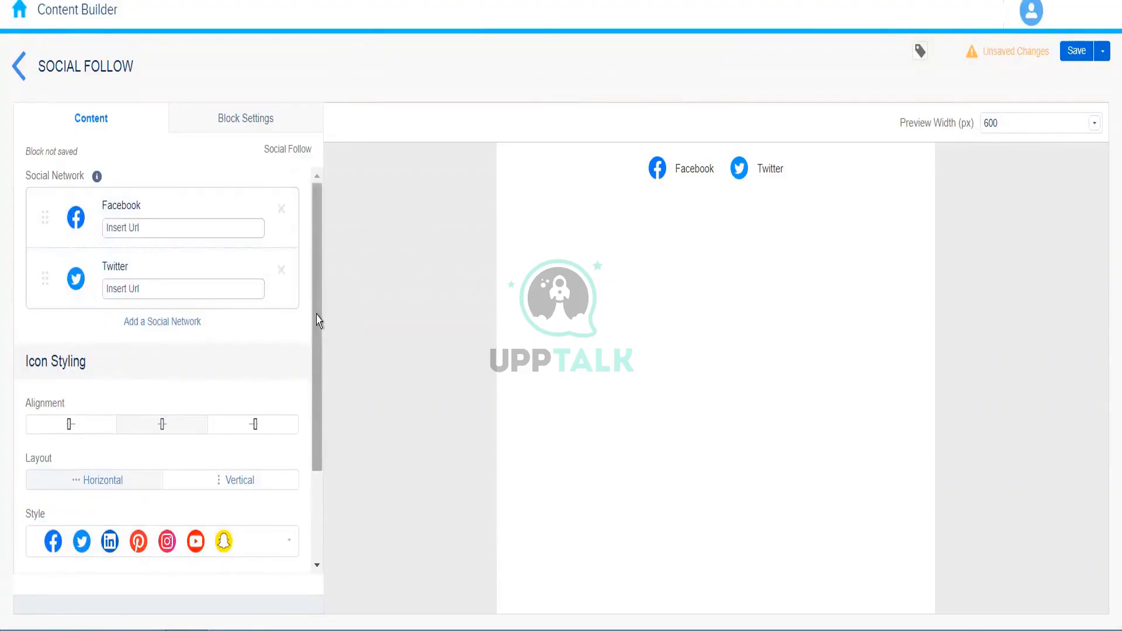
left_click_drag(316, 321, 316, 271)
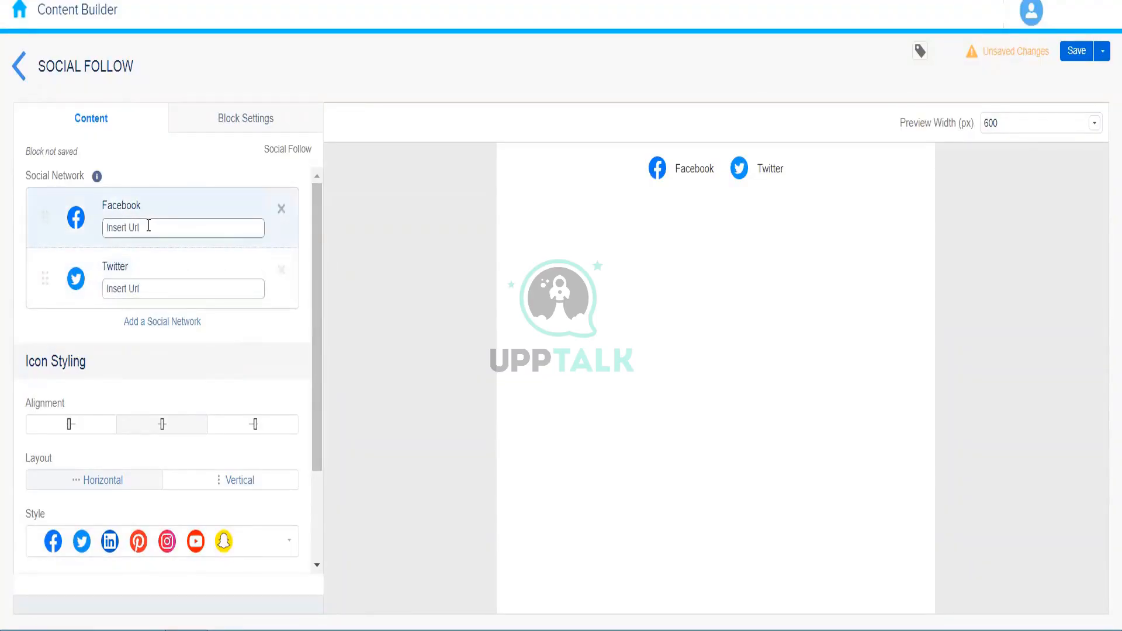
left_click(221, 228)
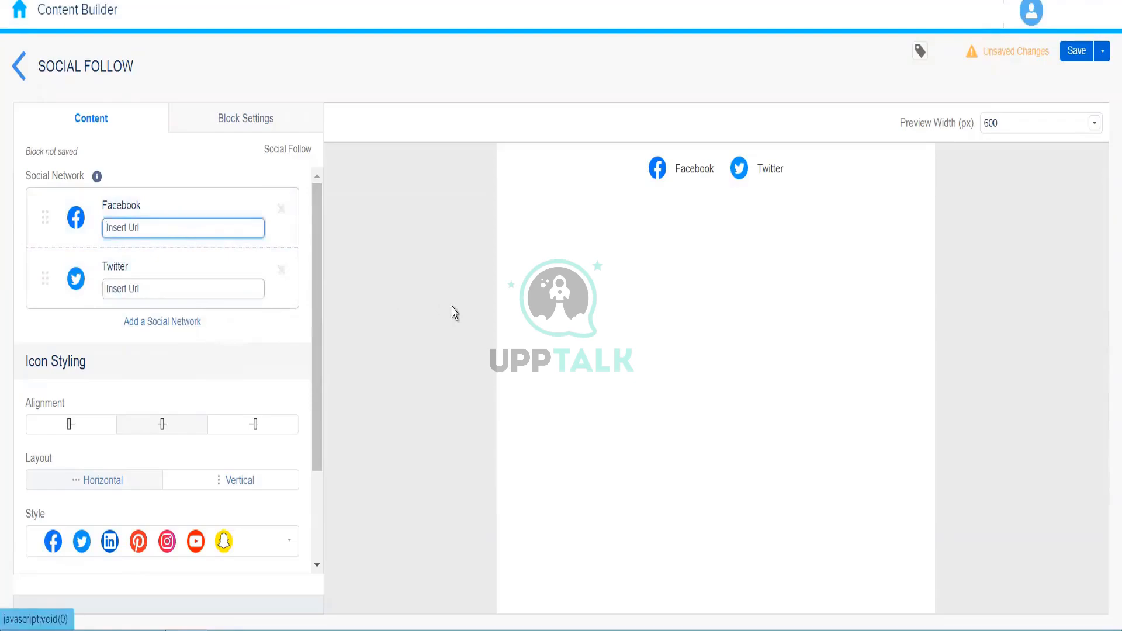
type("www.facebook.com/testabc")
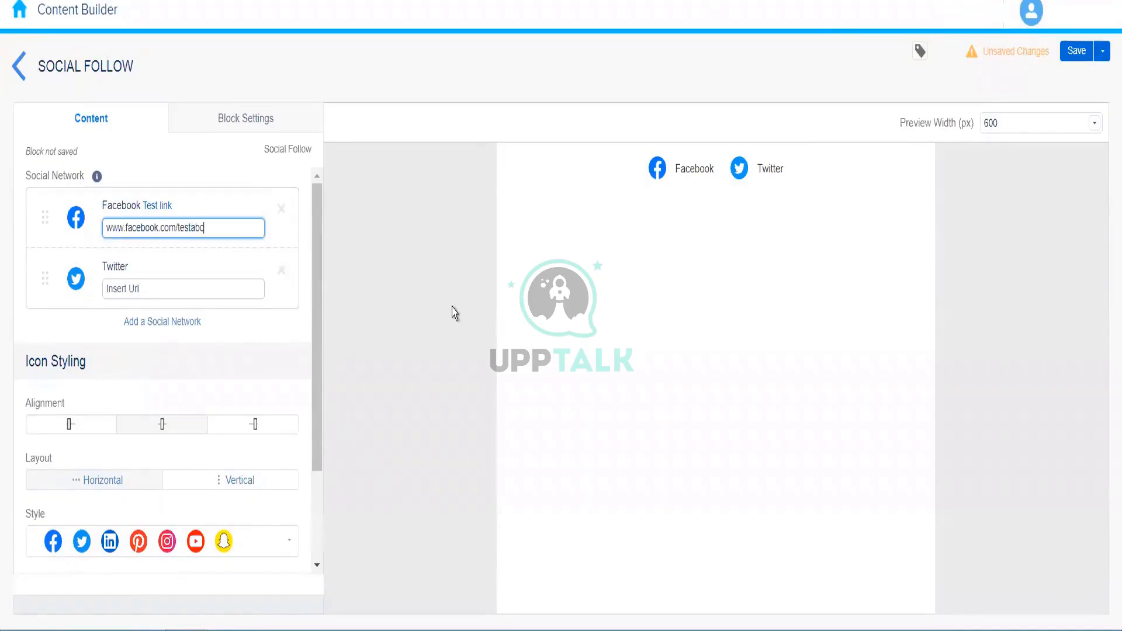
left_click(393, 315)
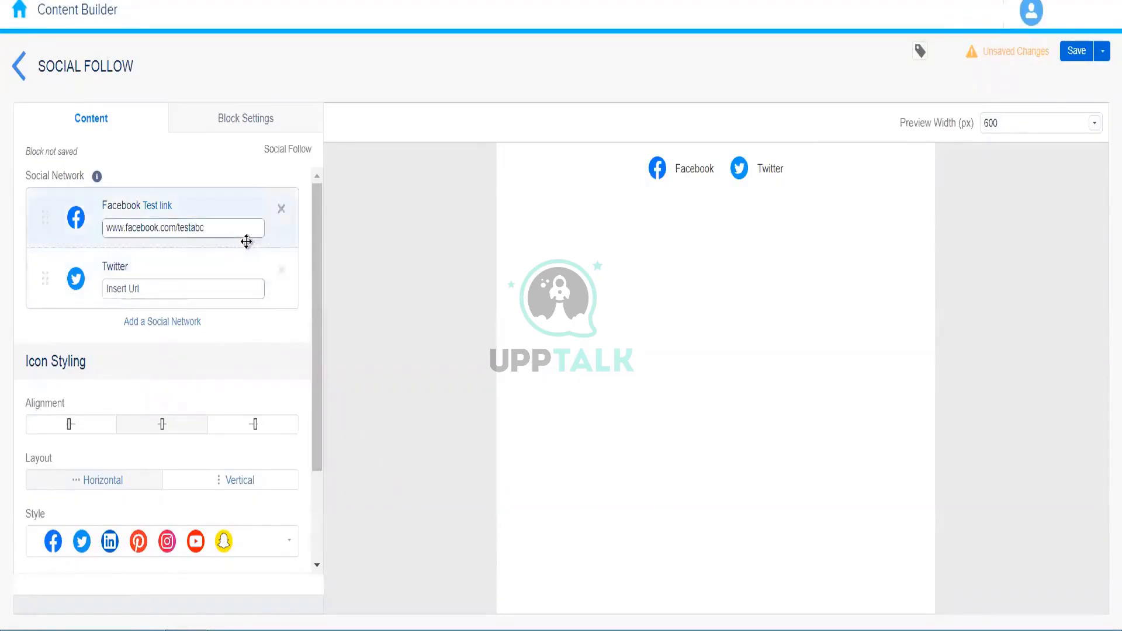
left_click(174, 325)
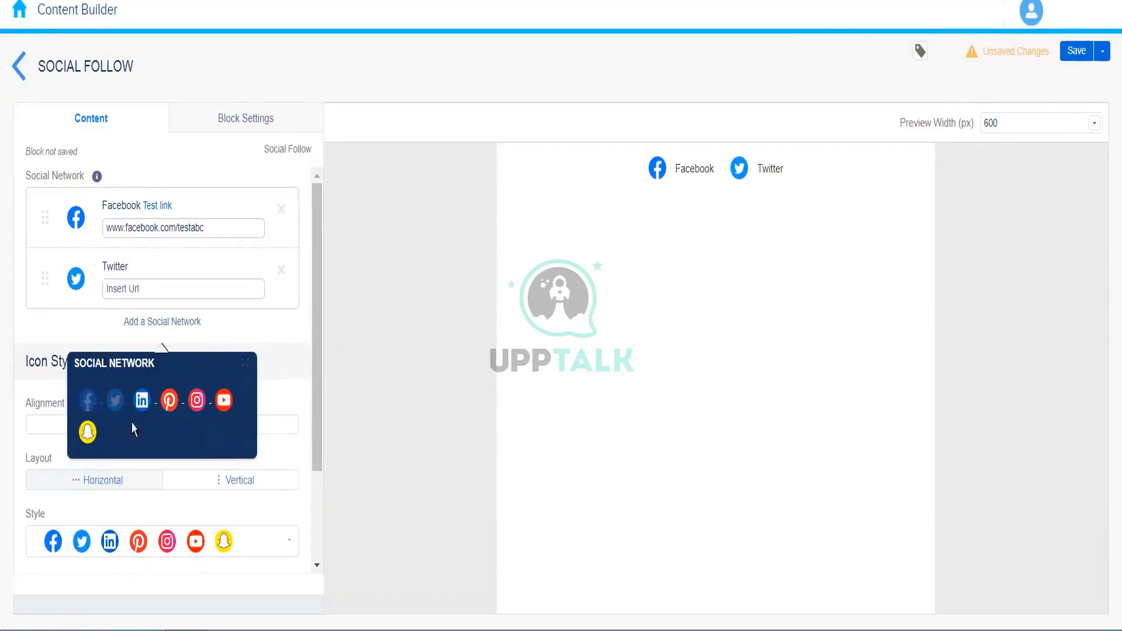
left_click_drag(283, 350, 245, 361)
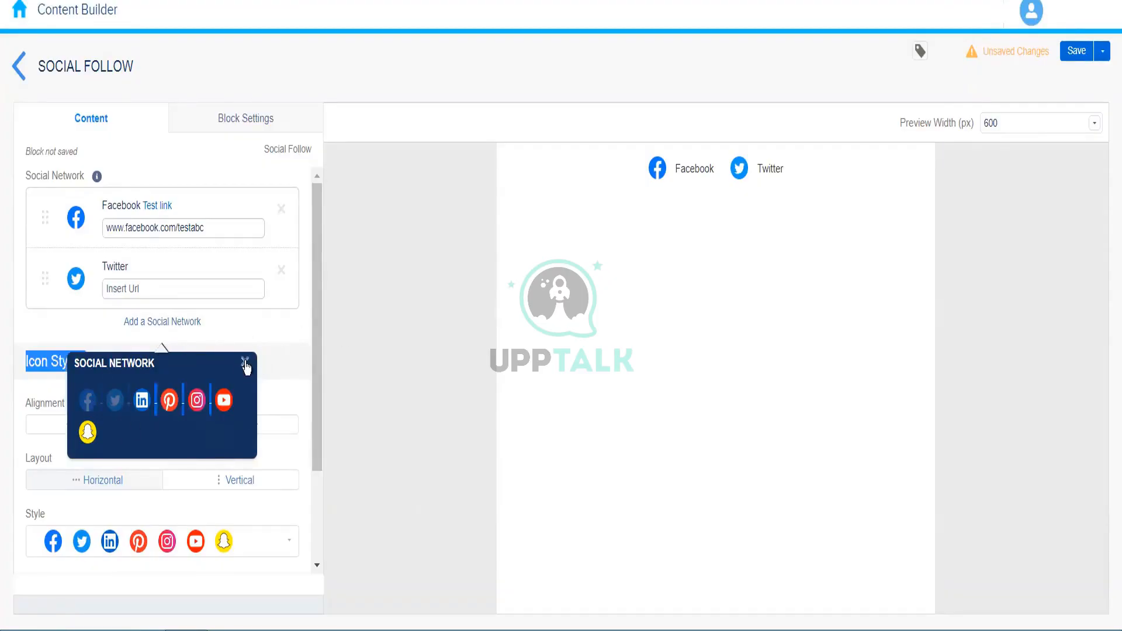
left_click(246, 367)
left_click(277, 337)
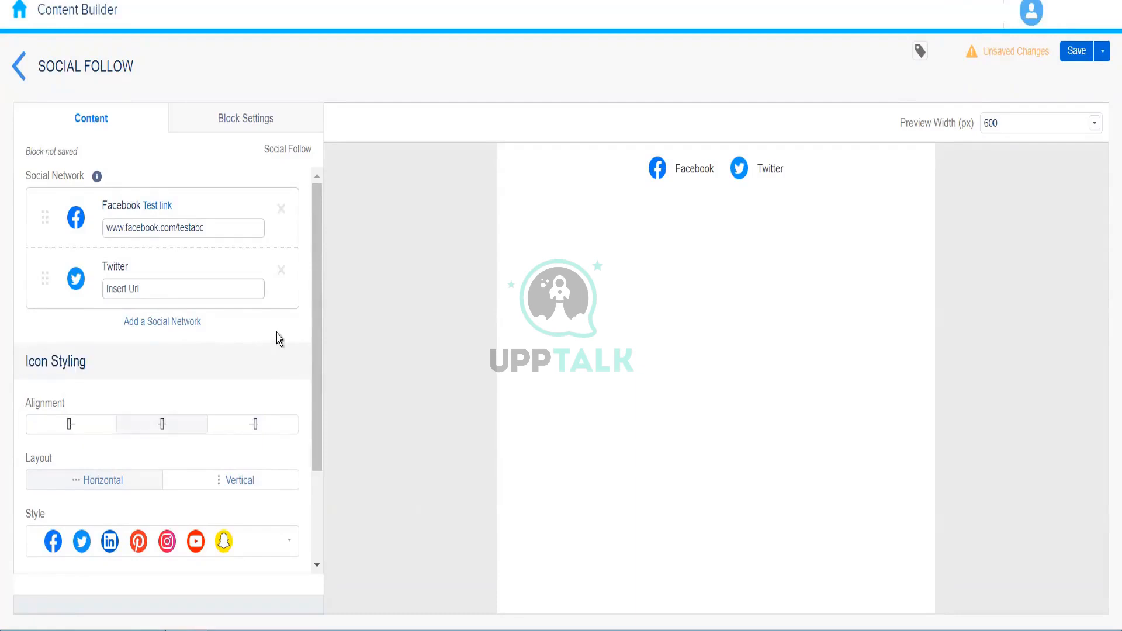
- Add LinkedIn to the social networks of the Social Follow block
left_click(163, 327)
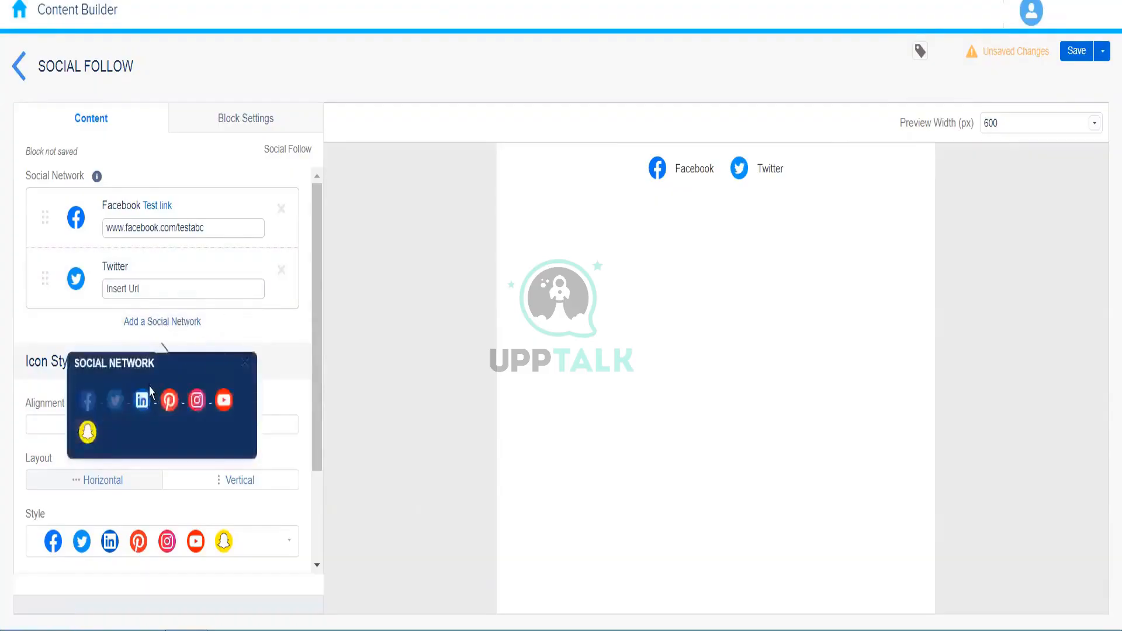
left_click(146, 404)
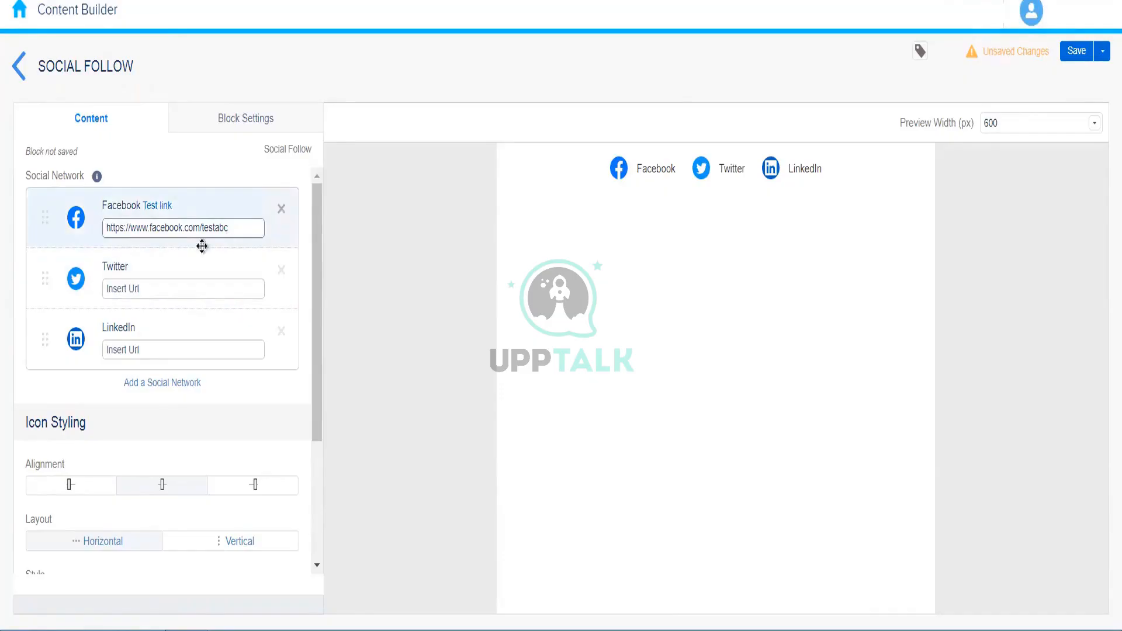
- Compare the Vertical and Horizontal icon layouts, keep Horizontal, and view the available icon styles
left_click_drag(318, 286, 327, 446)
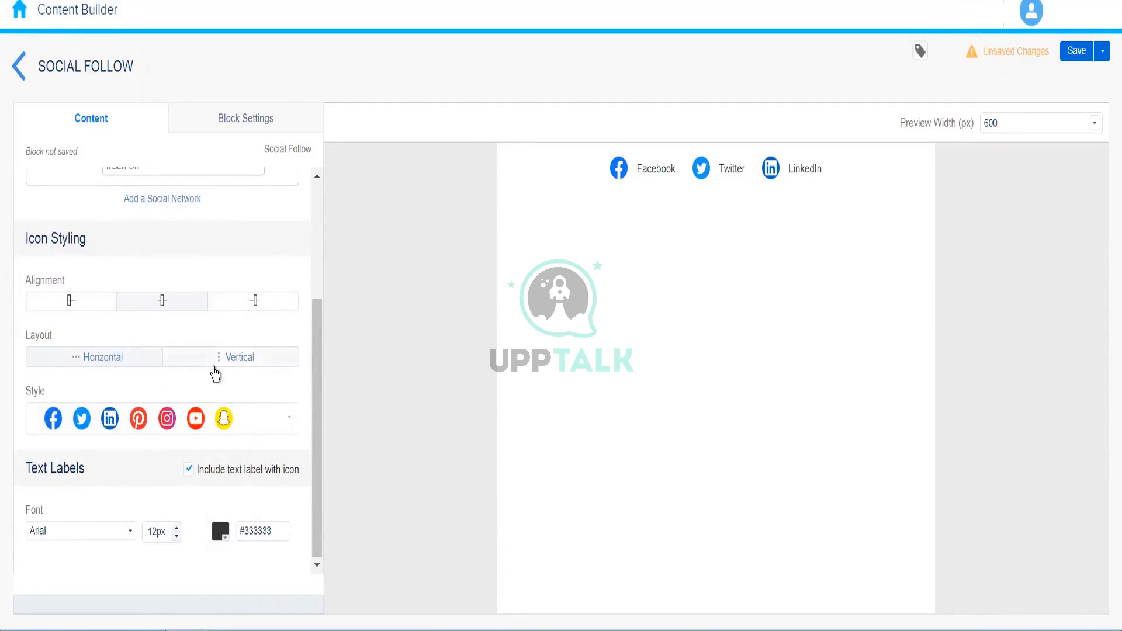
left_click(215, 365)
left_click(120, 363)
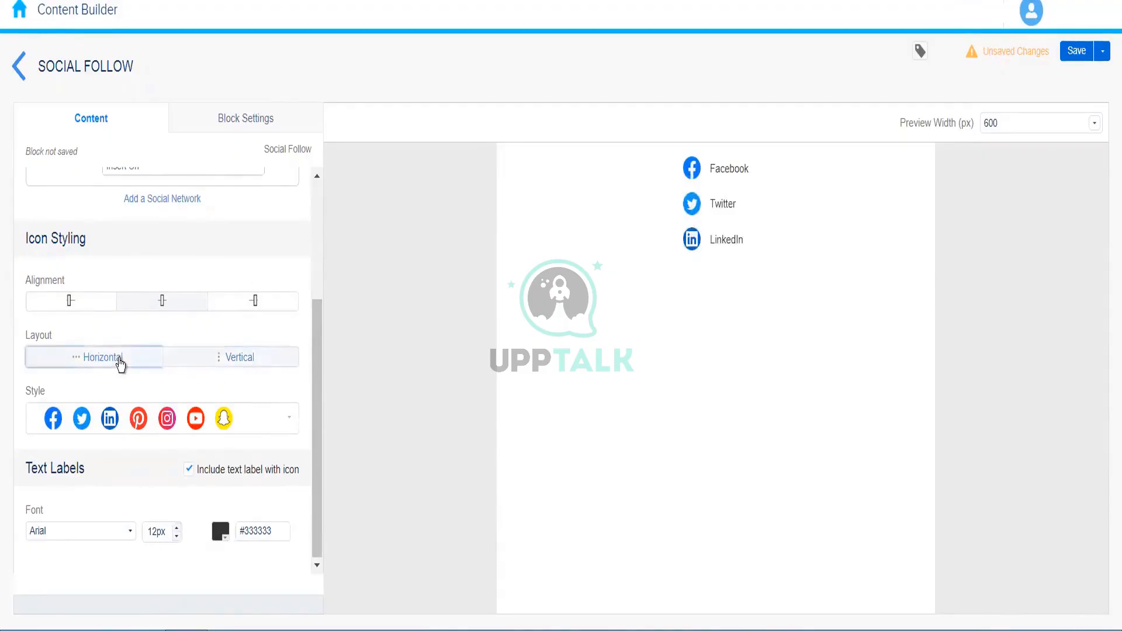
left_click(283, 428)
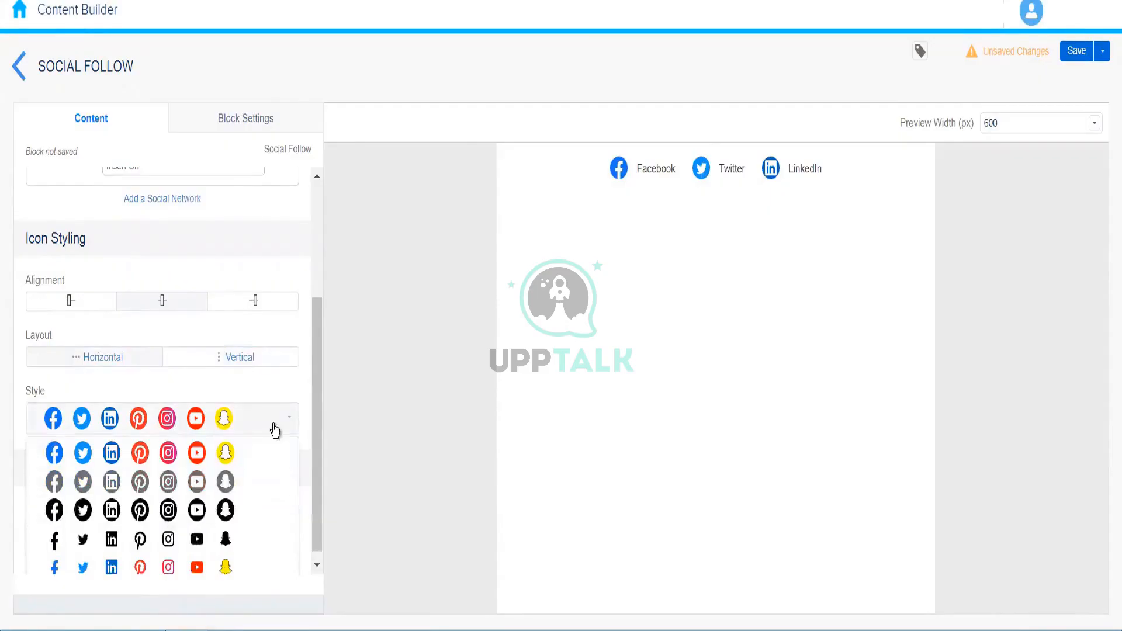
left_click(291, 428)
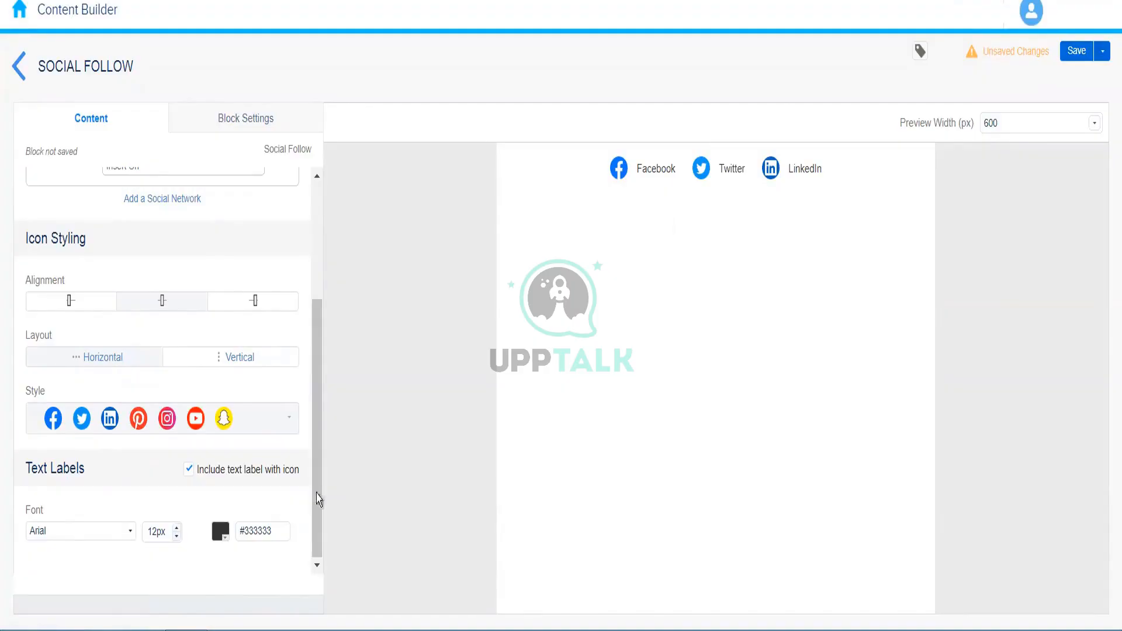
- Review the Social Follow block's device preview, background, border and spacing settings and return to its content options
left_click_drag(325, 349, 296, 155)
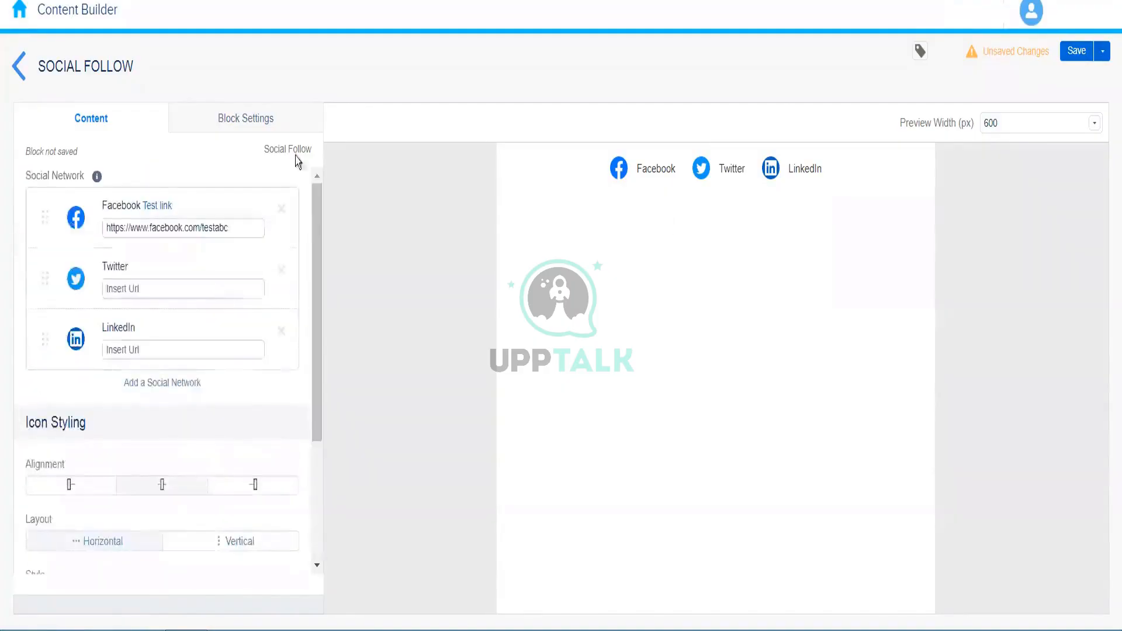
left_click(258, 132)
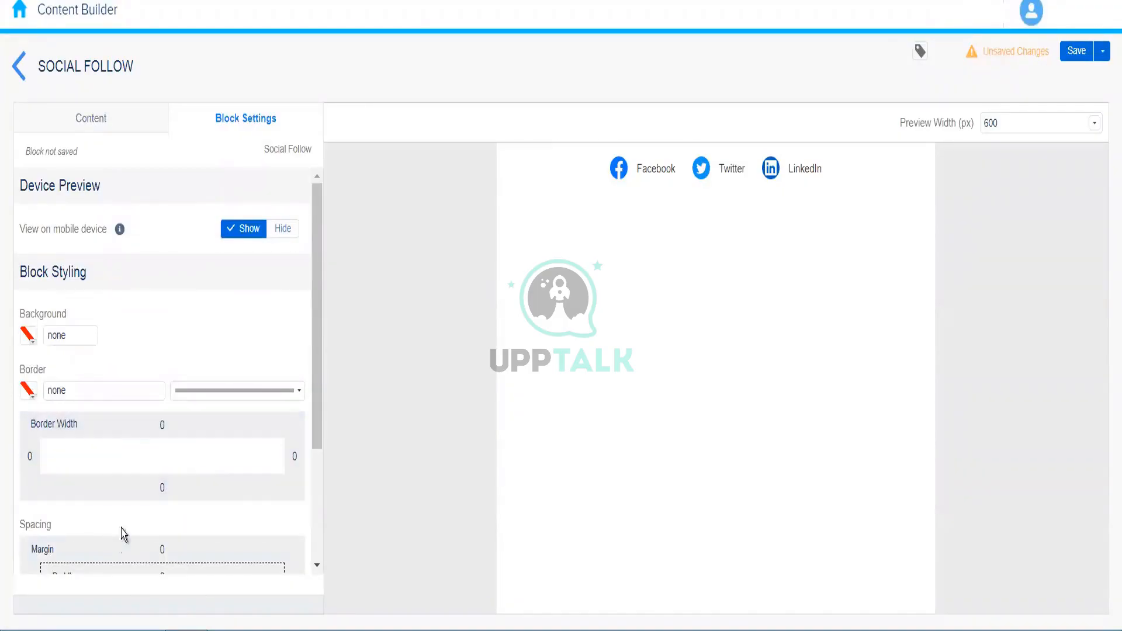
left_click(111, 117)
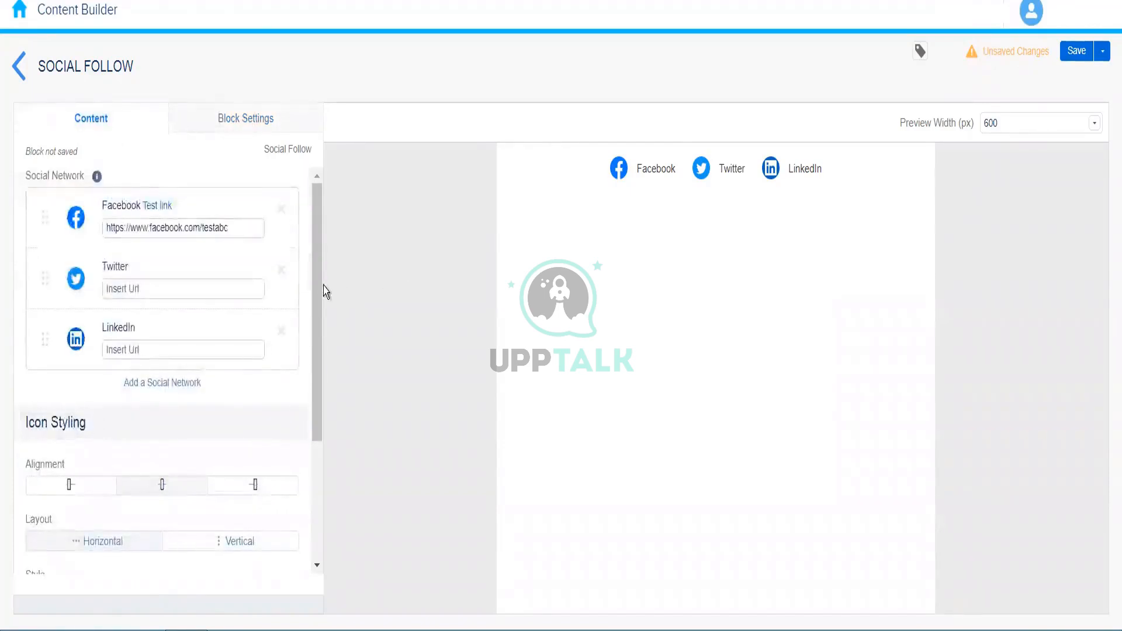
scroll(321, 292, "down", 3)
scroll(334, 198, "up", 3)
- Save the social follow block with the name Social Follow Block
left_click(1077, 53)
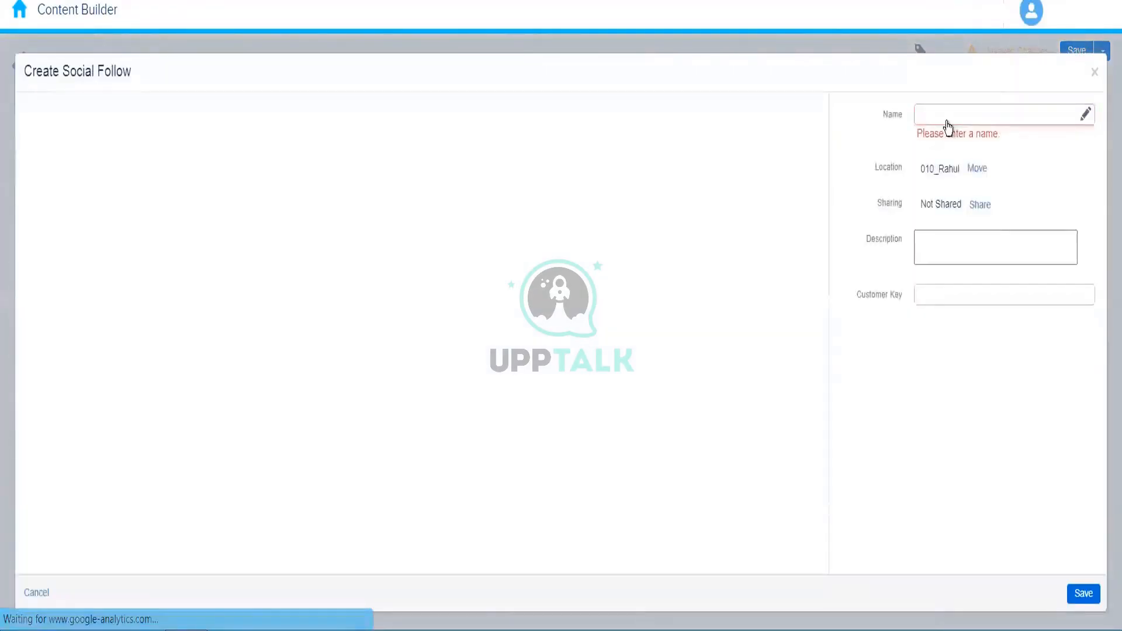
left_click(949, 120)
type("Social Follow Block")
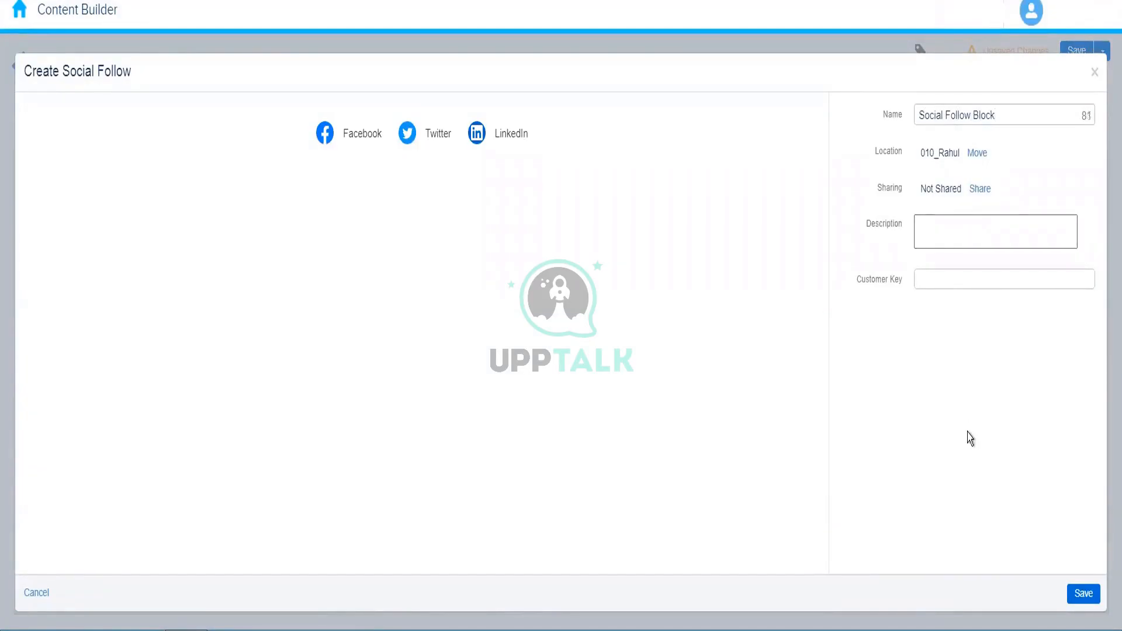
left_click(1084, 593)
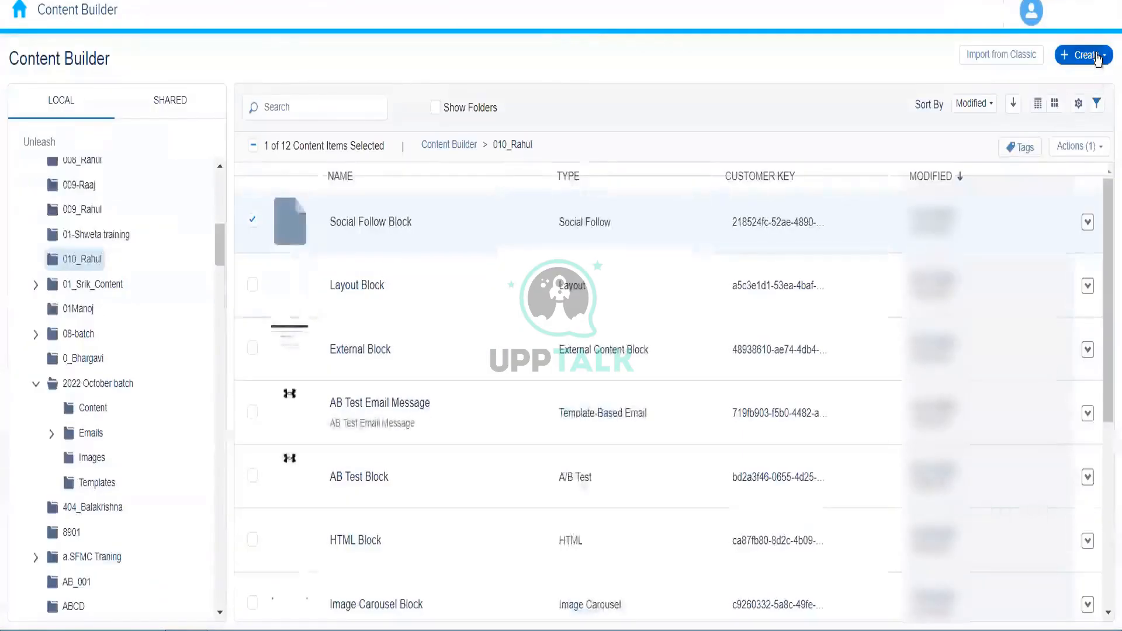
- Start a new Social Share content block
left_click(1098, 58)
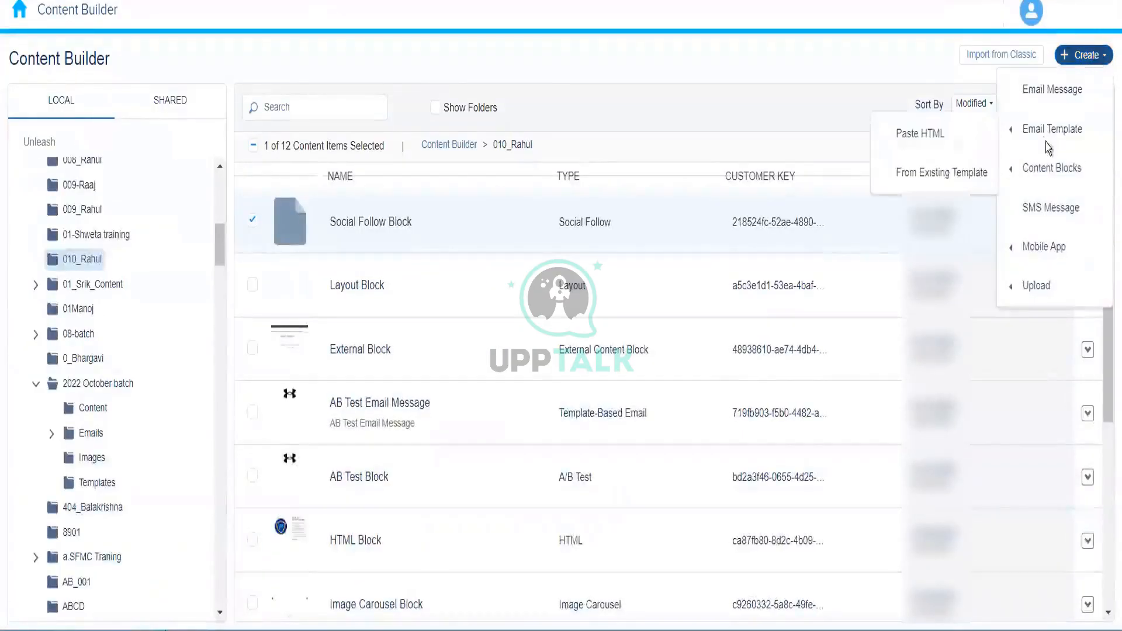
mouse_move(1052, 174)
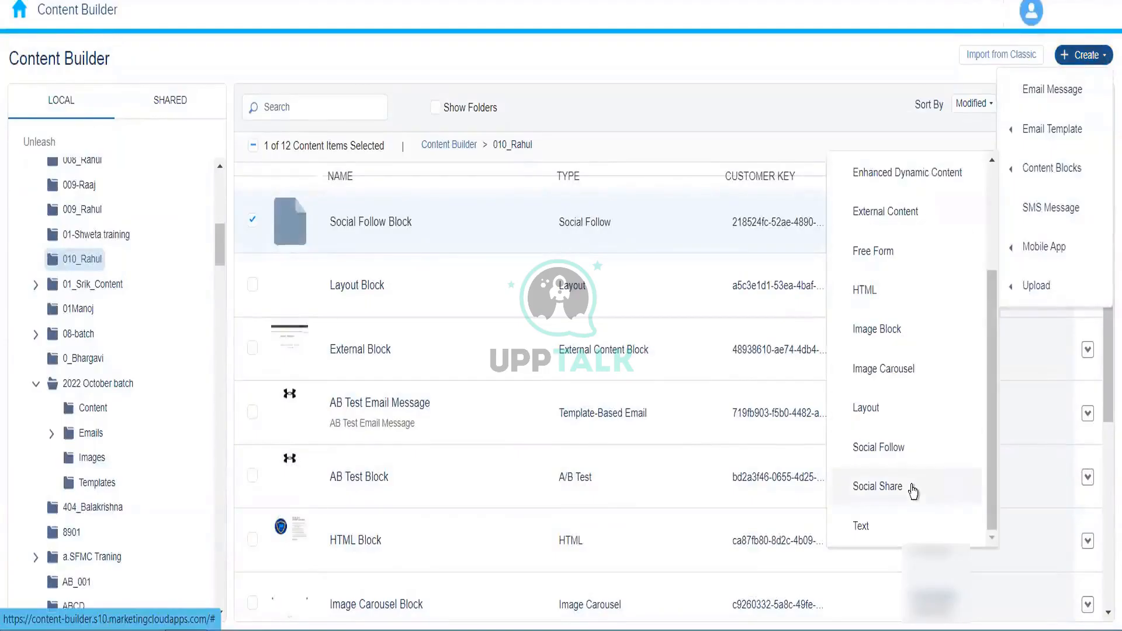
left_click(917, 489)
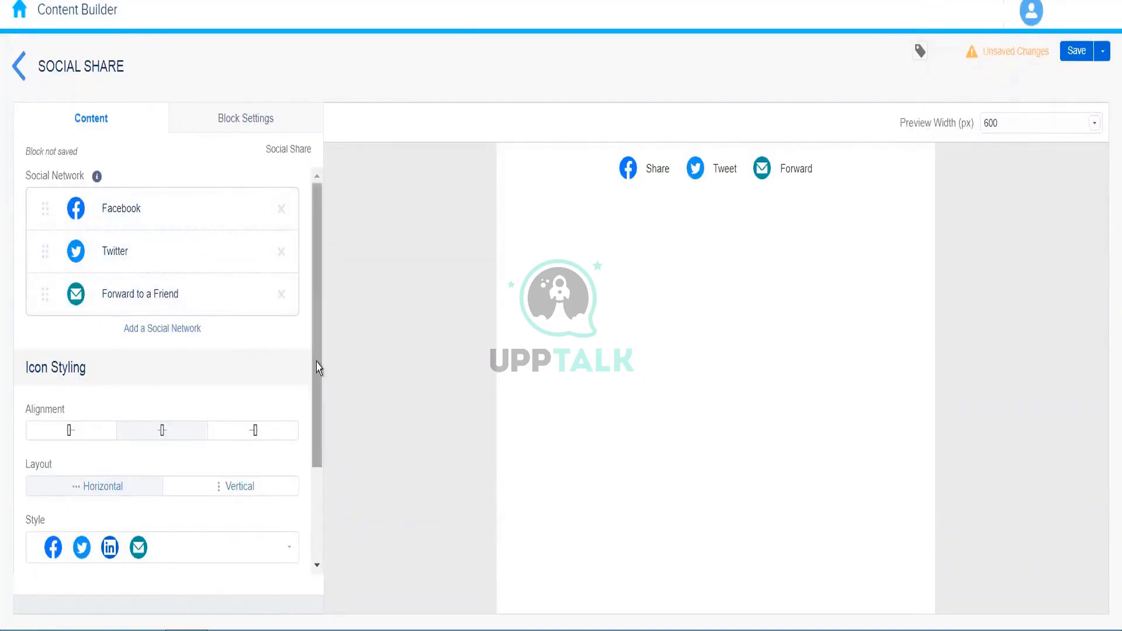
- Examine the Social Share block's addable networks and its icon alignment, layout, style and text label options
left_click_drag(318, 368, 326, 248)
scroll(310, 236, "down", 3)
scroll(310, 236, "up", 3)
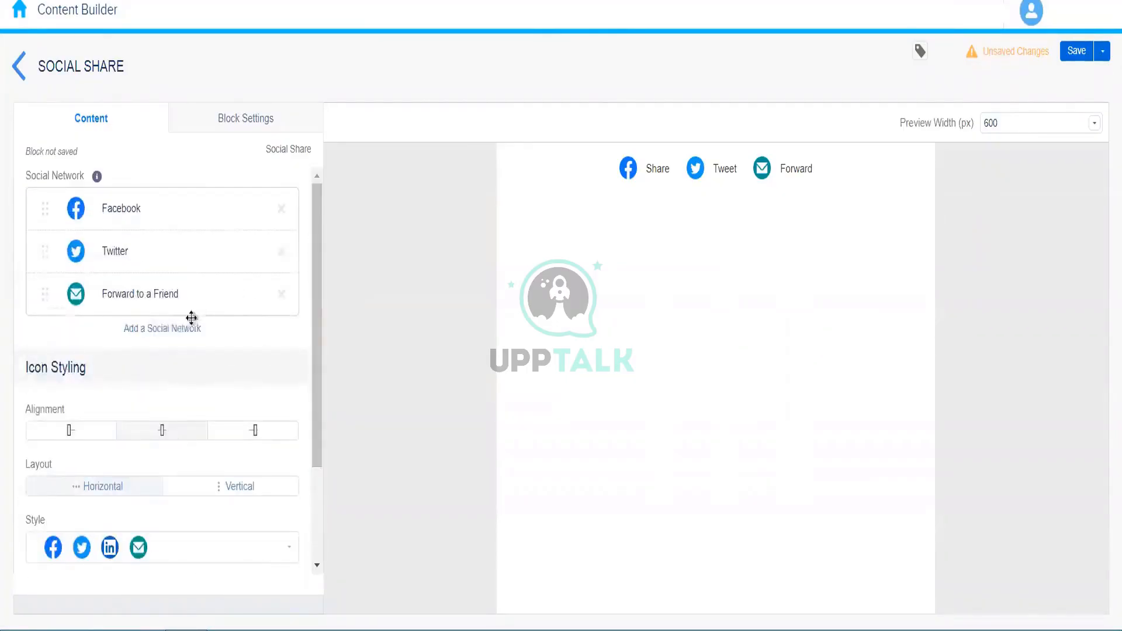
left_click(163, 329)
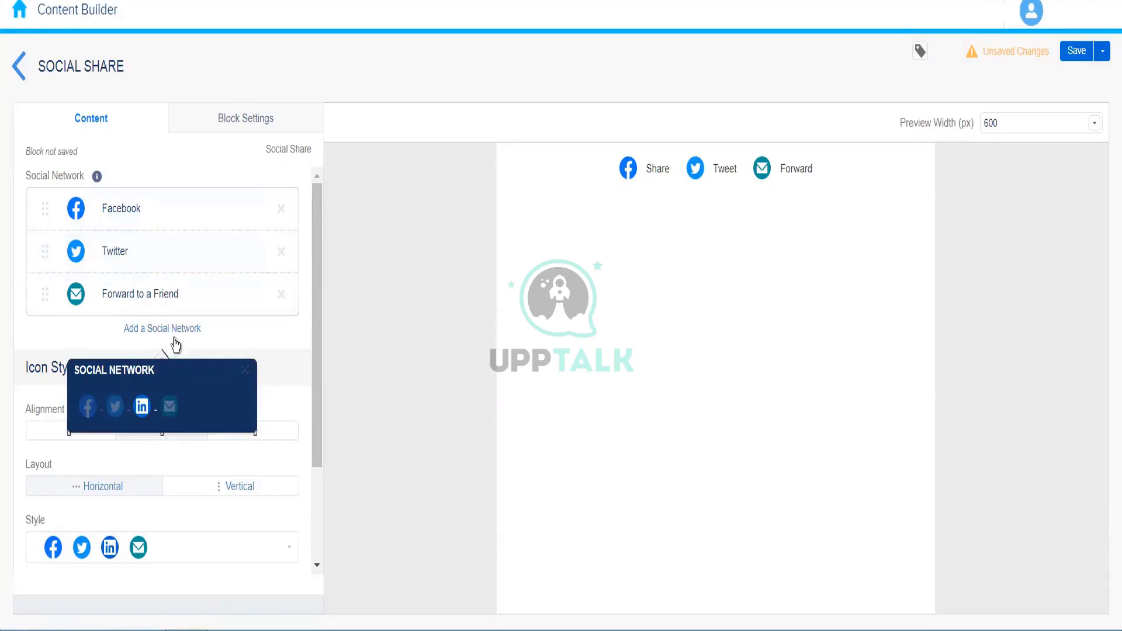
left_click(246, 371)
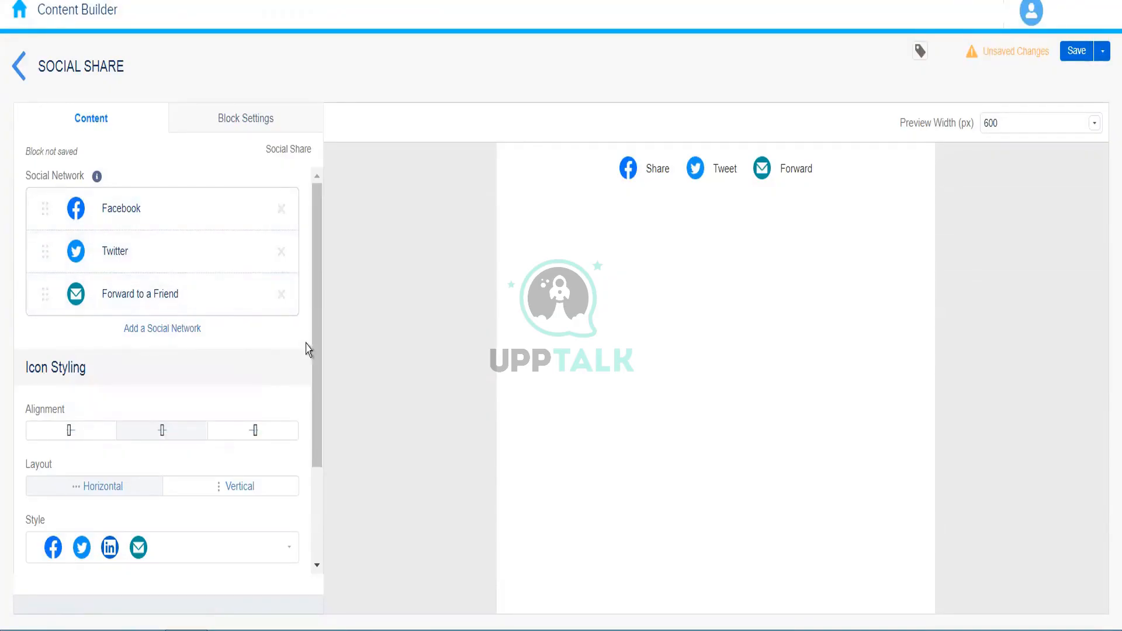
left_click_drag(316, 350, 327, 466)
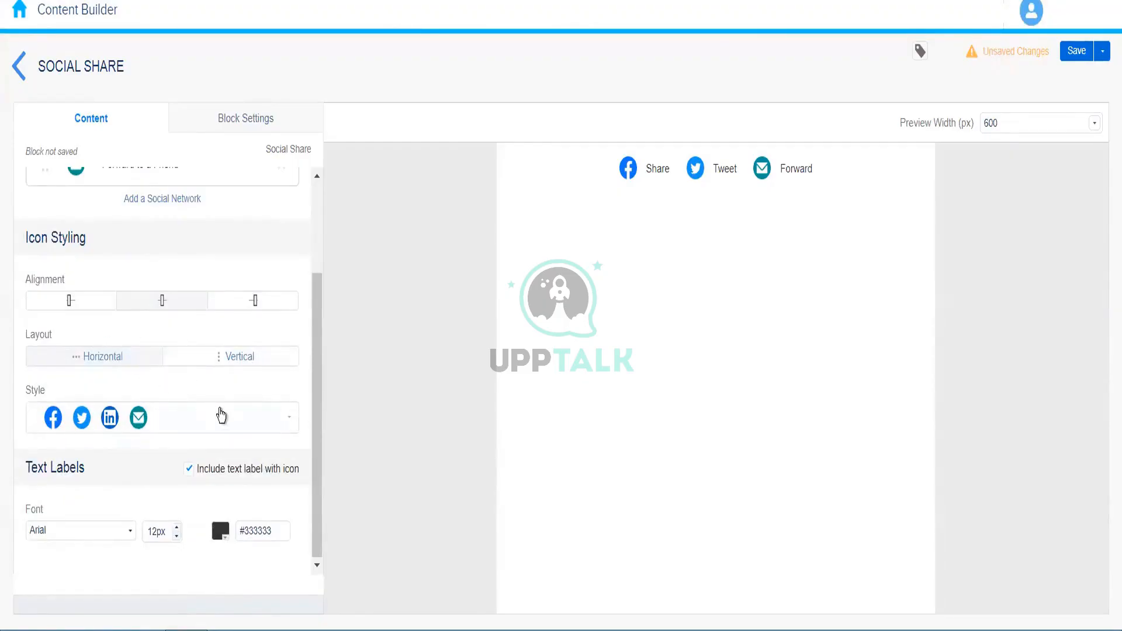
left_click(237, 424)
left_click(250, 452)
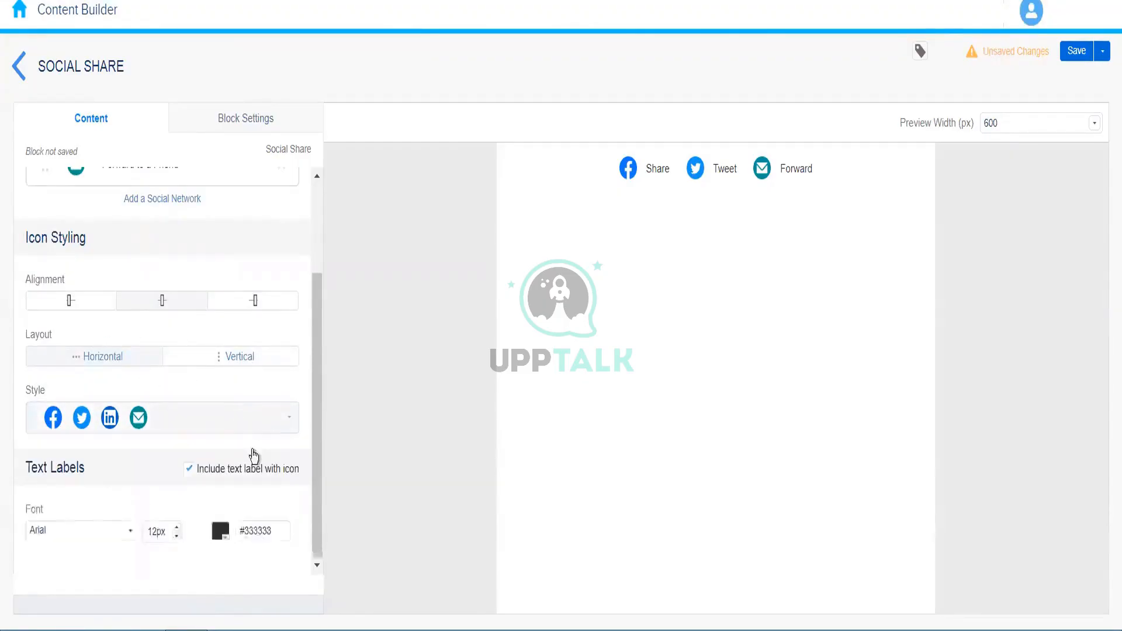
- Save the social share block with the name Social Share Block and return to the content list
left_click_drag(315, 457, 313, 220)
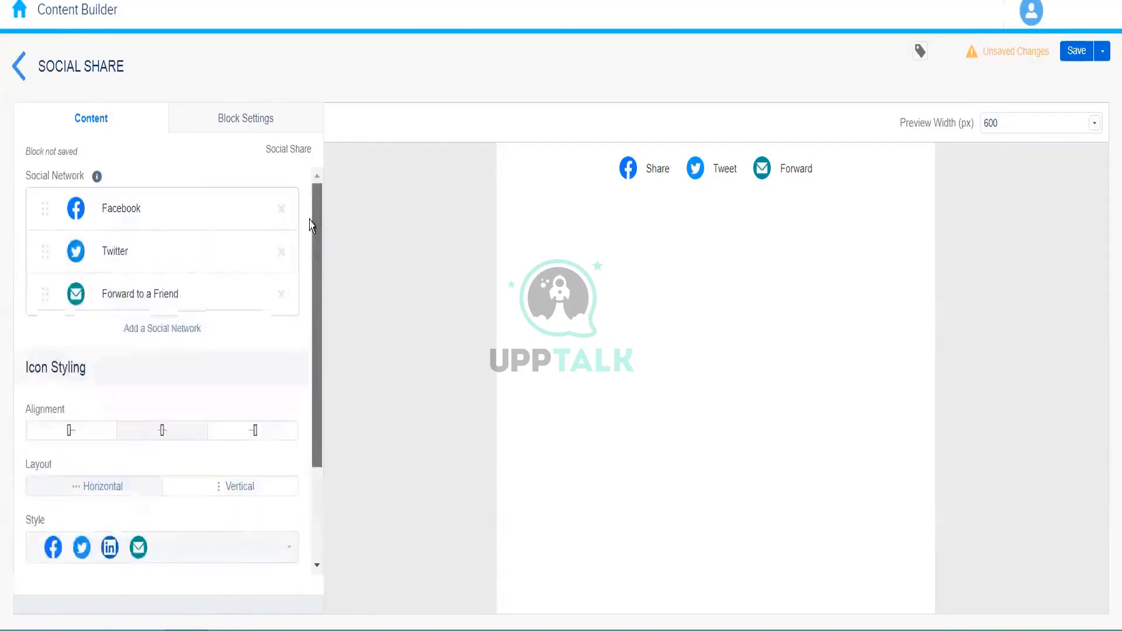
left_click(1070, 53)
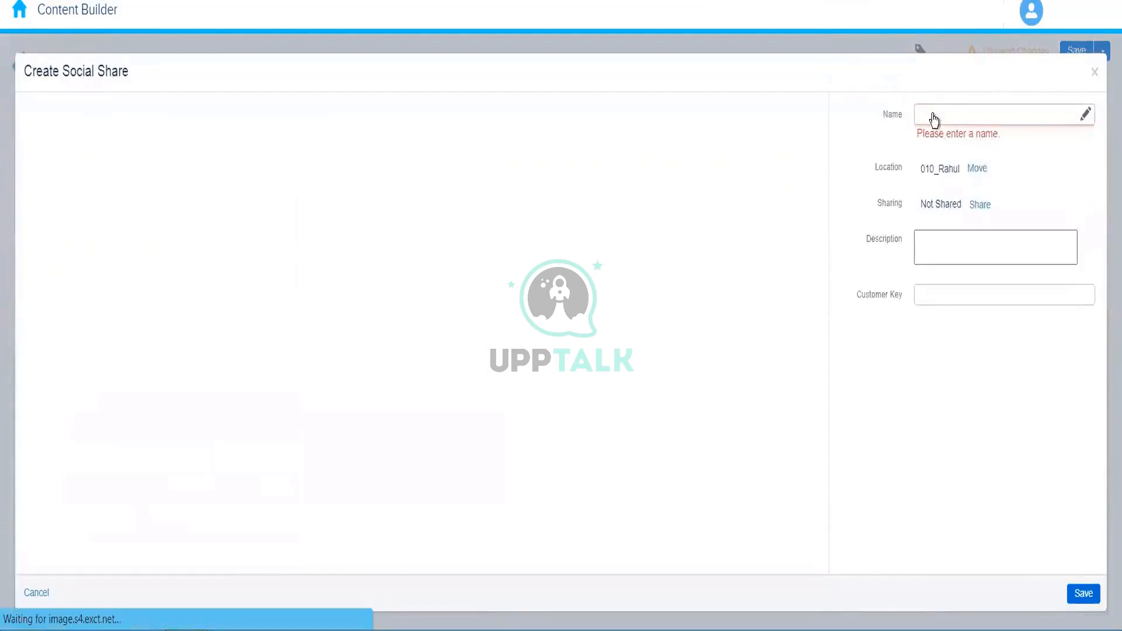
left_click(934, 114)
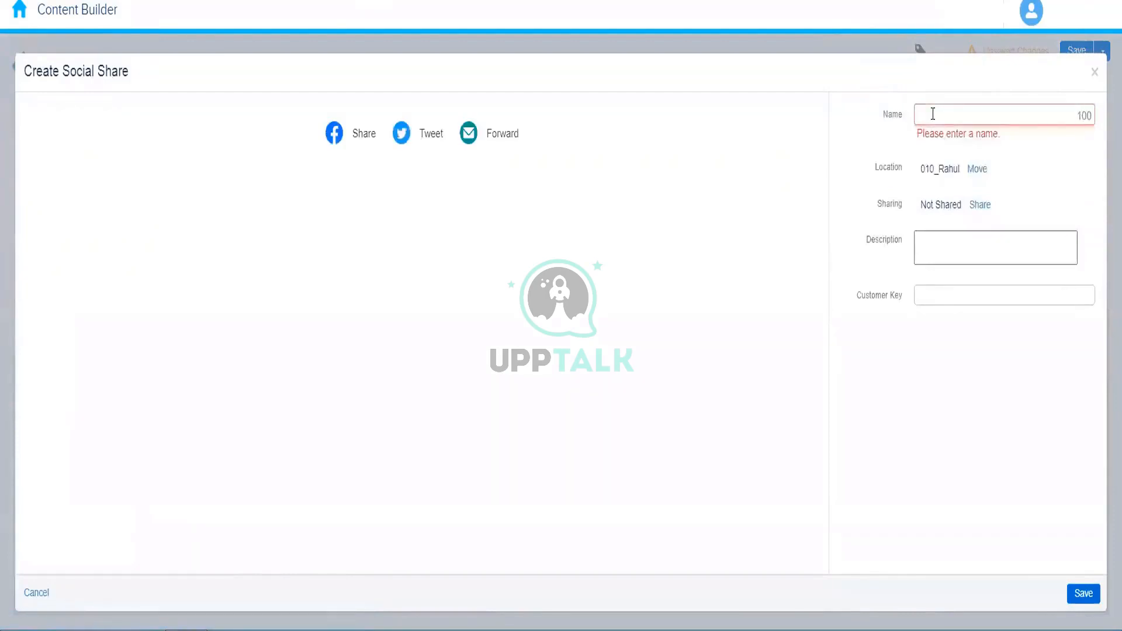
type("Social Share Block")
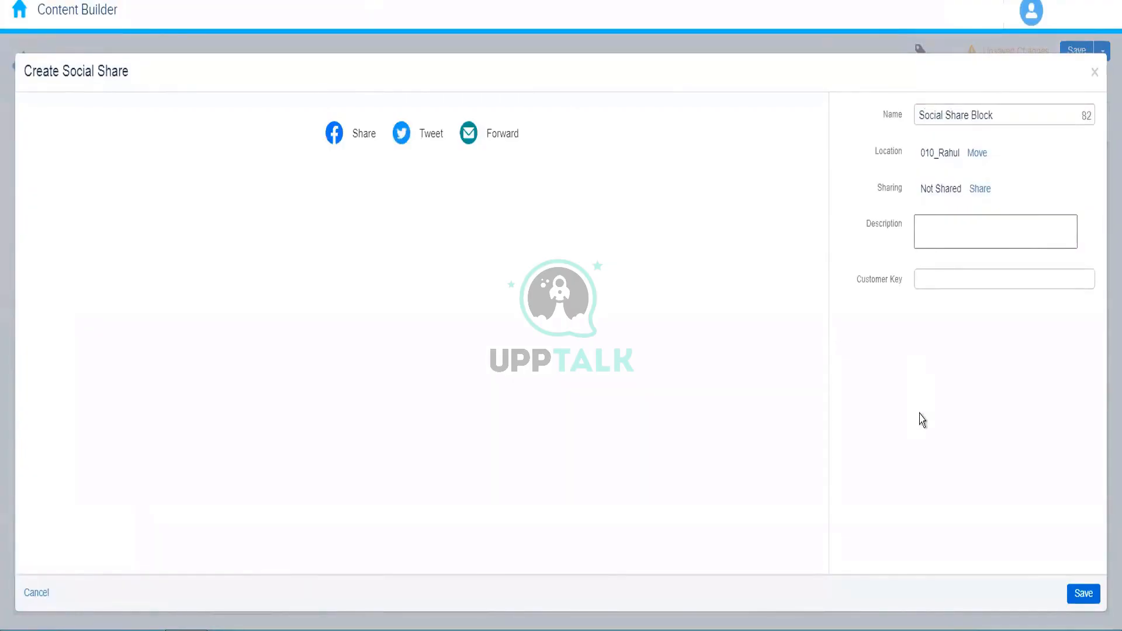
left_click(921, 414)
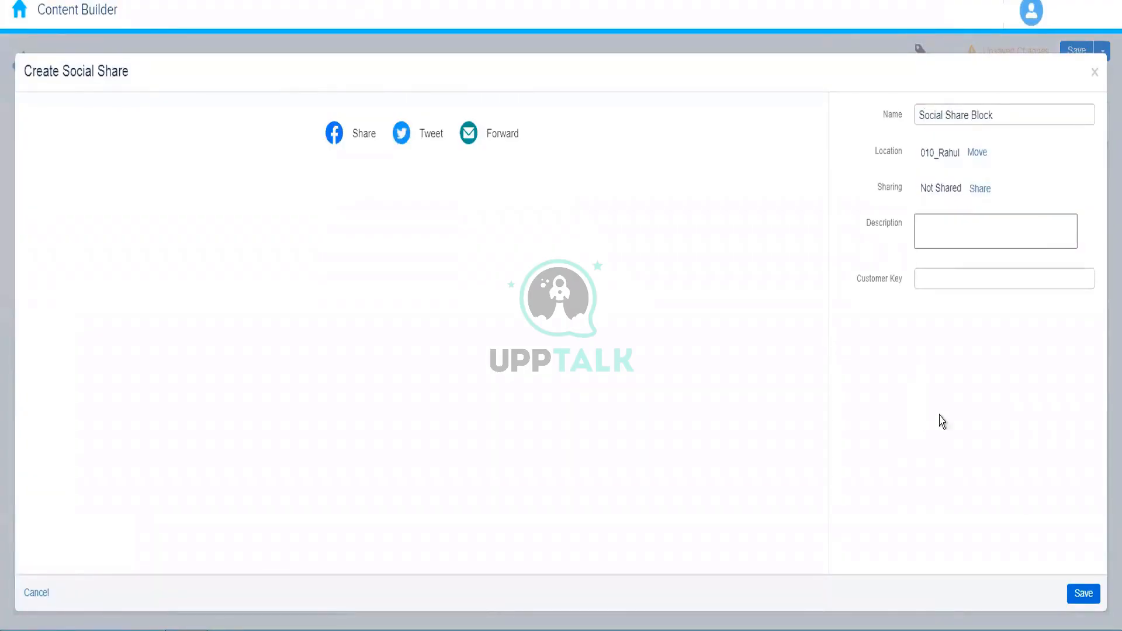
left_click(1081, 594)
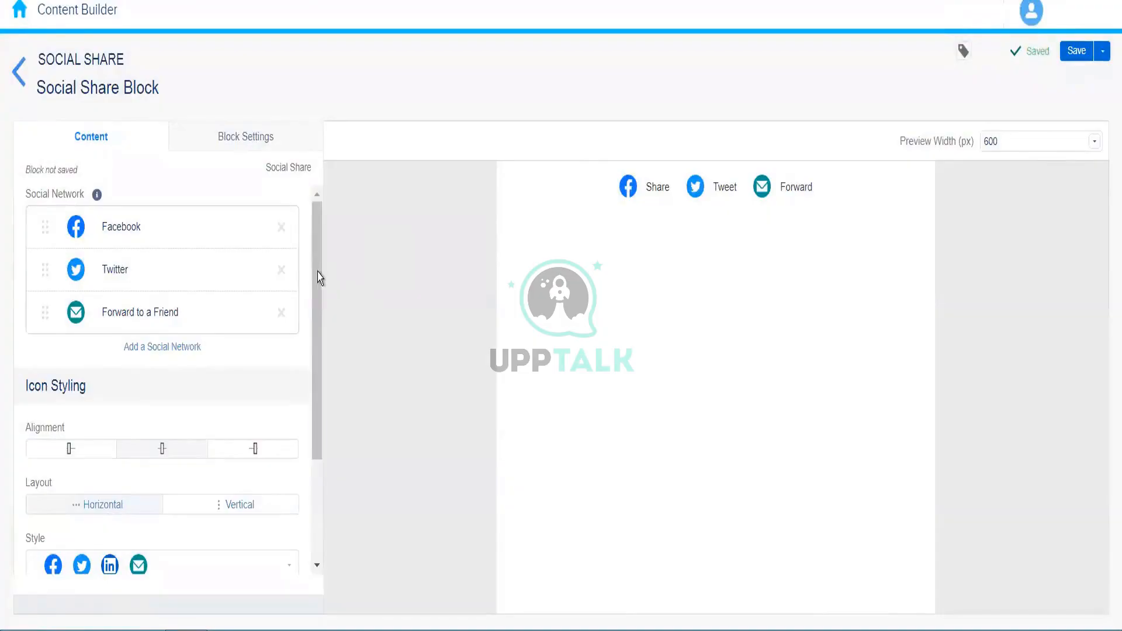
left_click_drag(317, 276, 316, 221)
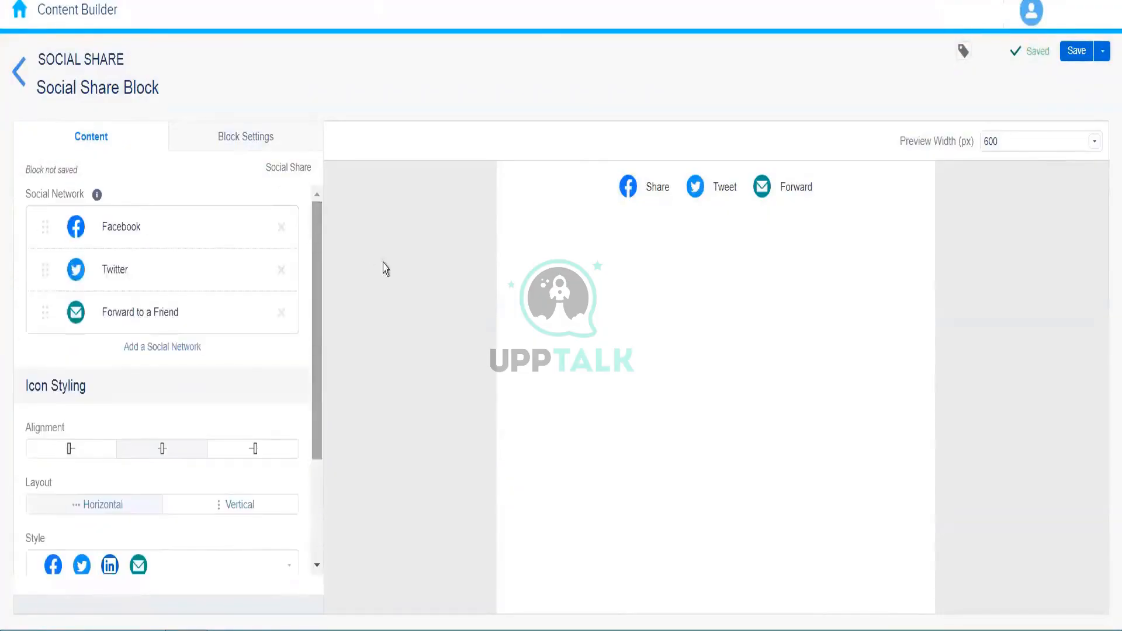
left_click(19, 86)
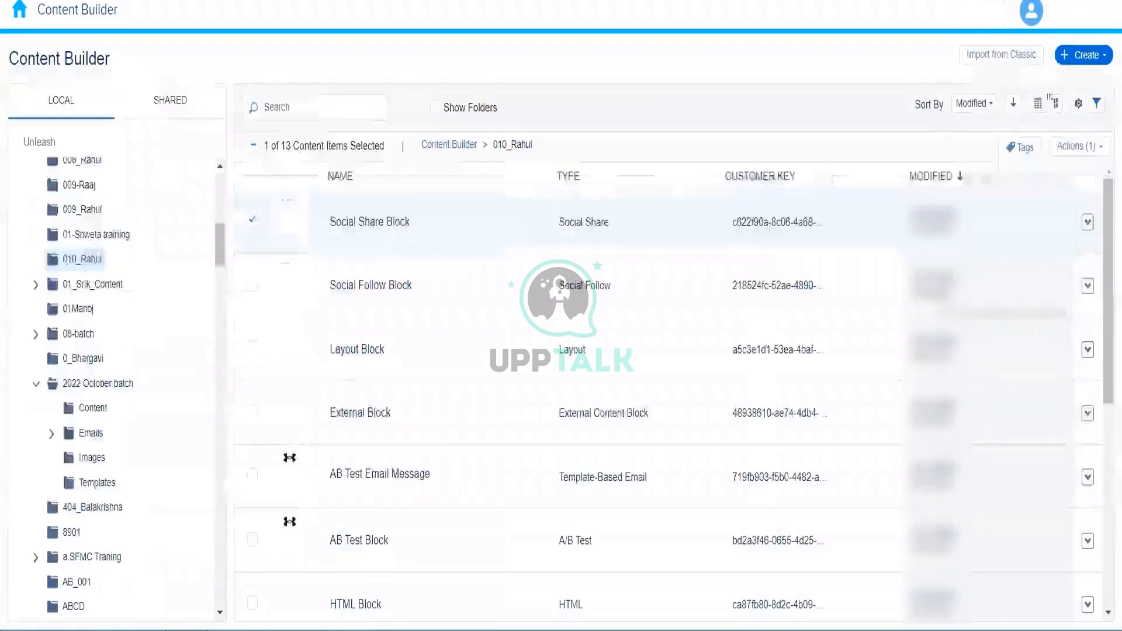
left_click(1104, 59)
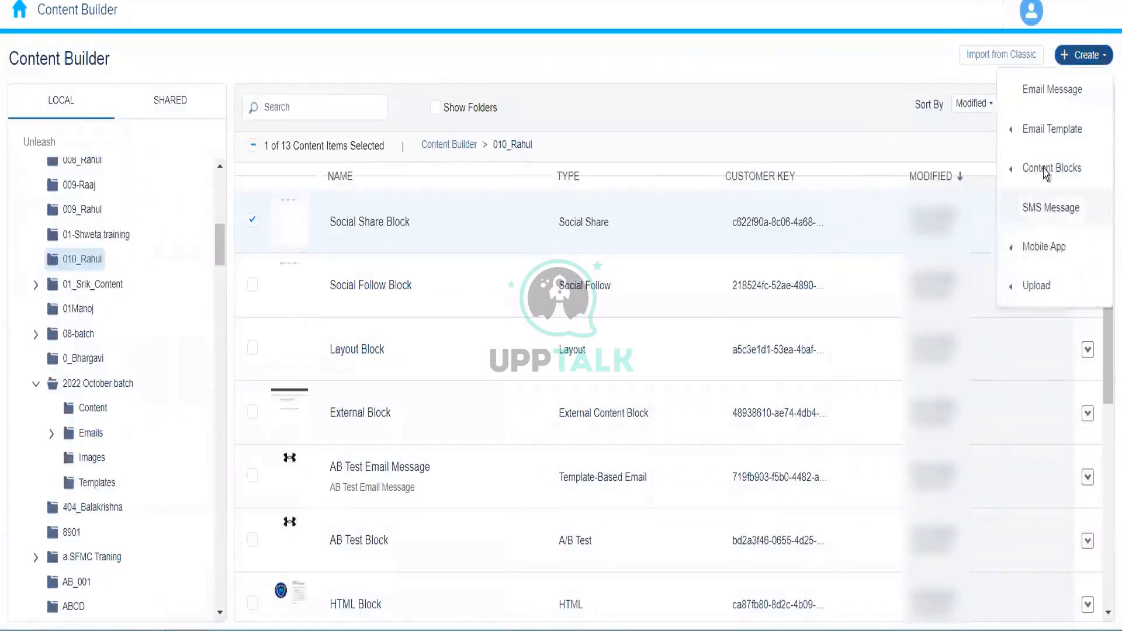
mouse_move(1034, 169)
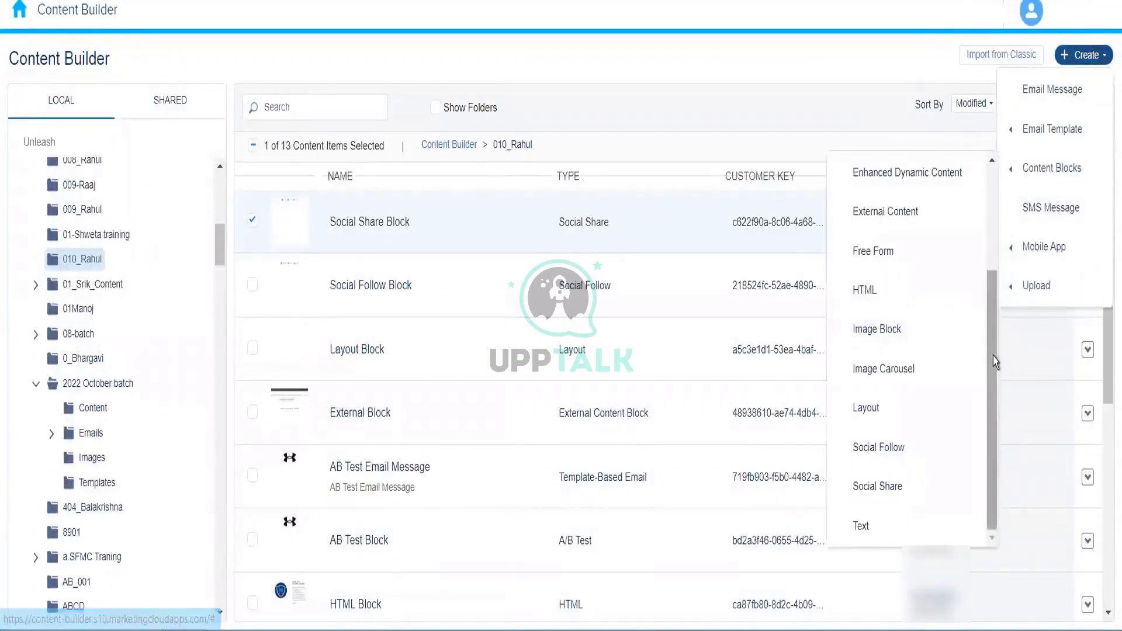
left_click_drag(993, 361, 967, 178)
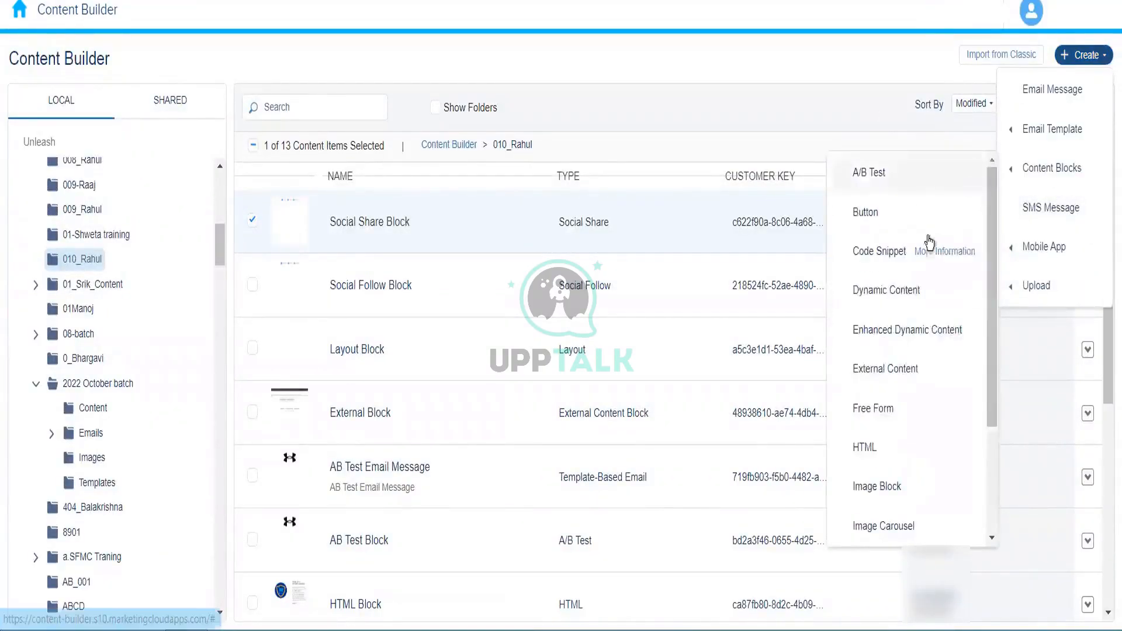
left_click(899, 298)
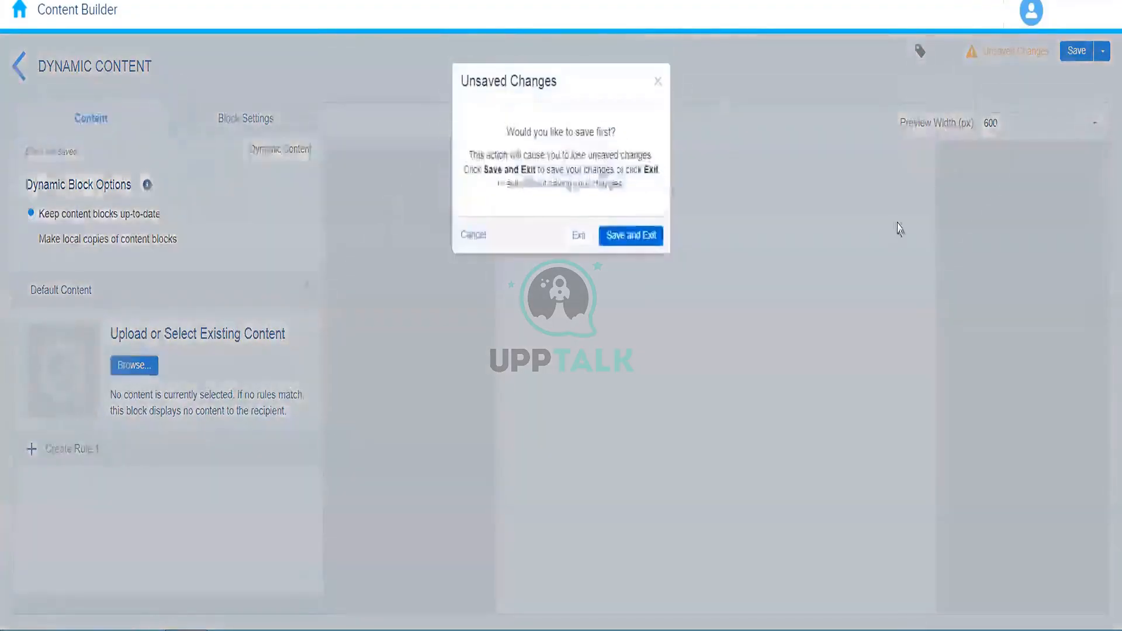
left_click(579, 236)
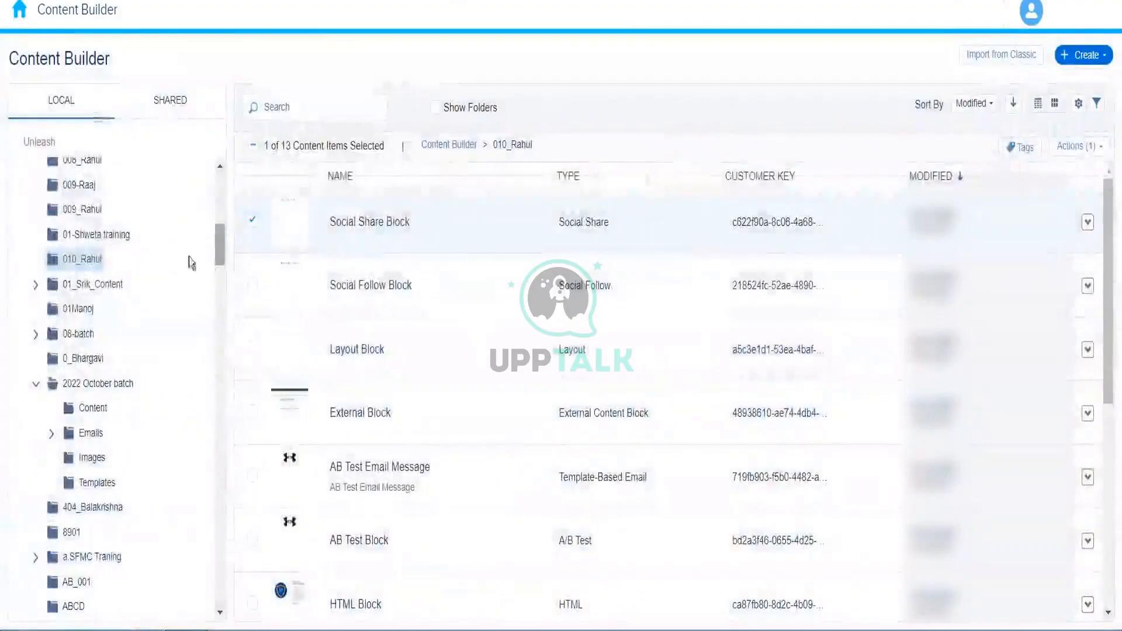
- Open the folder with the 009 prefix and review the content of its Hyderabad Block and Delhi Block text blocks
left_click(91, 215)
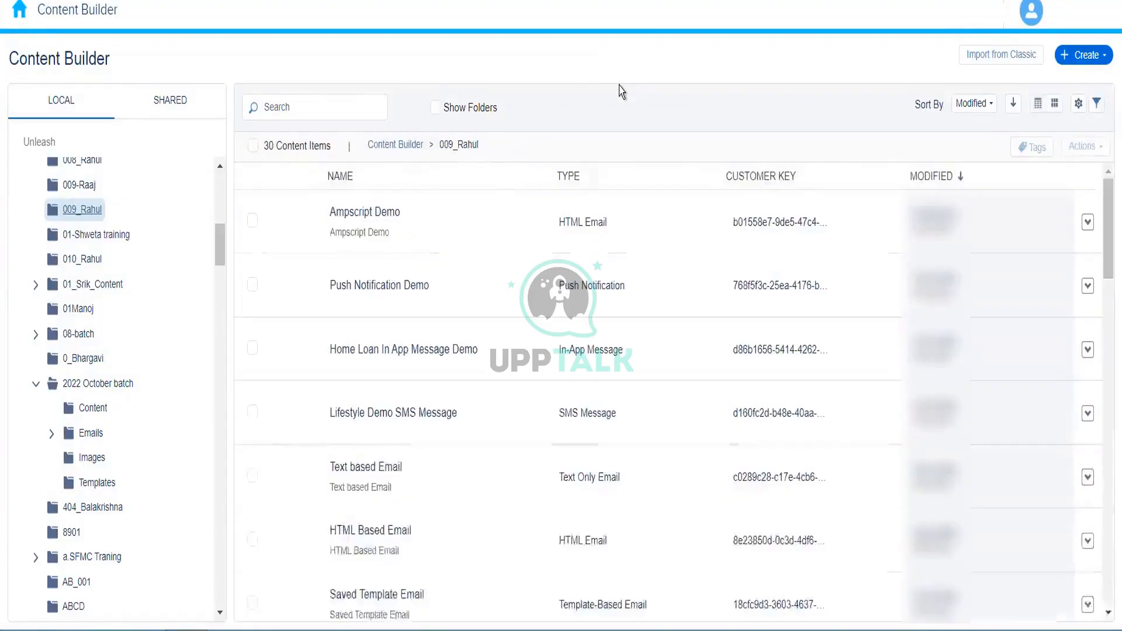
left_click_drag(1109, 244, 1110, 588)
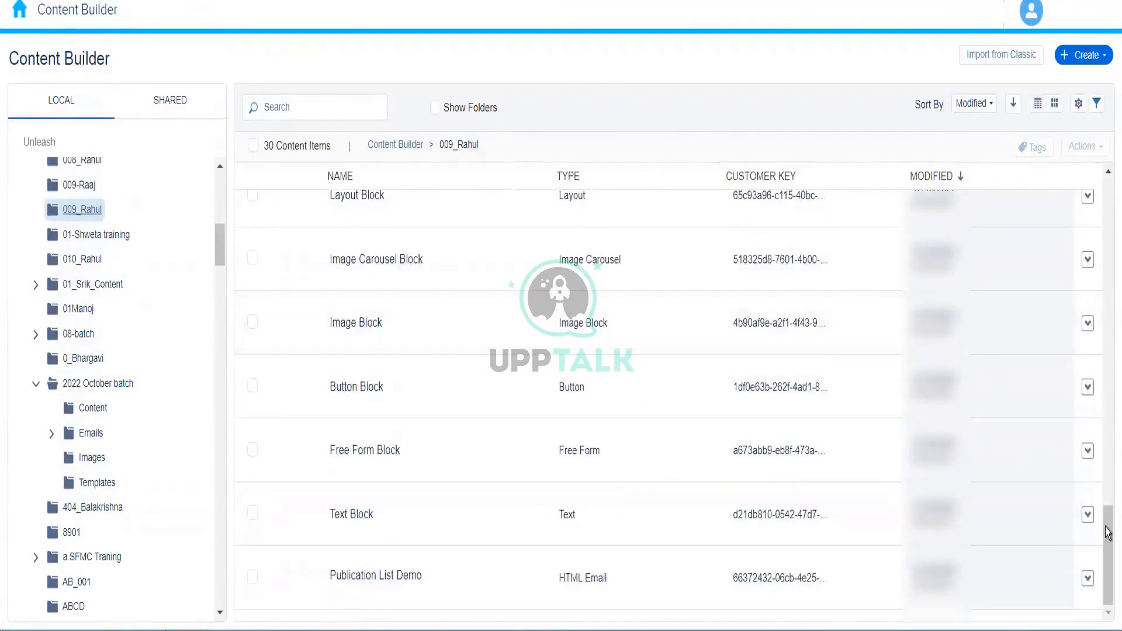
left_click_drag(1107, 578, 1108, 490)
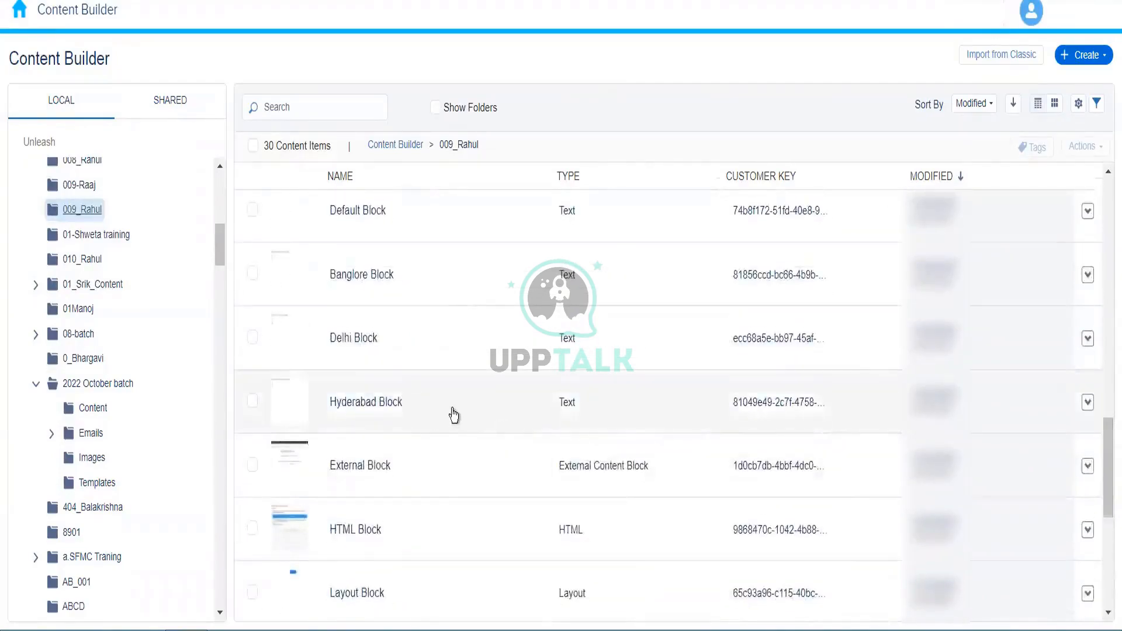
left_click(454, 415)
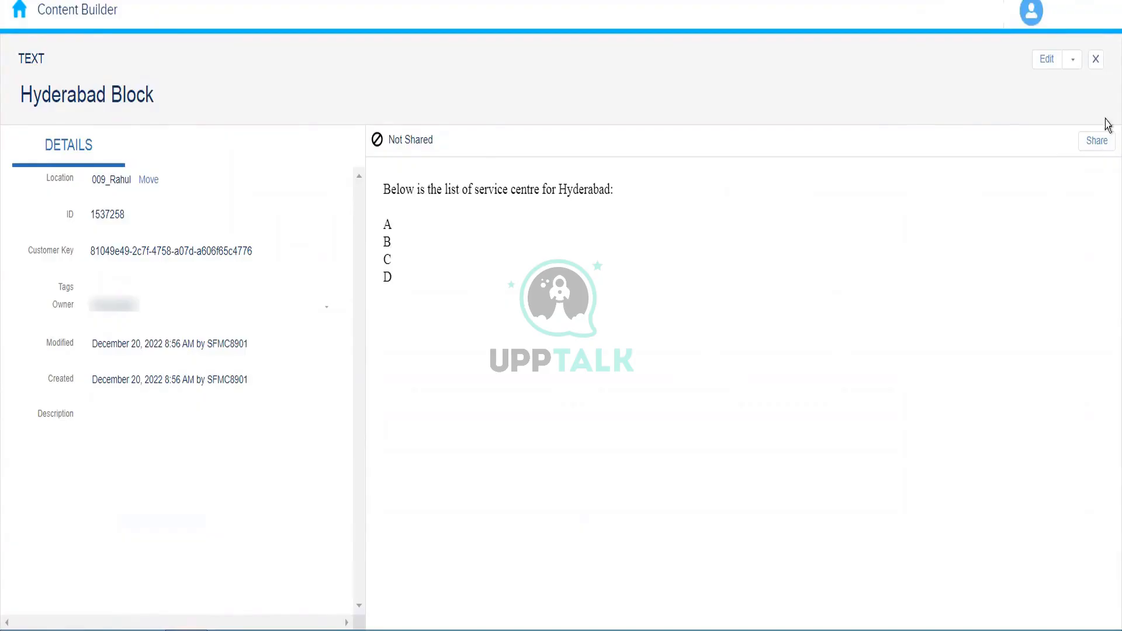
left_click(1096, 59)
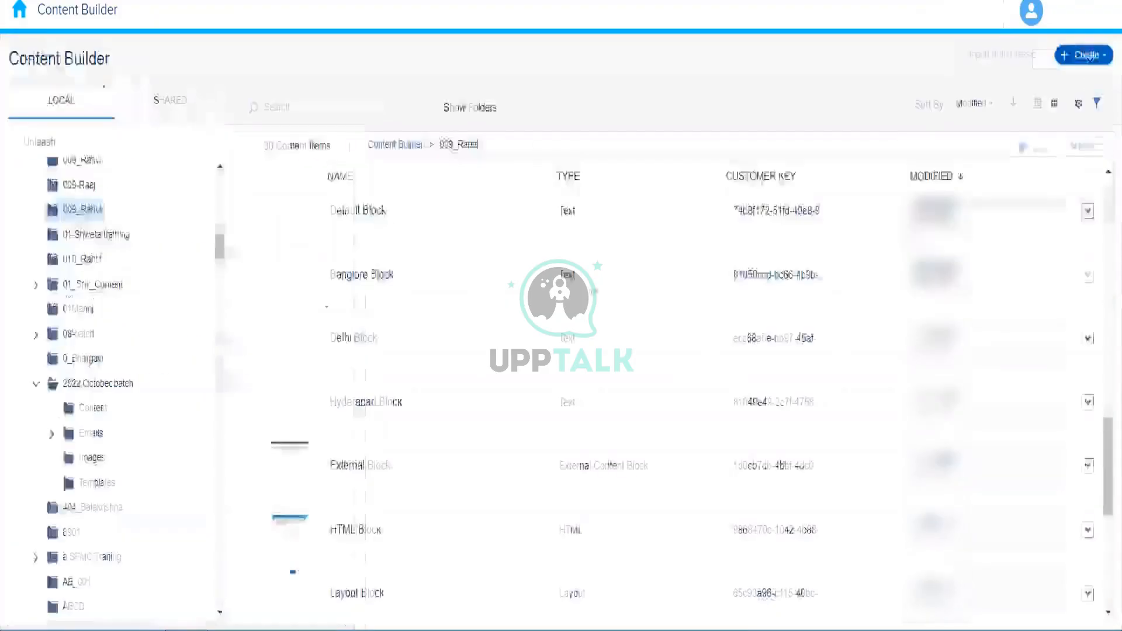
left_click(421, 353)
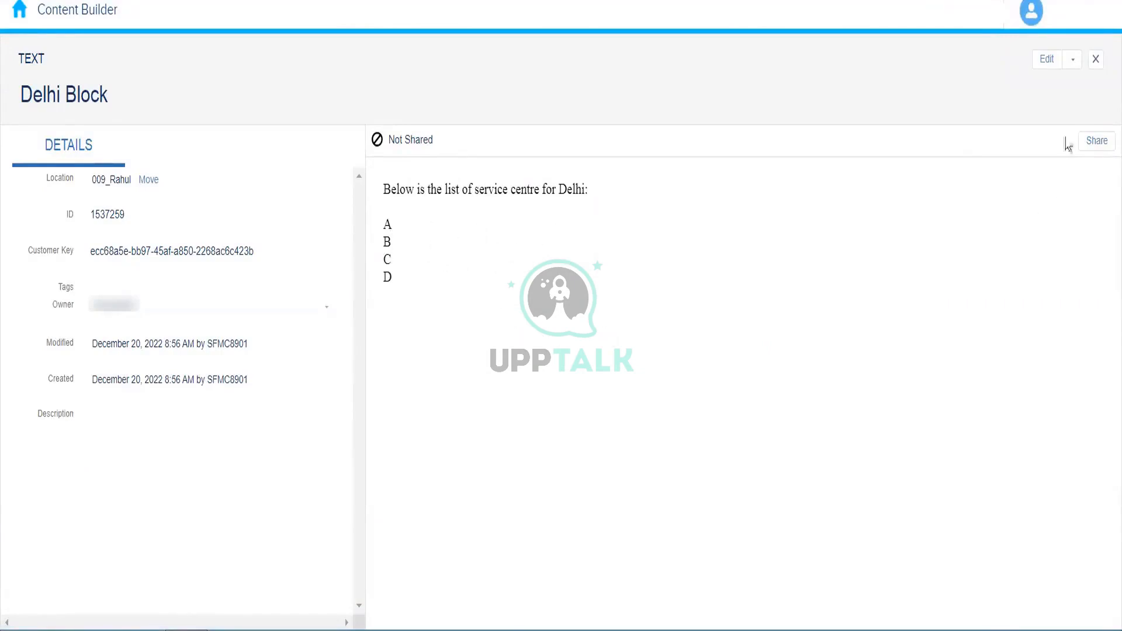
left_click(1093, 66)
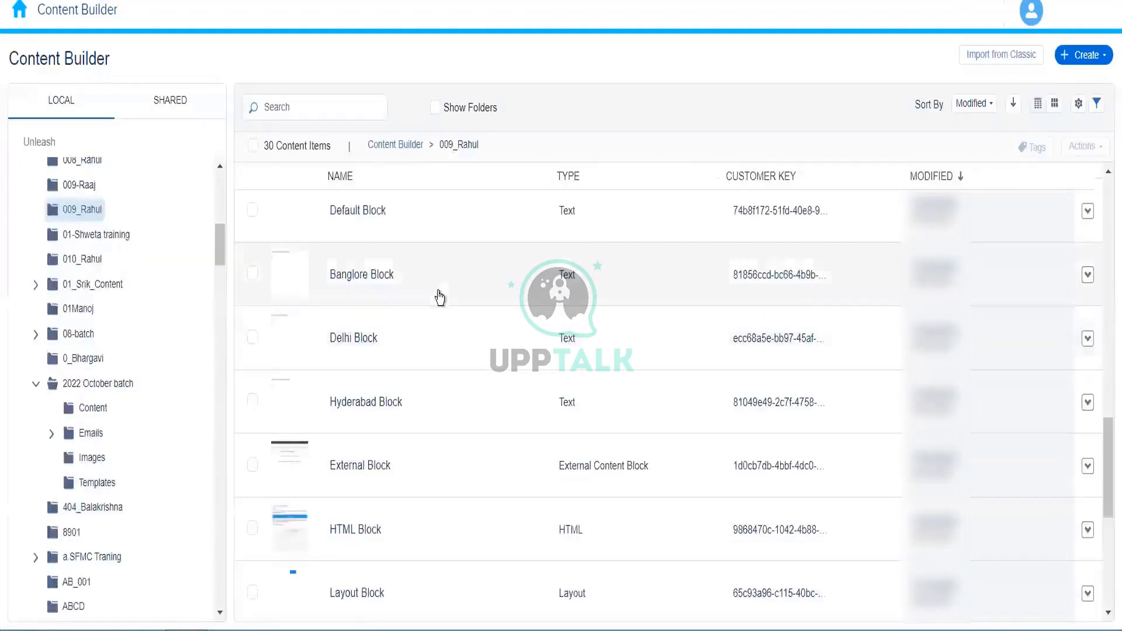
- Review the content of the Banglore Block and Default Block text blocks in the same folder
left_click(439, 296)
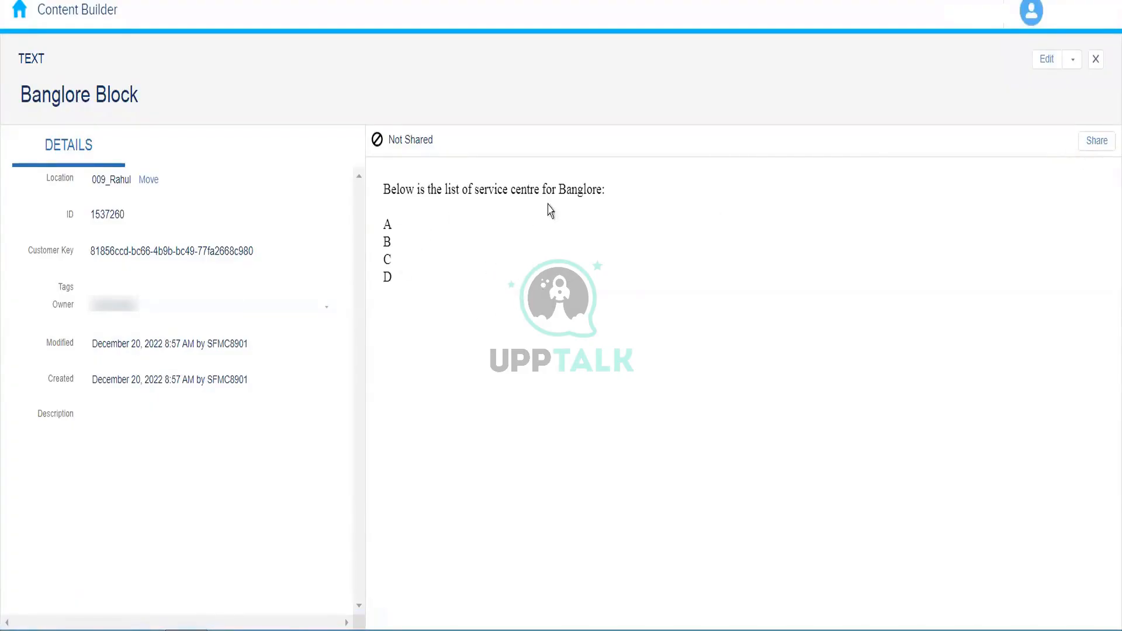
left_click(1096, 60)
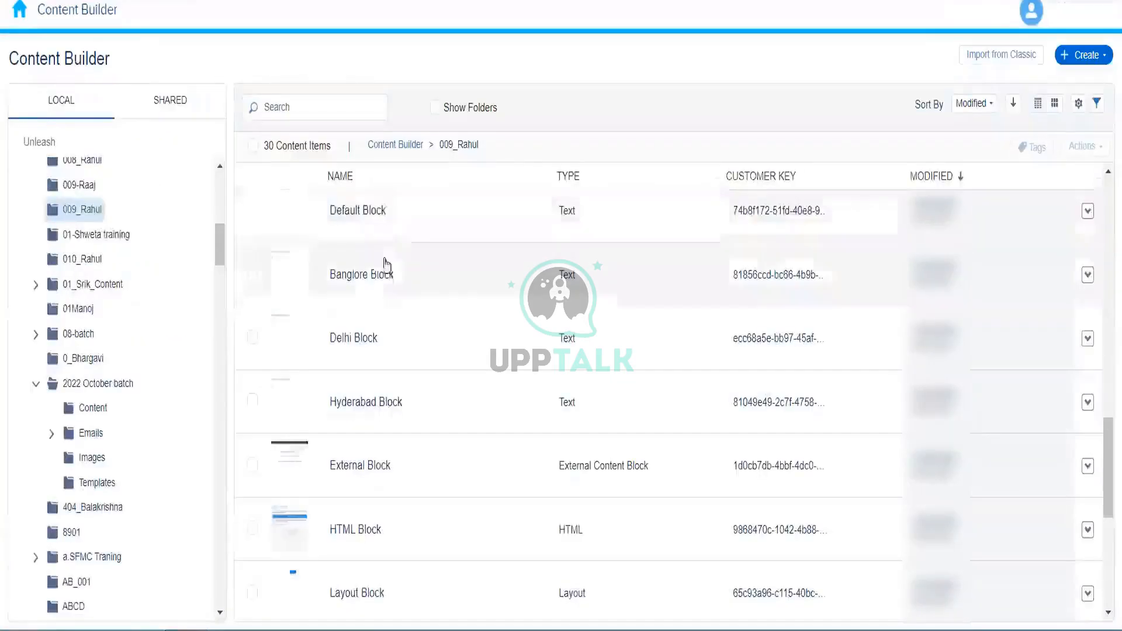
left_click(465, 231)
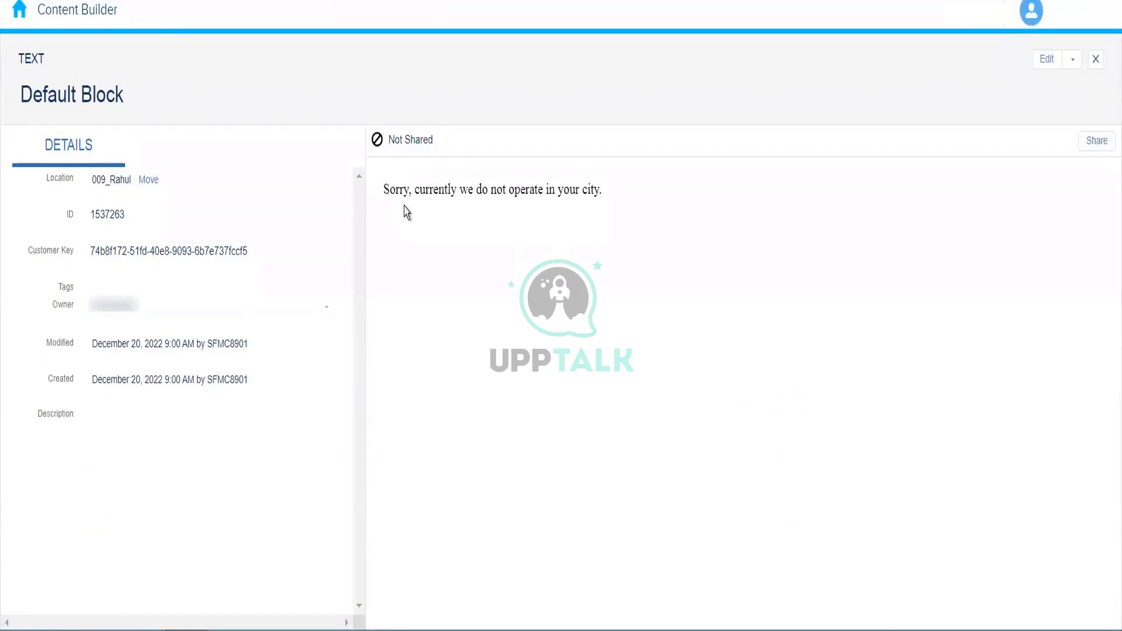
left_click(1095, 61)
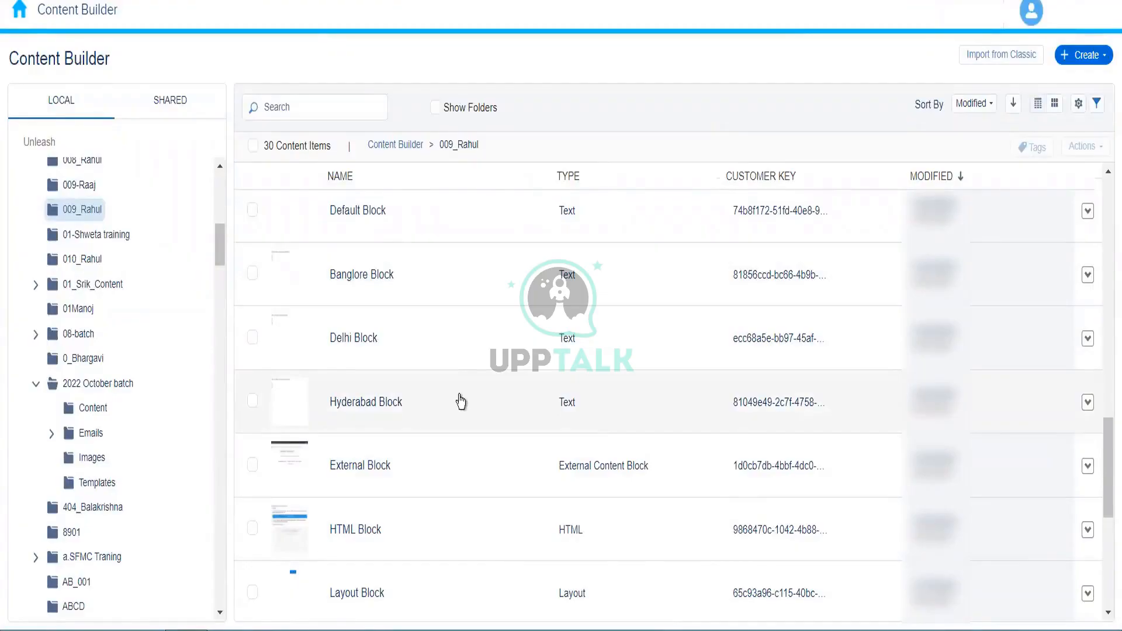
left_click(462, 224)
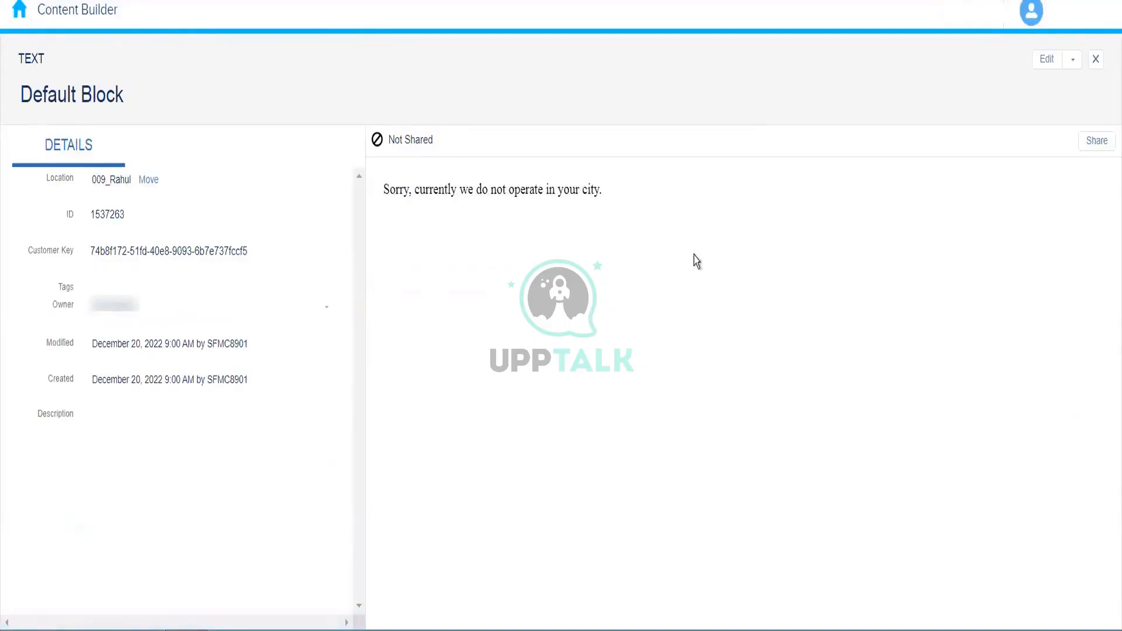
left_click(1097, 60)
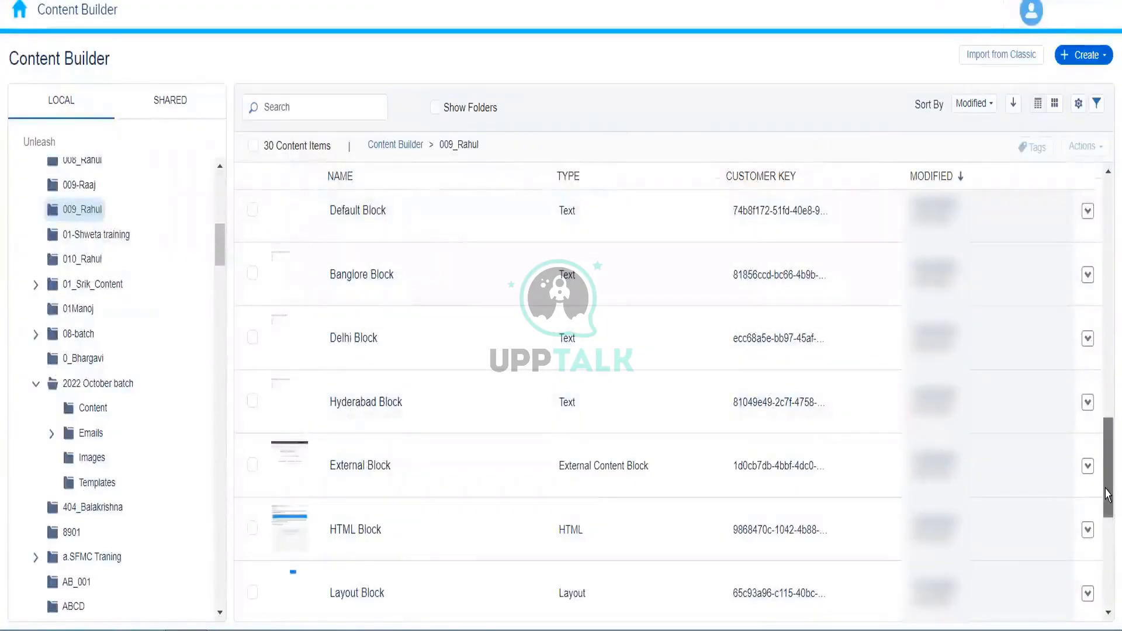
scroll(1106, 491, "up", 1)
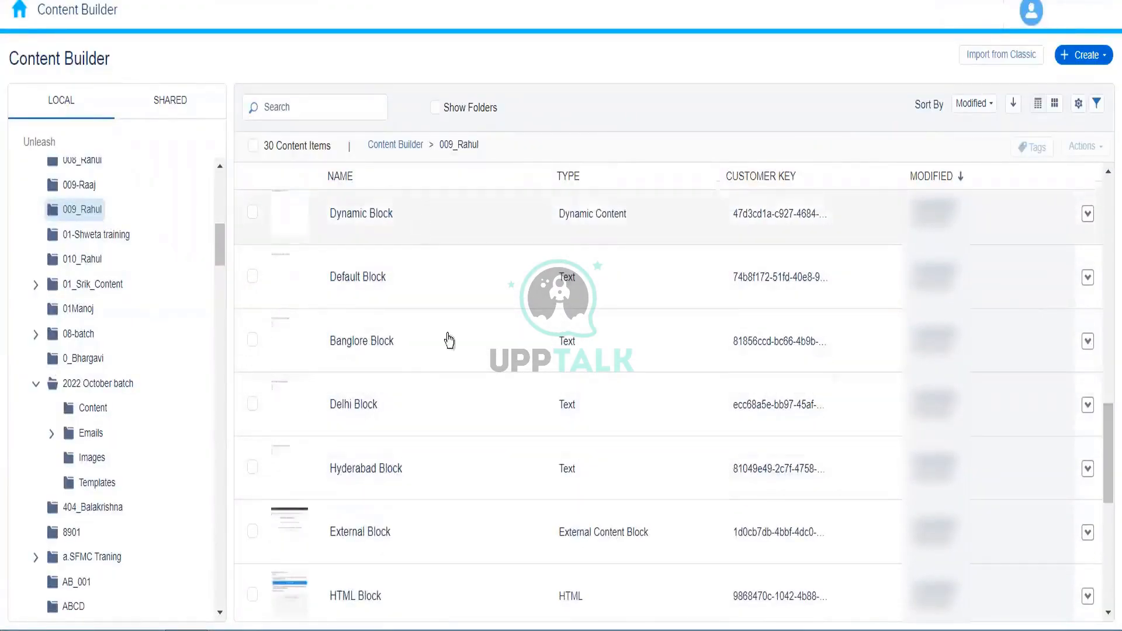
- Return to the folder with the 010 prefix and start a new Dynamic Content block there
left_click(82, 260)
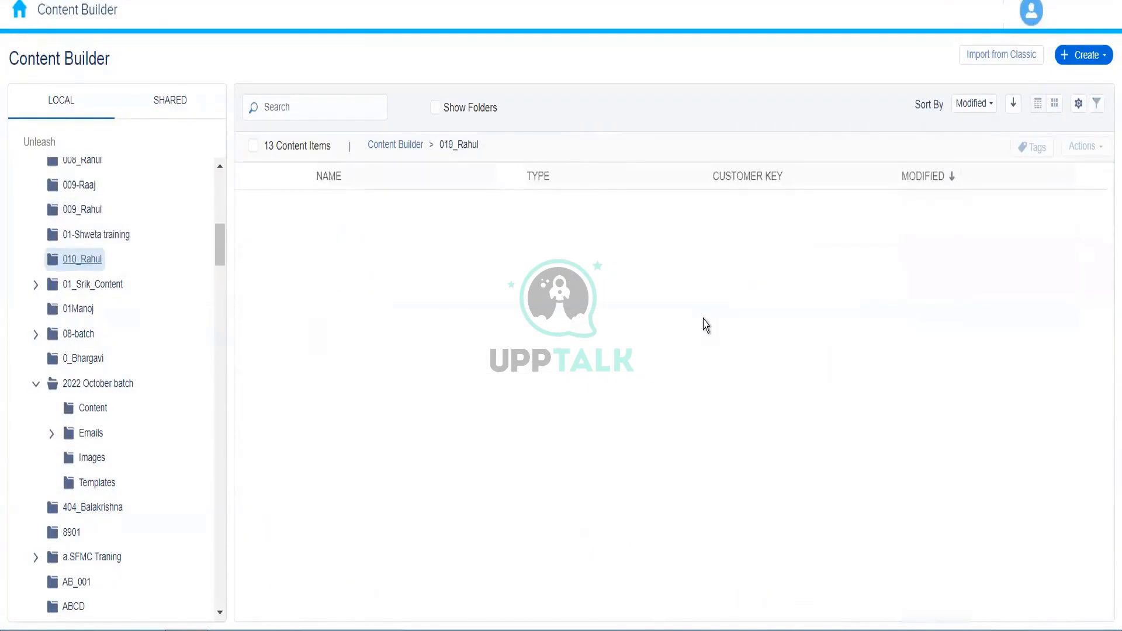
left_click(1094, 63)
mouse_move(1050, 168)
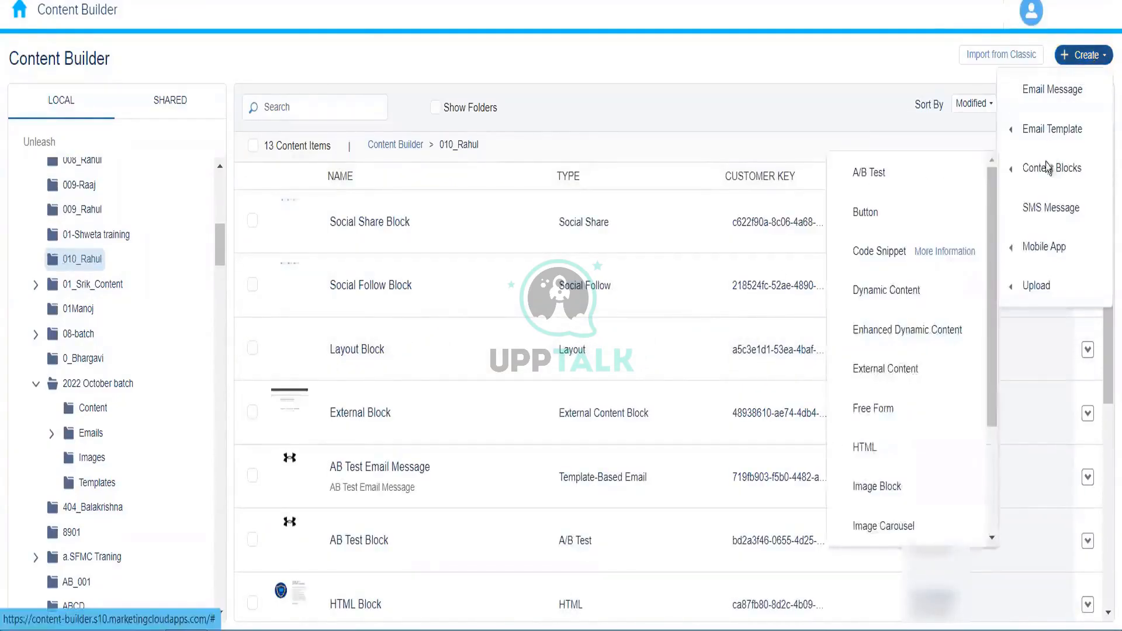
left_click(891, 295)
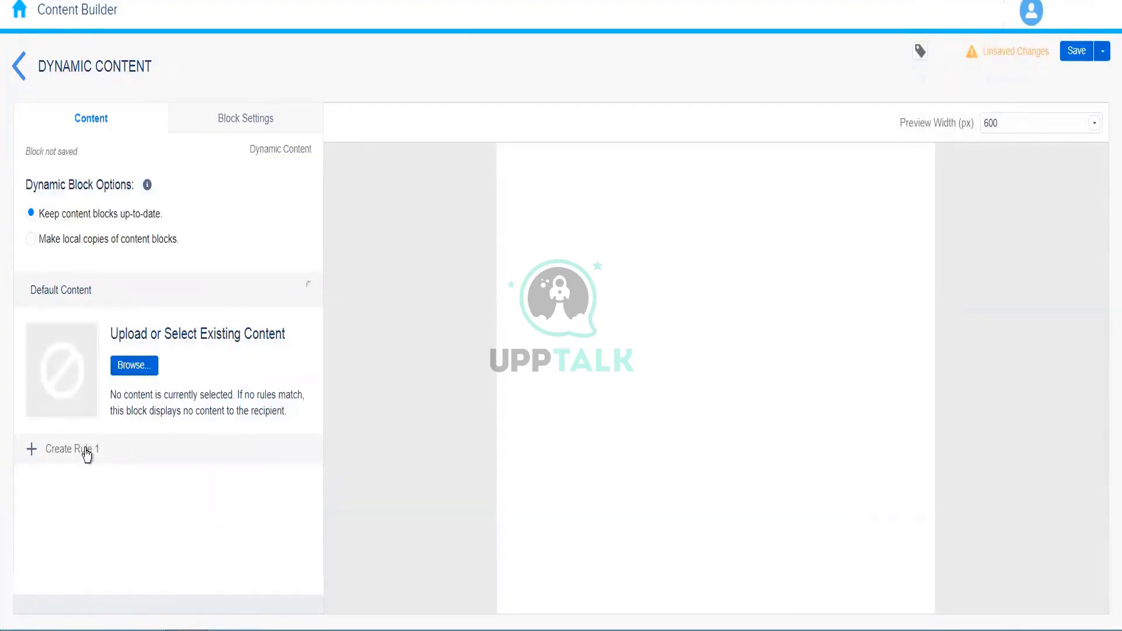
- Create Rule 1 based on a data extension, using Customer Information DE 010 from the folder with the 010 prefix as source
left_click(86, 455)
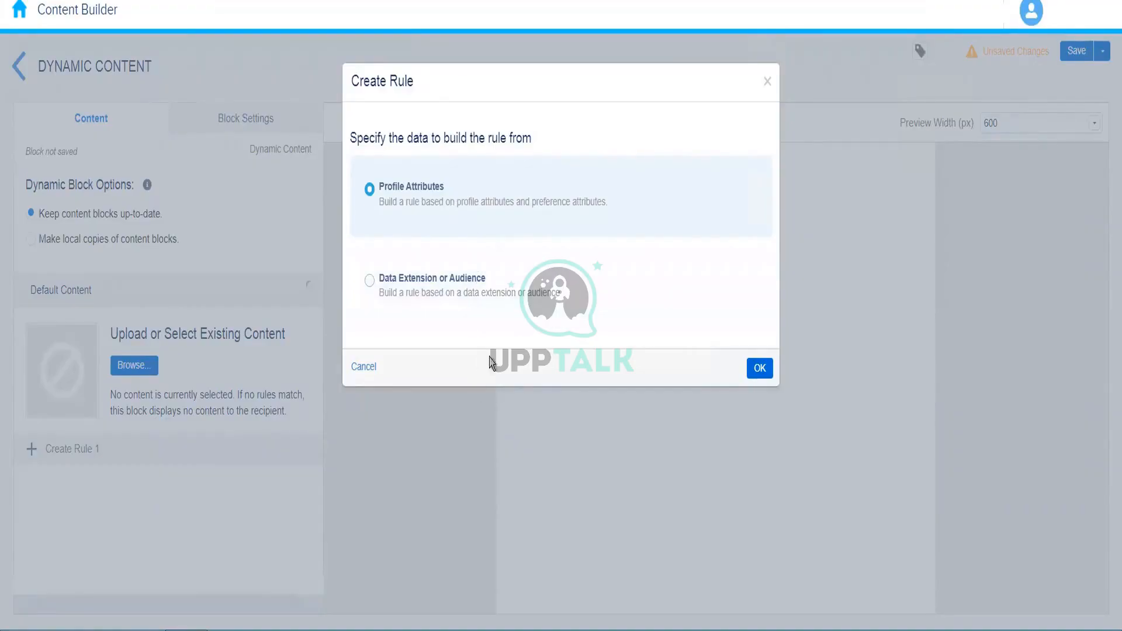
left_click(370, 282)
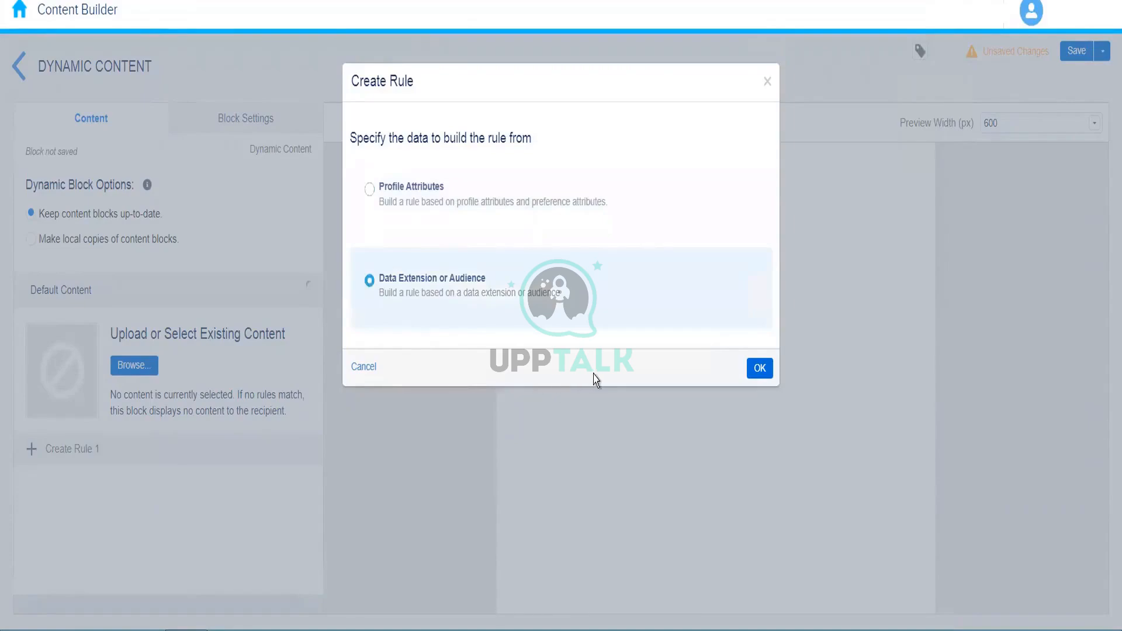
left_click(759, 370)
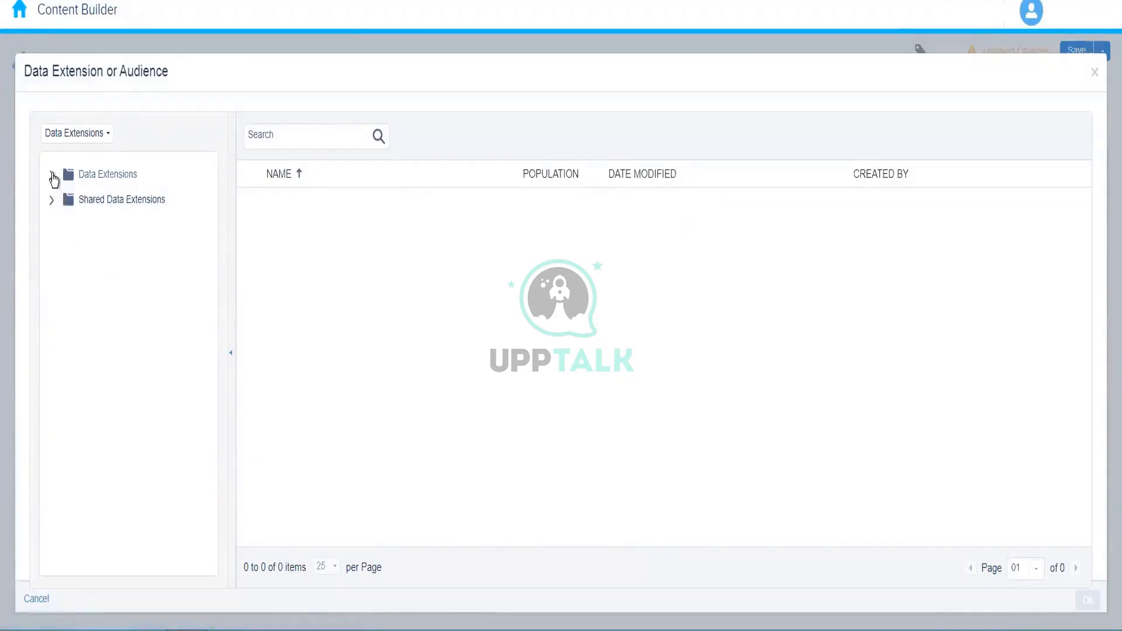
left_click(52, 176)
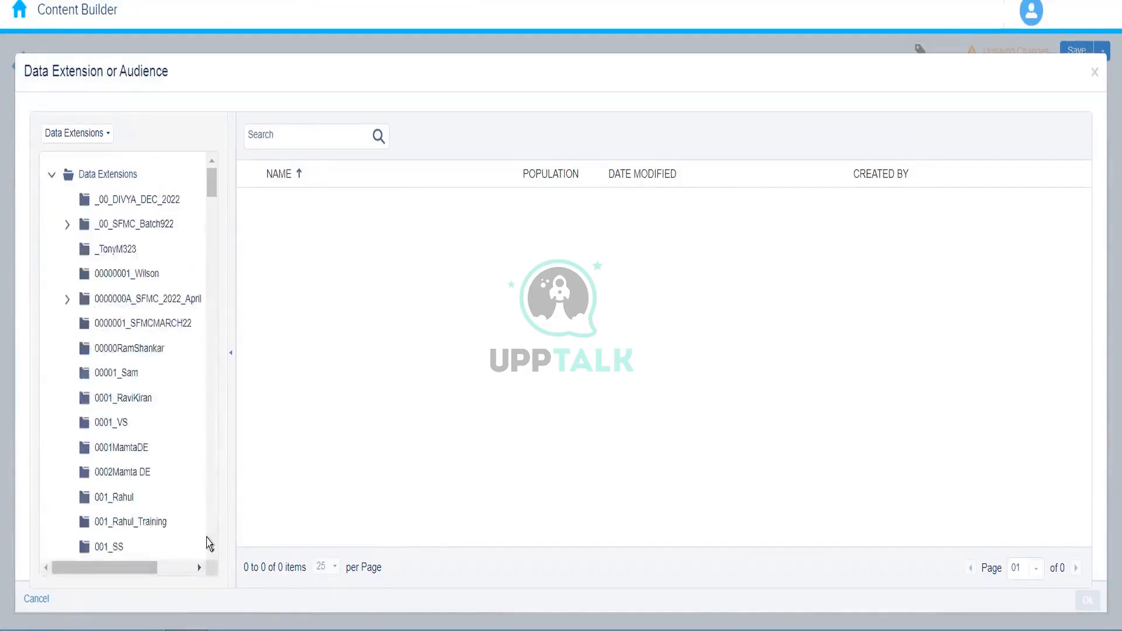
scroll(212, 553, "down", 4)
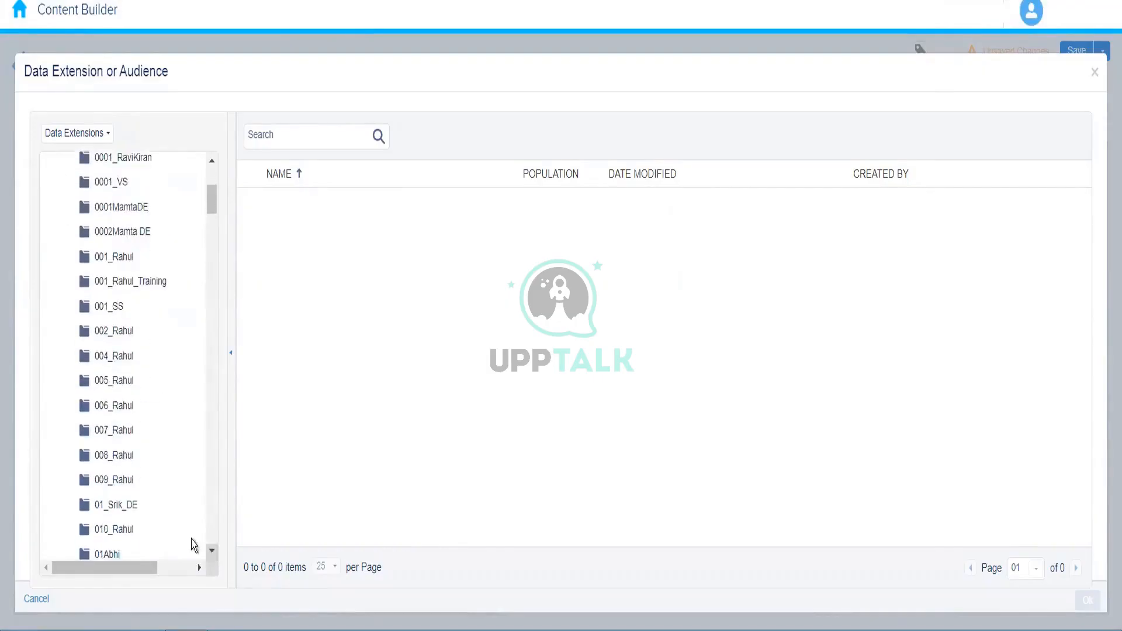
left_click(119, 532)
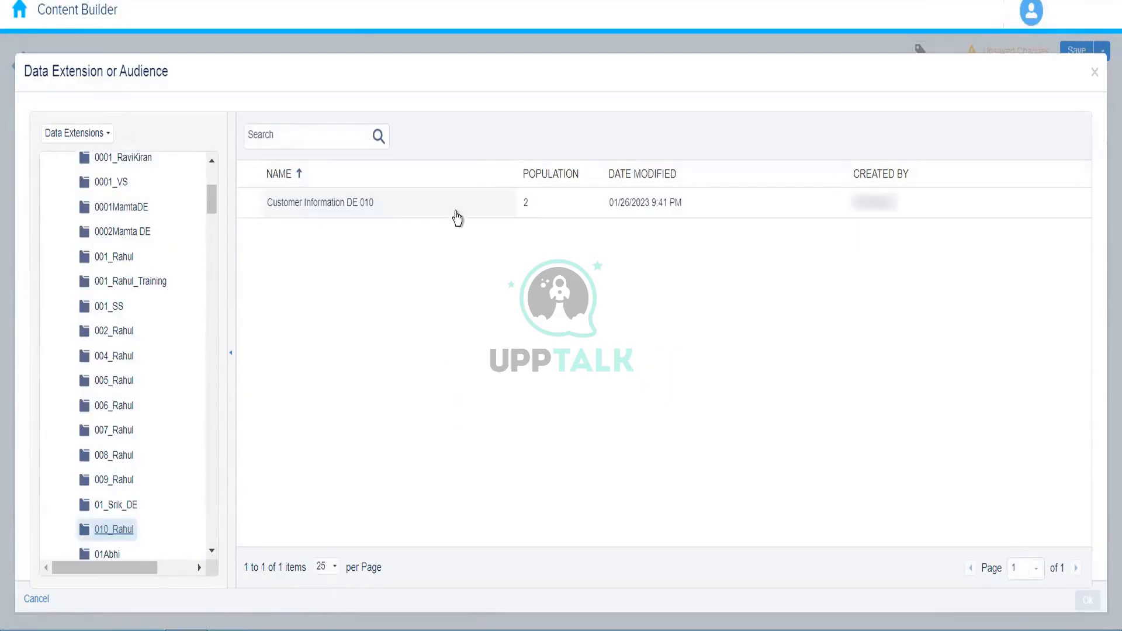
left_click(458, 216)
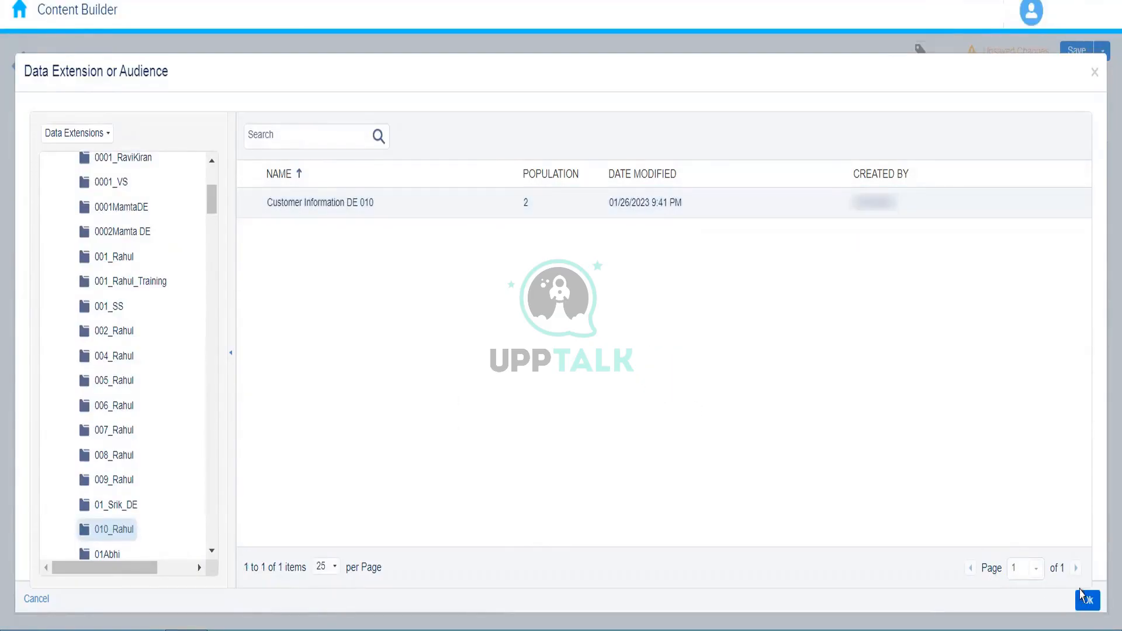
left_click(1085, 601)
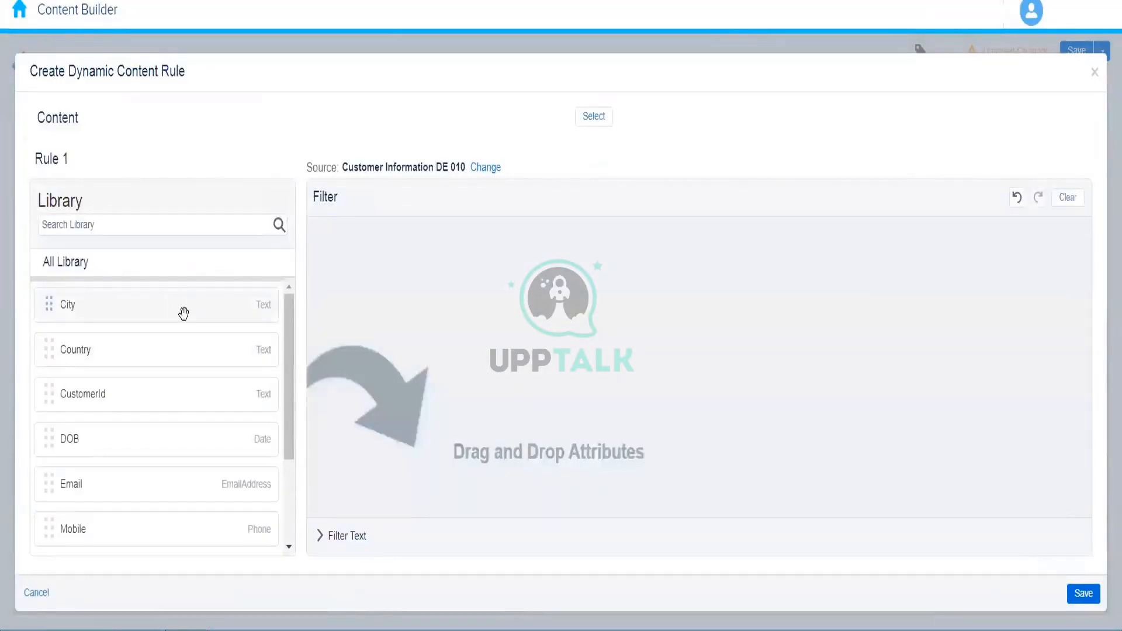
- Add a filter condition to Rule 1 requiring that City is equal to Delhi
left_click_drag(183, 315, 504, 247)
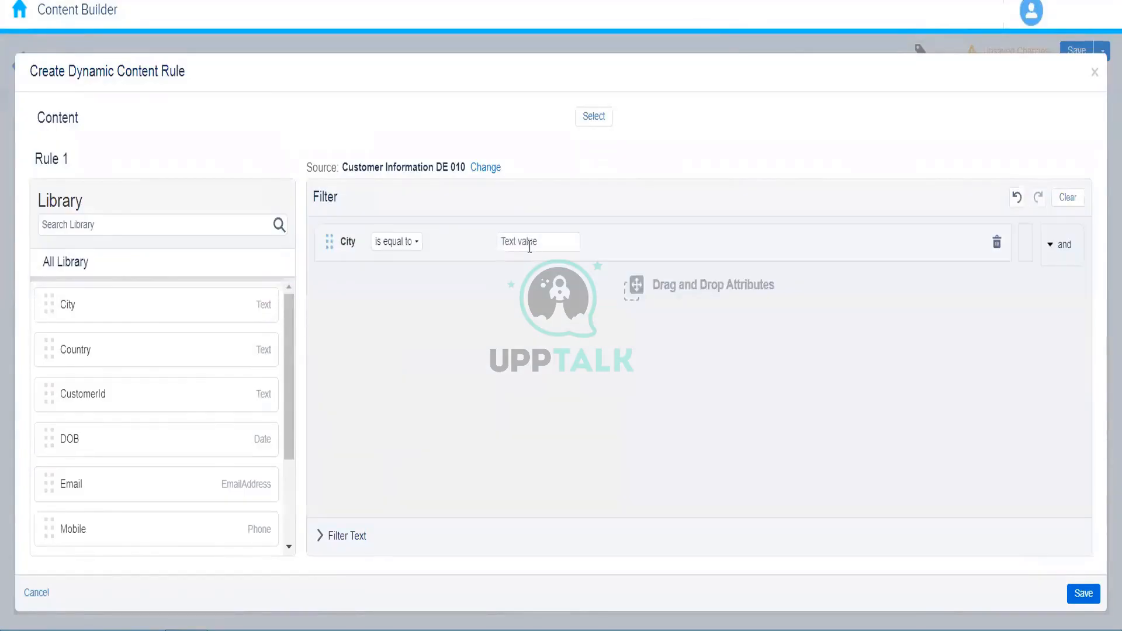
left_click(530, 244)
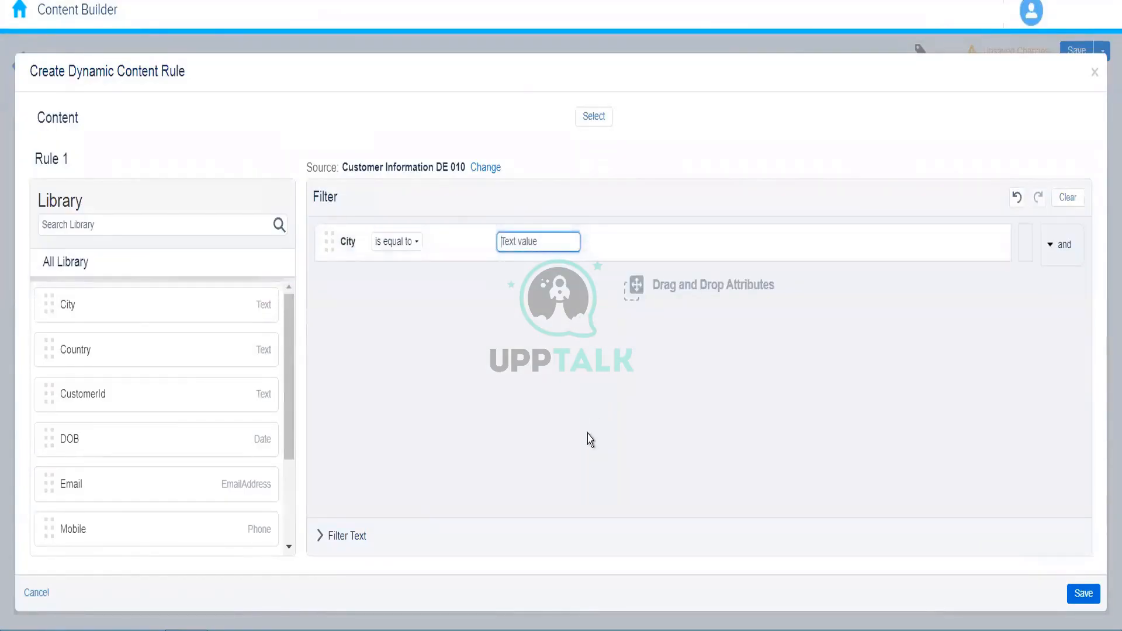
type("DElhi")
left_click(535, 420)
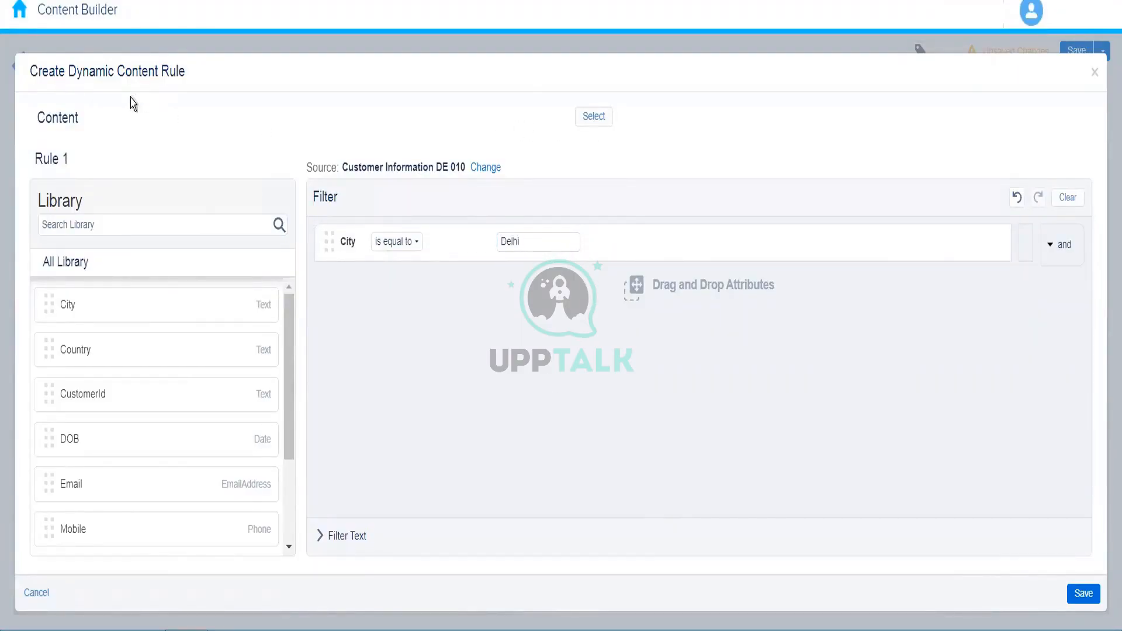
- Assign Delhi Block from the folder with the 009_ prefix as Rule 1's content and save the rule
left_click(602, 117)
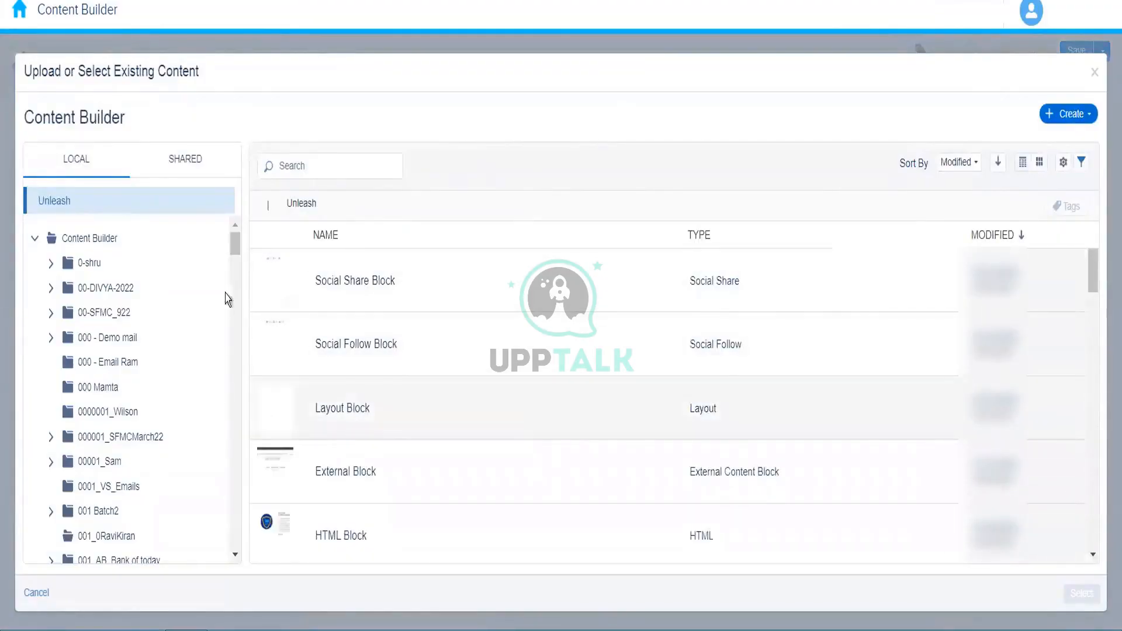
left_click_drag(234, 251, 236, 274)
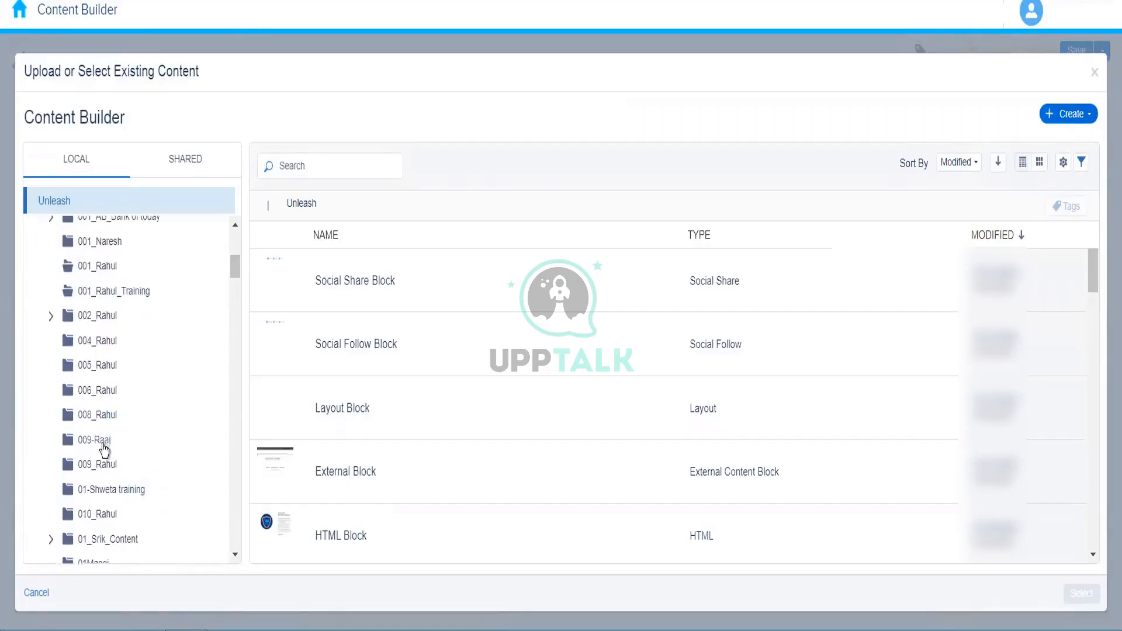
left_click(100, 466)
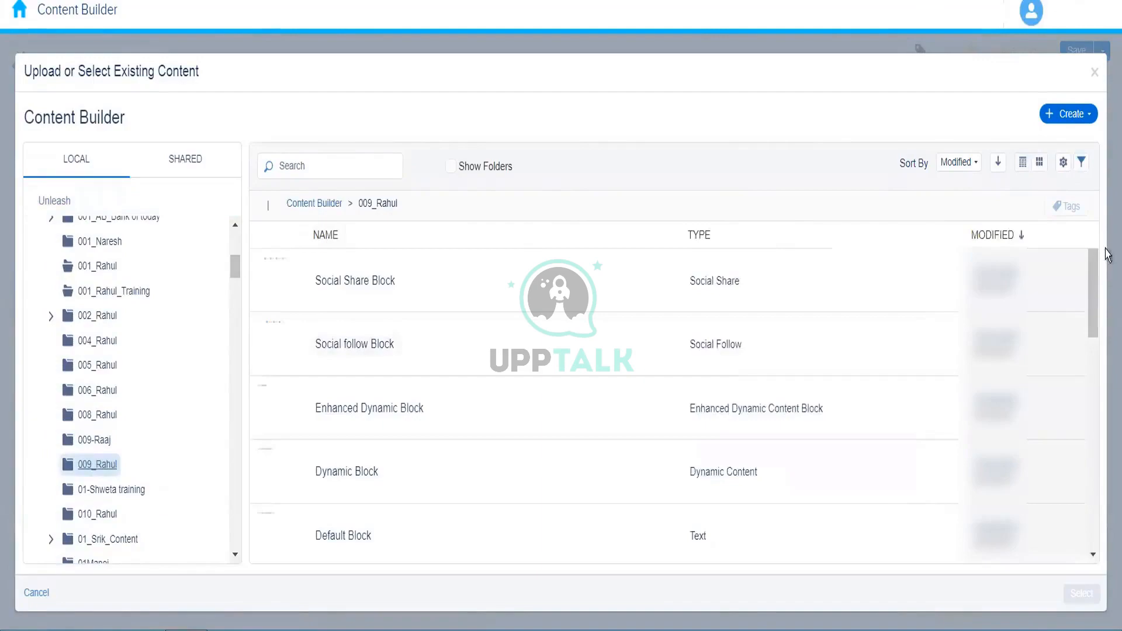
left_click_drag(1094, 283, 1095, 323)
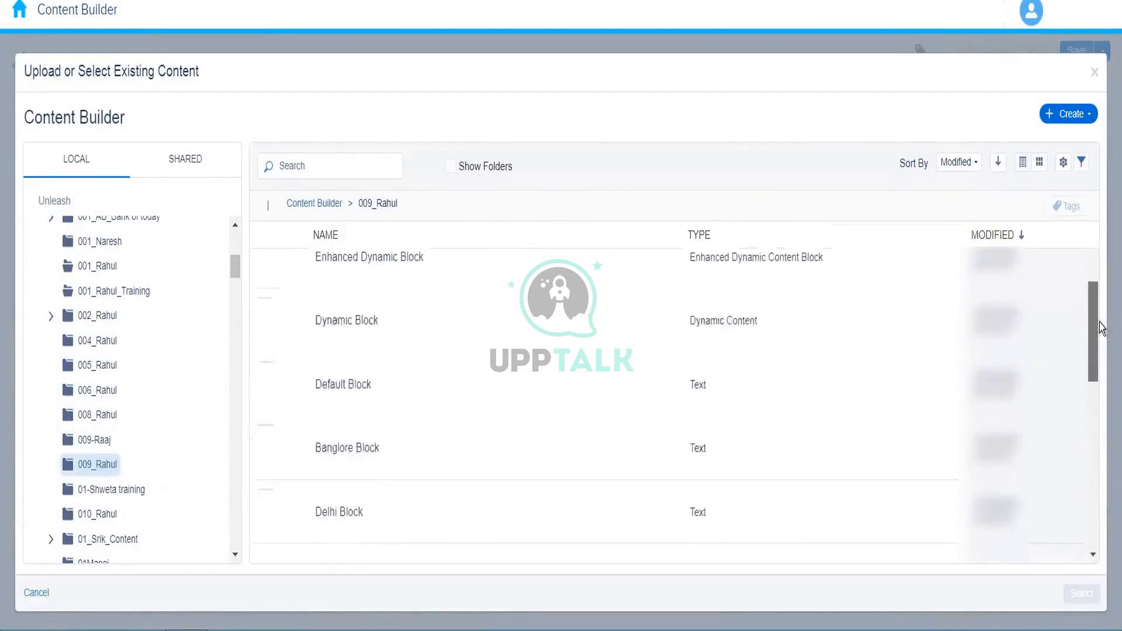
left_click(599, 524)
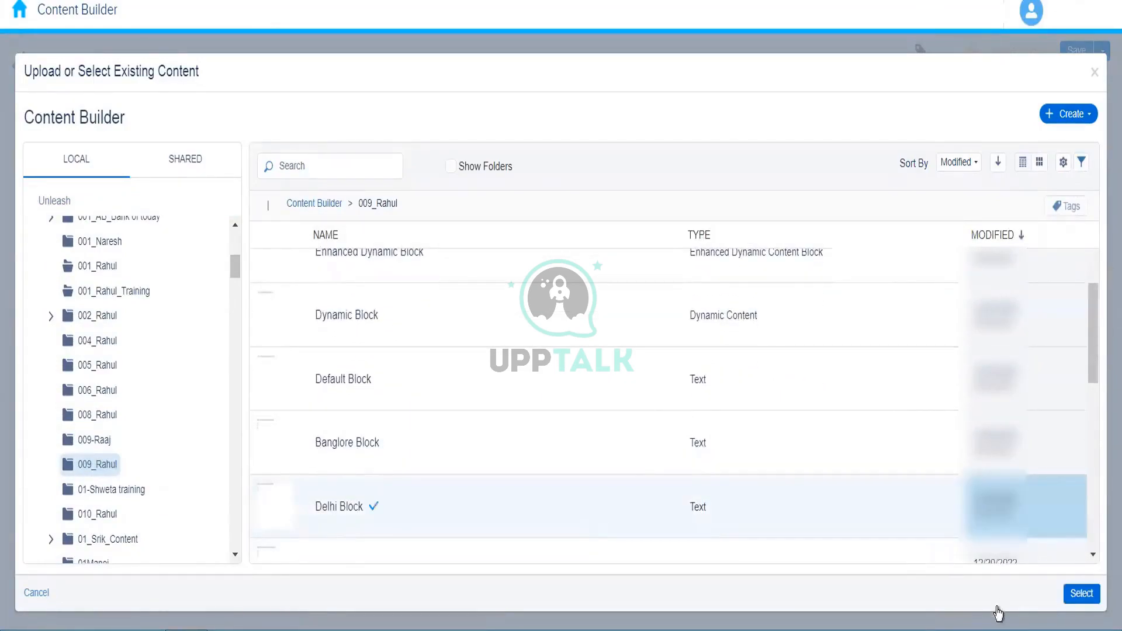
left_click(1082, 601)
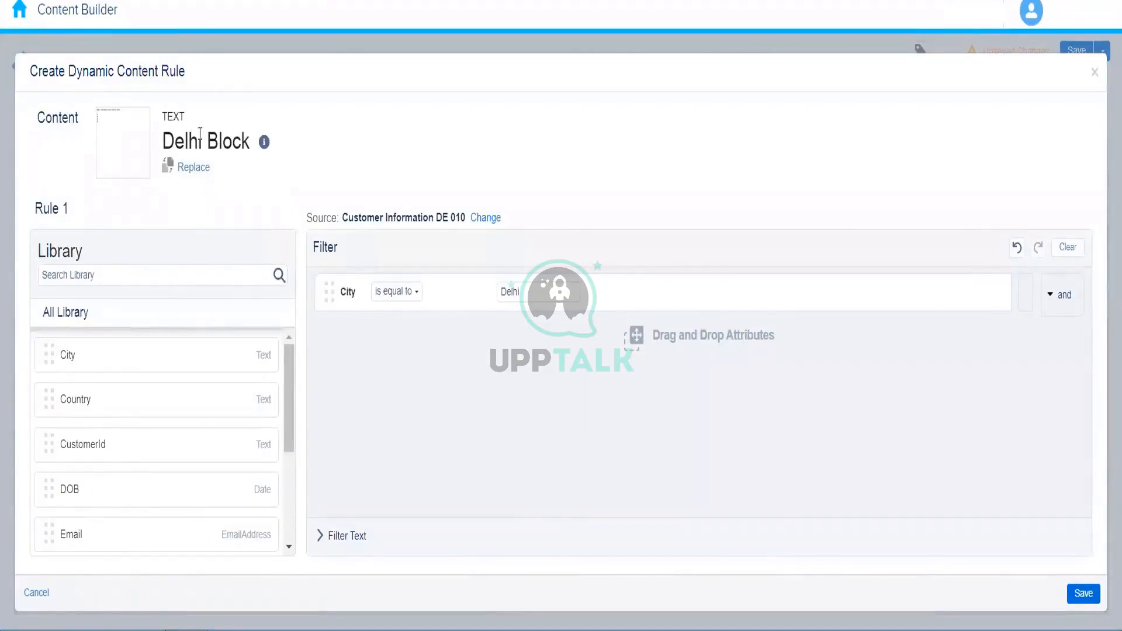
left_click(1083, 594)
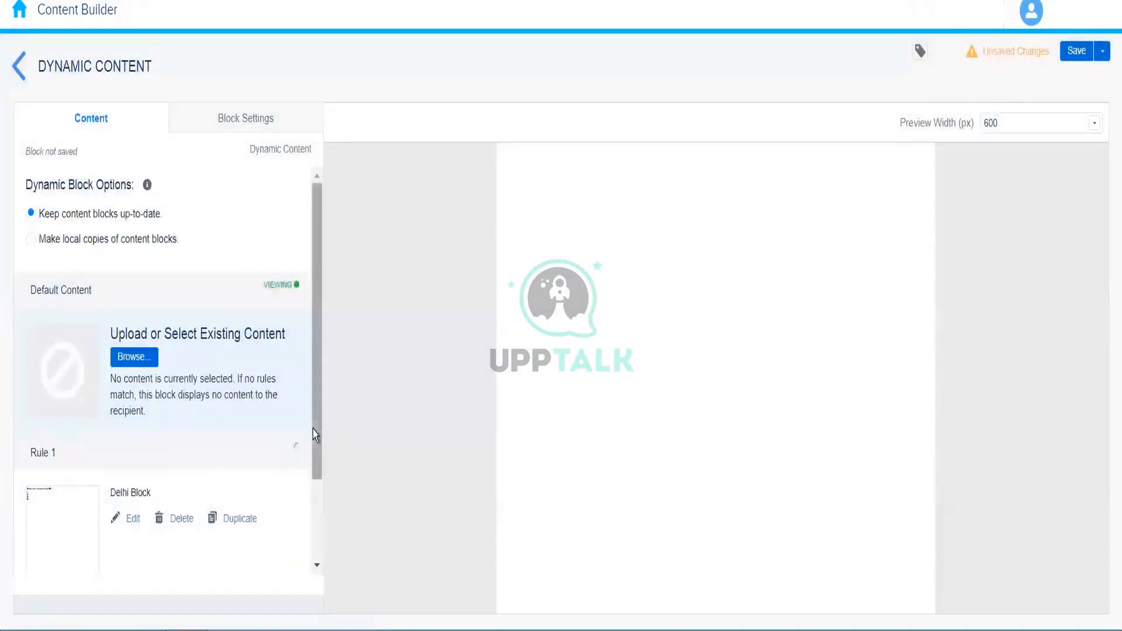
- Create Rule 2 with the filter condition City is equal to Hyderabad
left_click_drag(316, 435, 325, 609)
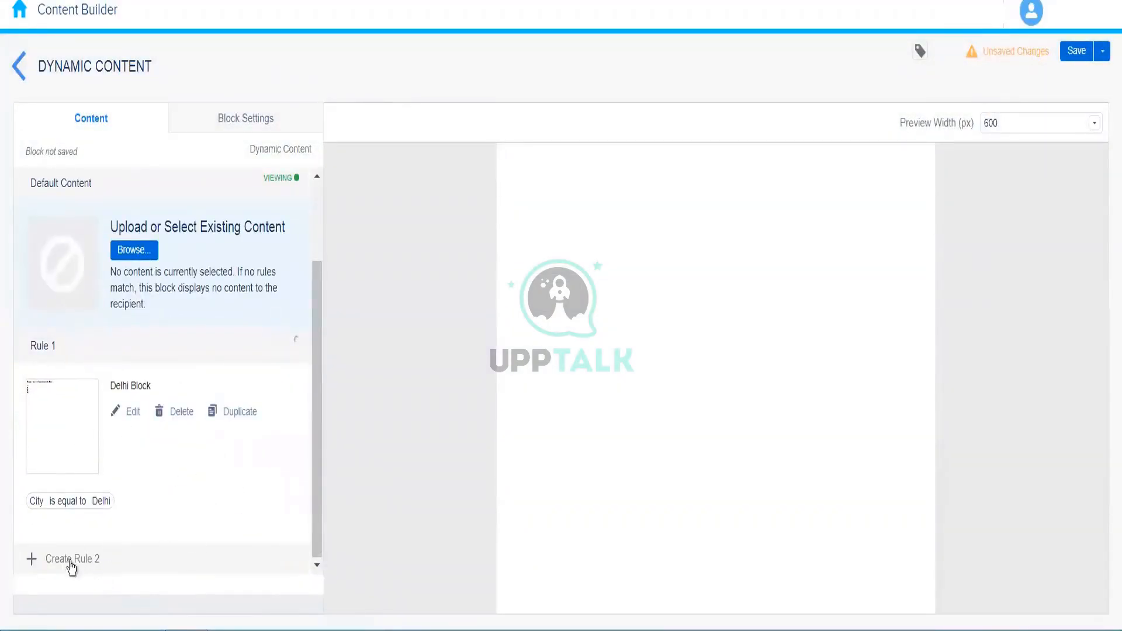
left_click(32, 560)
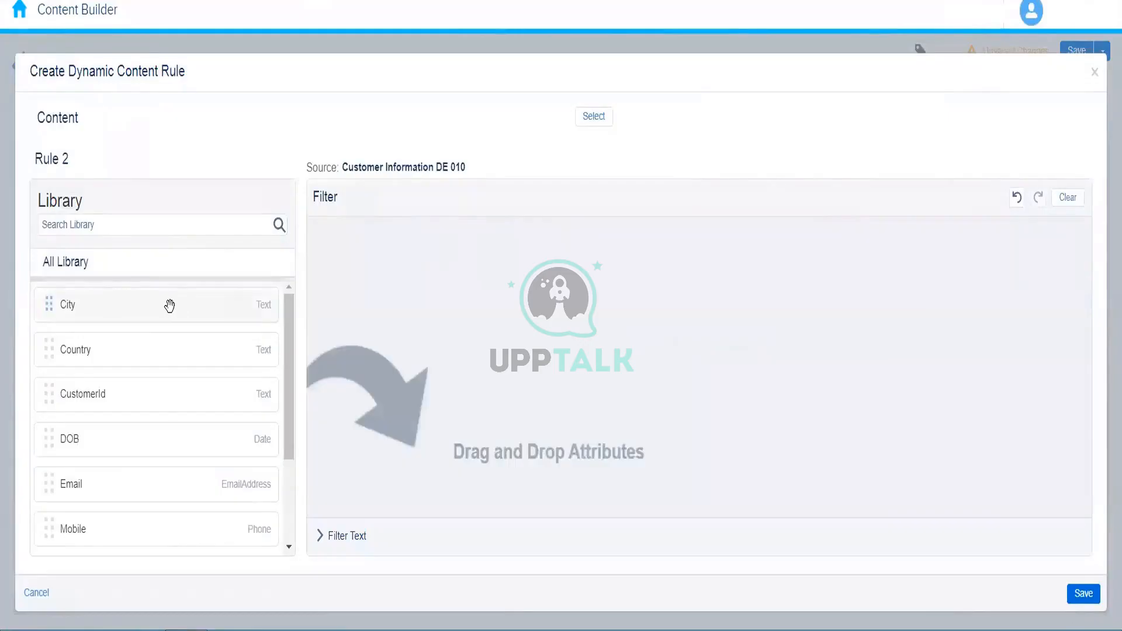
left_click_drag(170, 305, 546, 248)
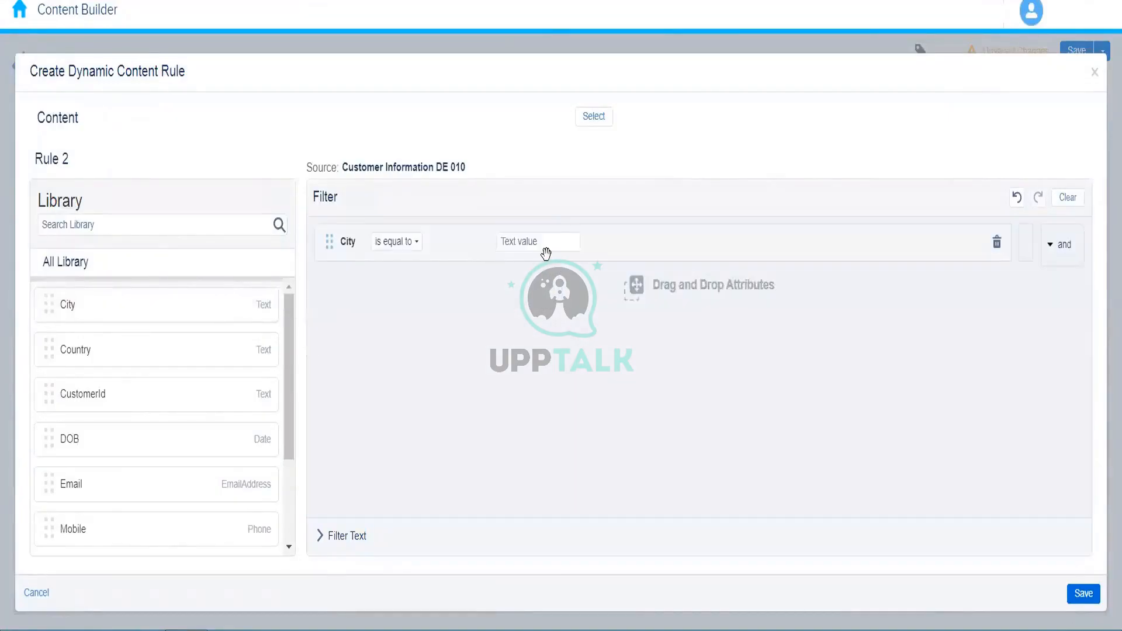
left_click(545, 245)
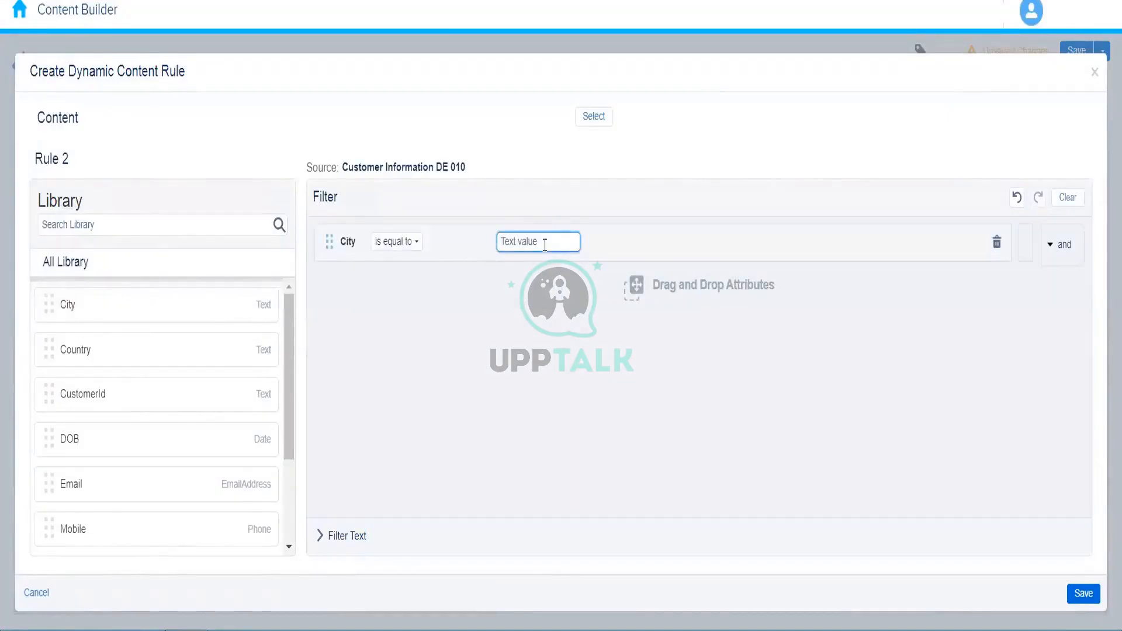
type("Hyderabad")
- Assign Hyderabad Block from the folder with the 009_ prefix as Rule 2's content and save the rule
left_click(599, 119)
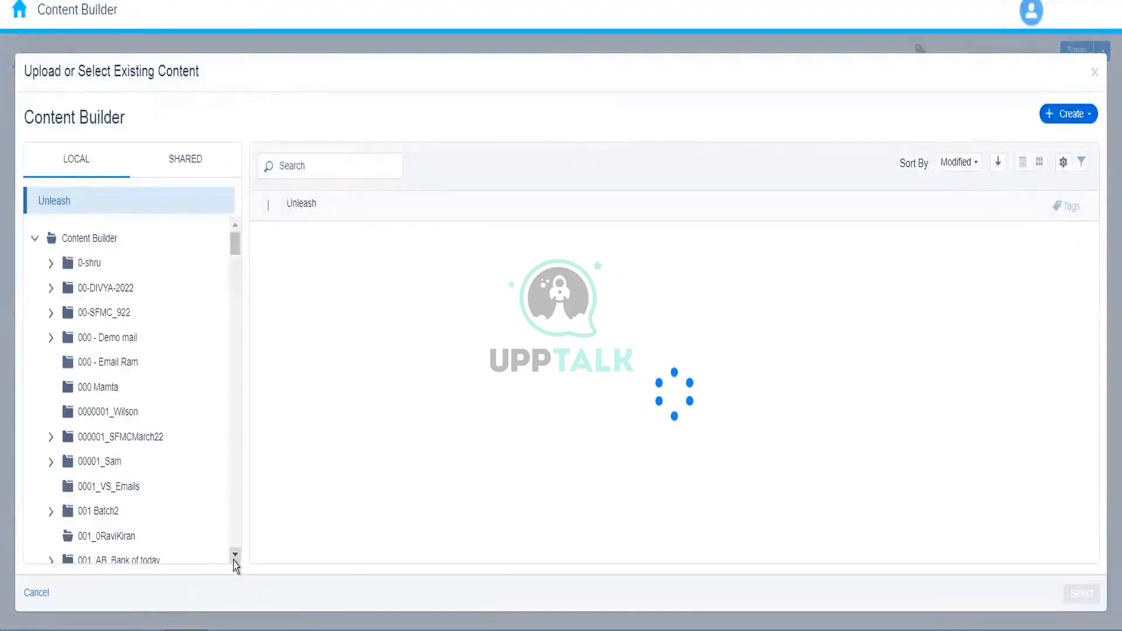
scroll(236, 558, "down", 5)
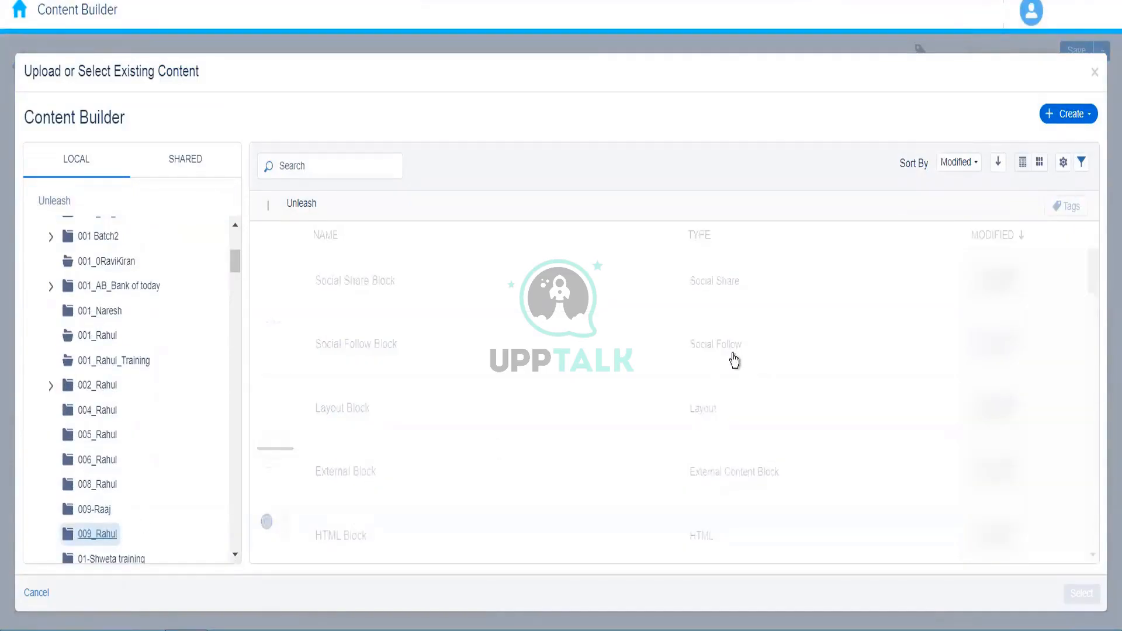
left_click_drag(1098, 283, 1103, 380)
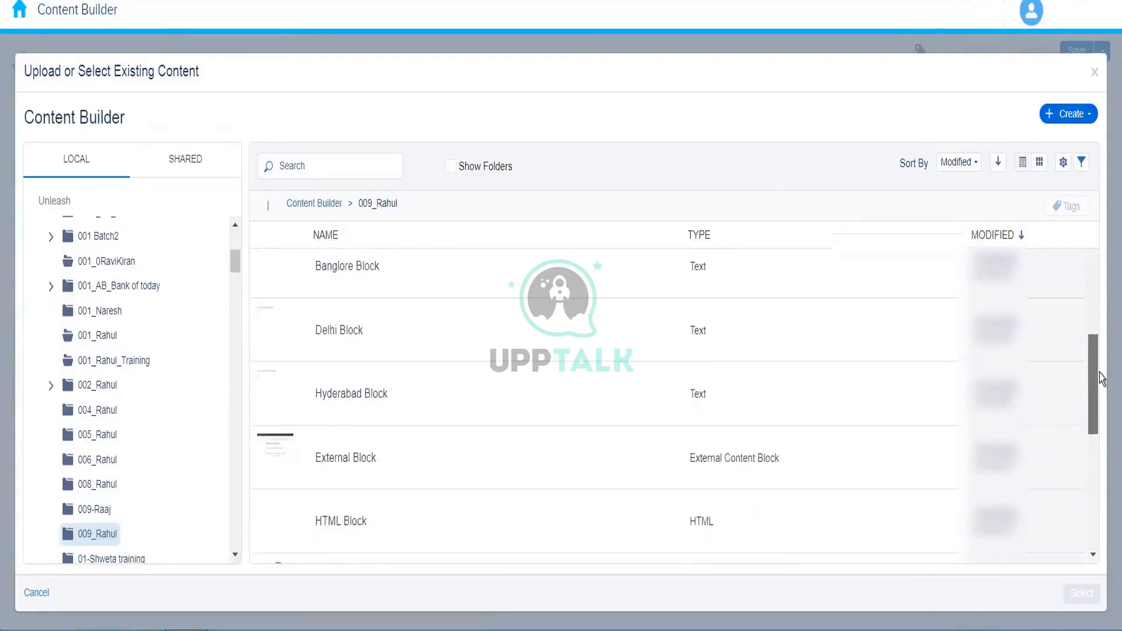
left_click(637, 411)
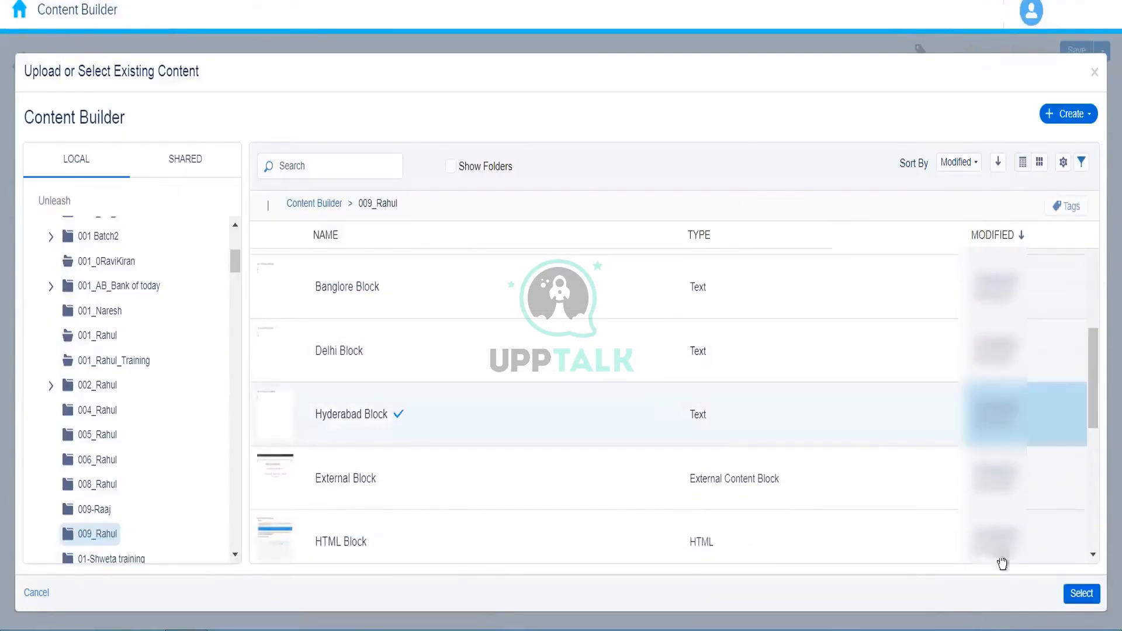
left_click(1081, 594)
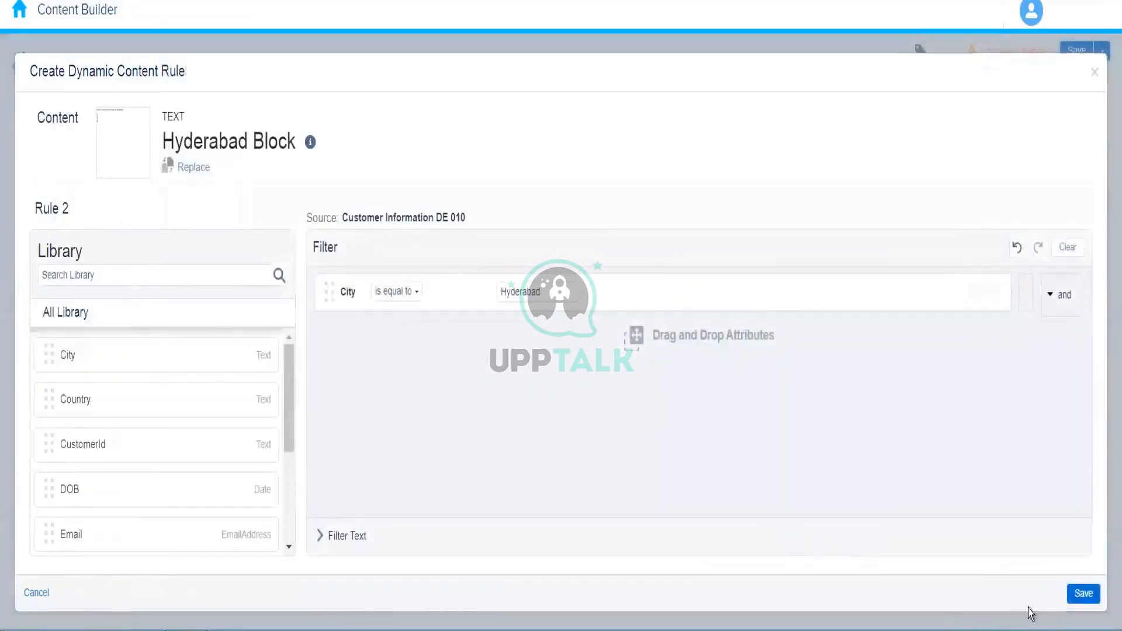
left_click(1084, 594)
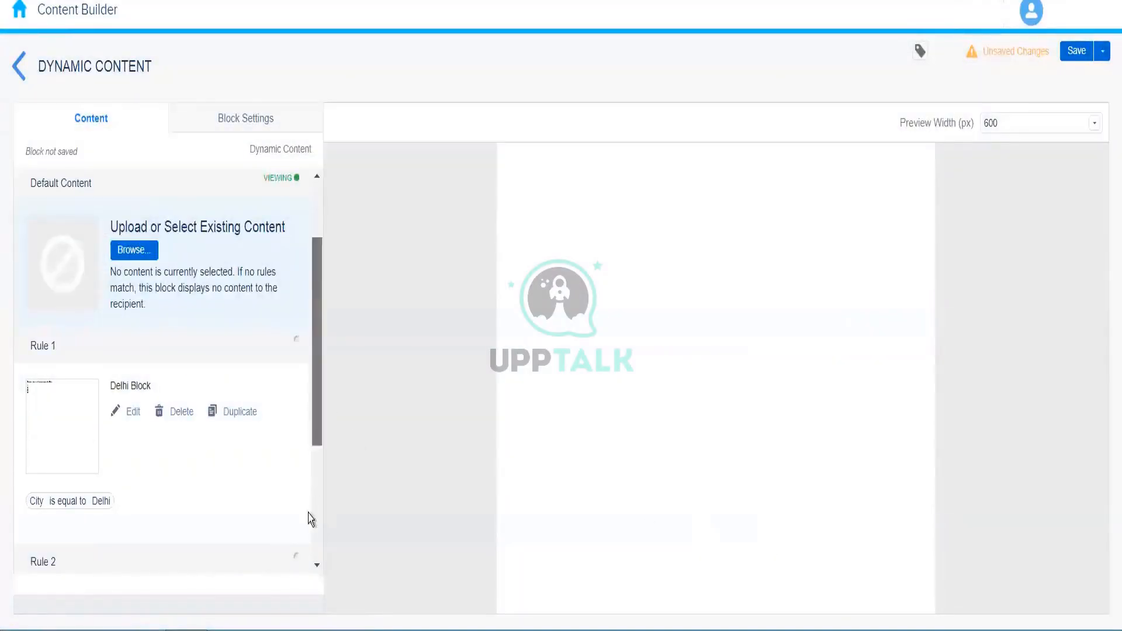
- Create Rule 3 and add a City is equal to condition to its filter
scroll(311, 519, "down", 4)
left_click(98, 561)
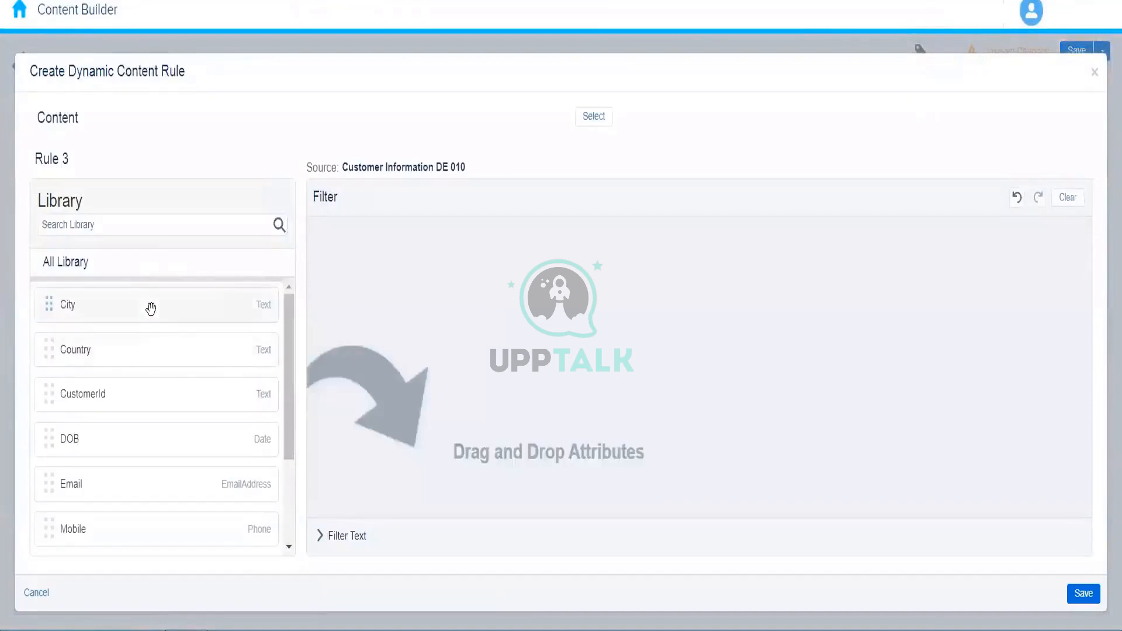
left_click_drag(319, 294, 459, 293)
left_click_drag(600, 245, 601, 244)
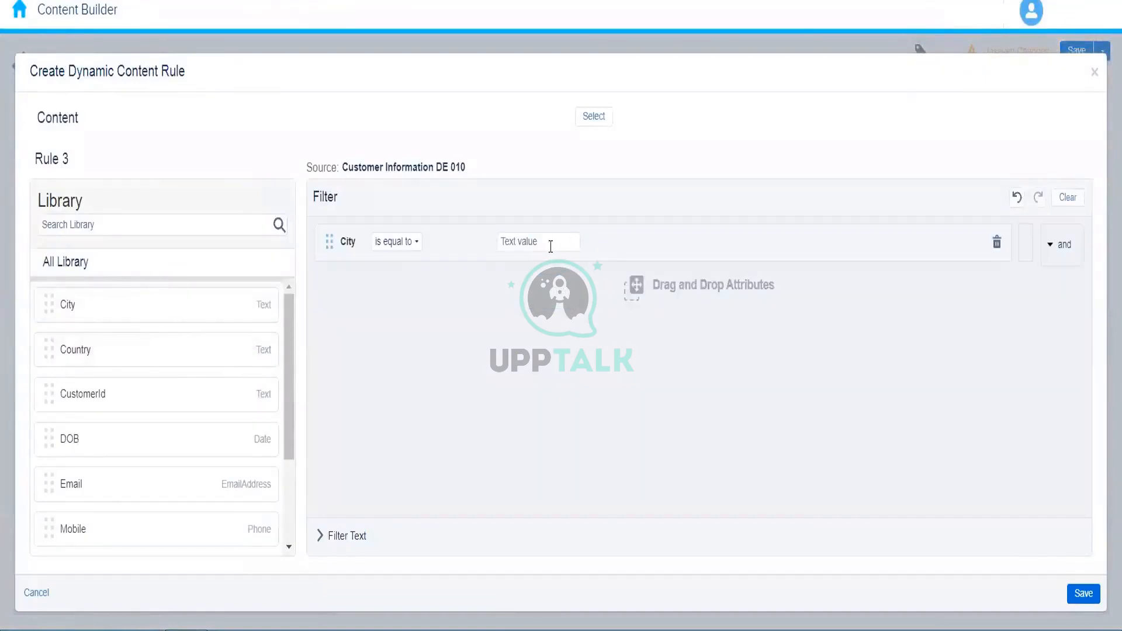
left_click(546, 246)
- Complete Rule 3 with City is equal to Banglore and Banglore Block from the folder with the 009_ prefix as its content, and save it
left_click(594, 121)
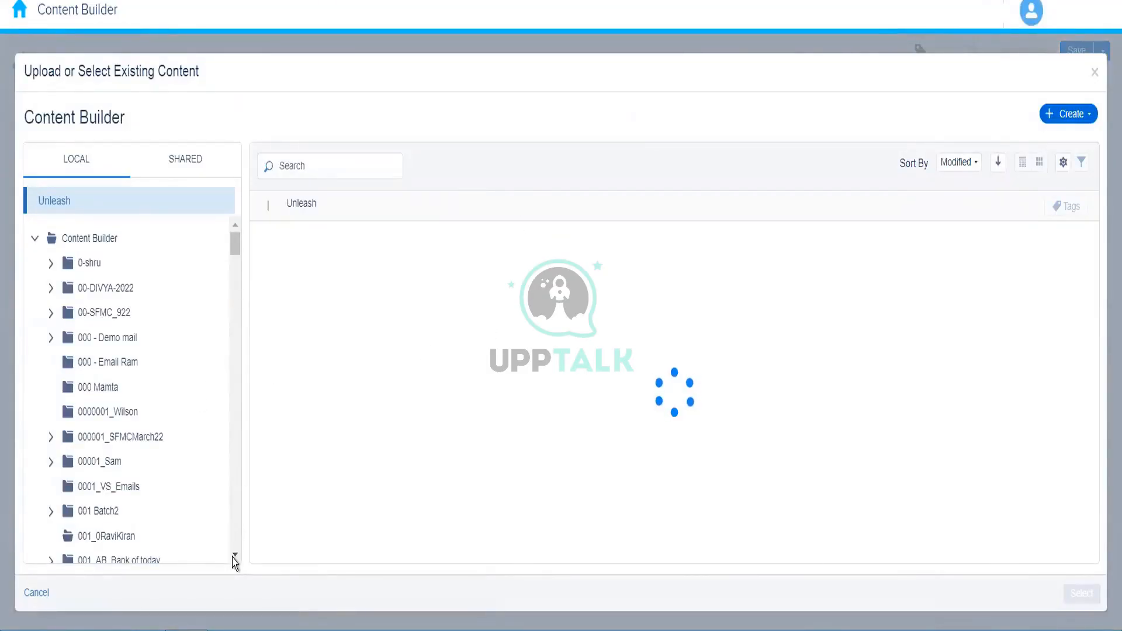
scroll(234, 558, "down", 2)
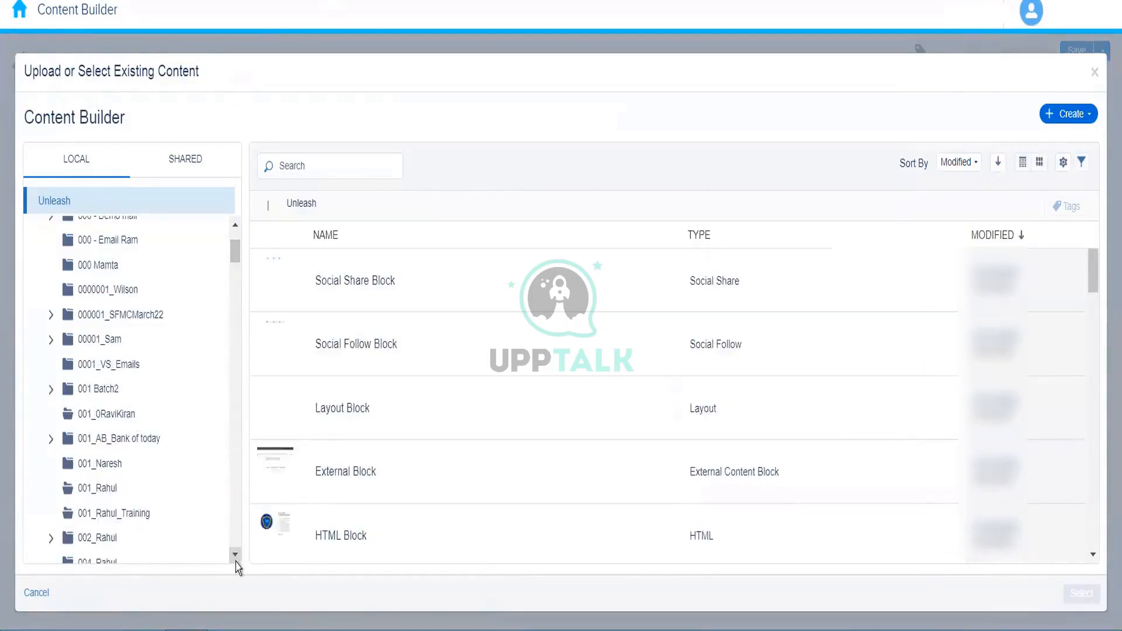
scroll(237, 561, "down", 3)
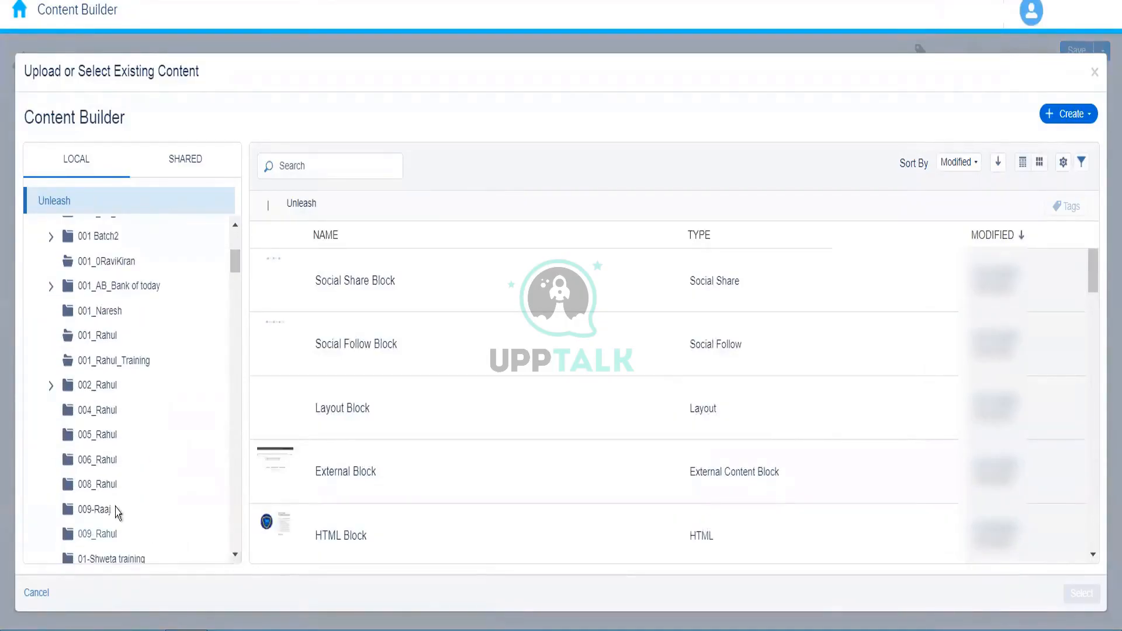
left_click(103, 534)
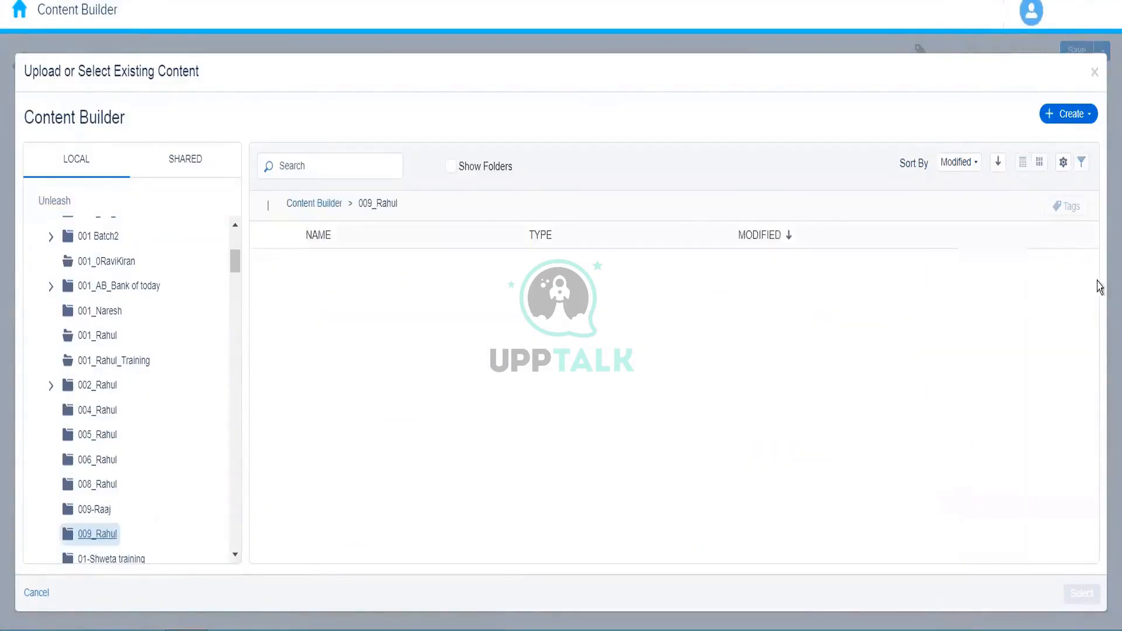
scroll(1102, 403, "down", 5)
scroll(1105, 409, "down", 5)
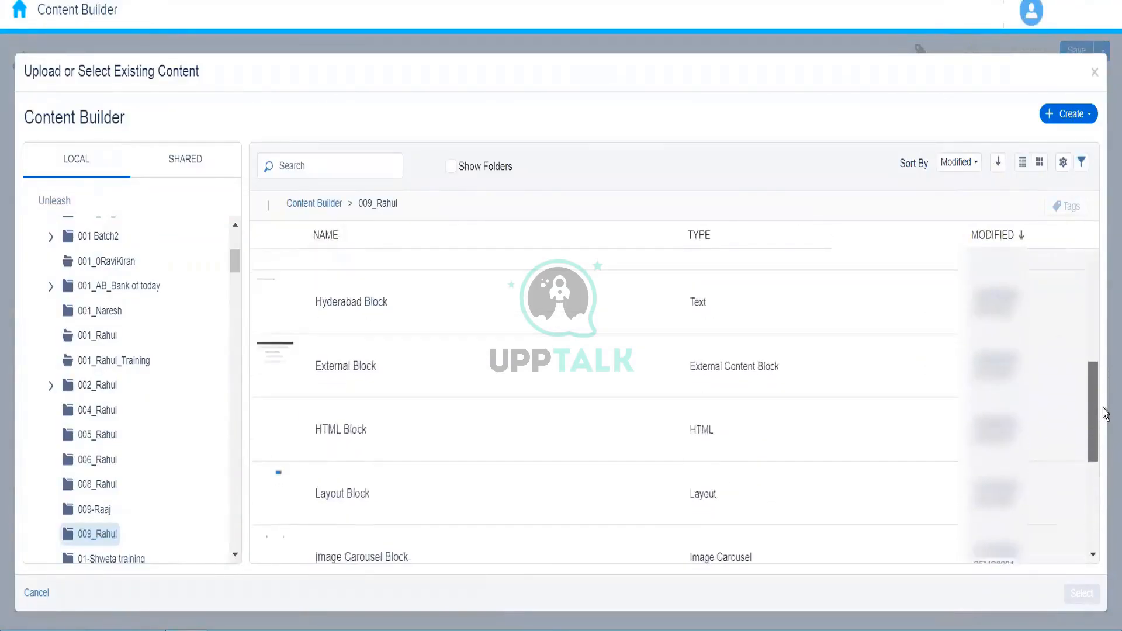
left_click_drag(1102, 482, 1095, 371)
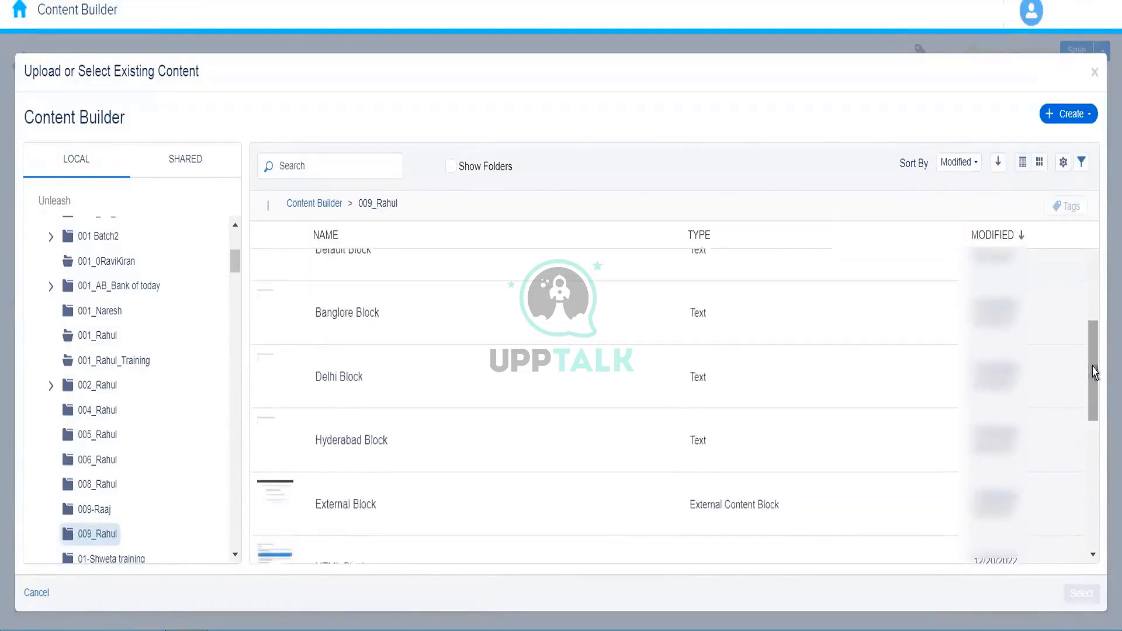
left_click(619, 307)
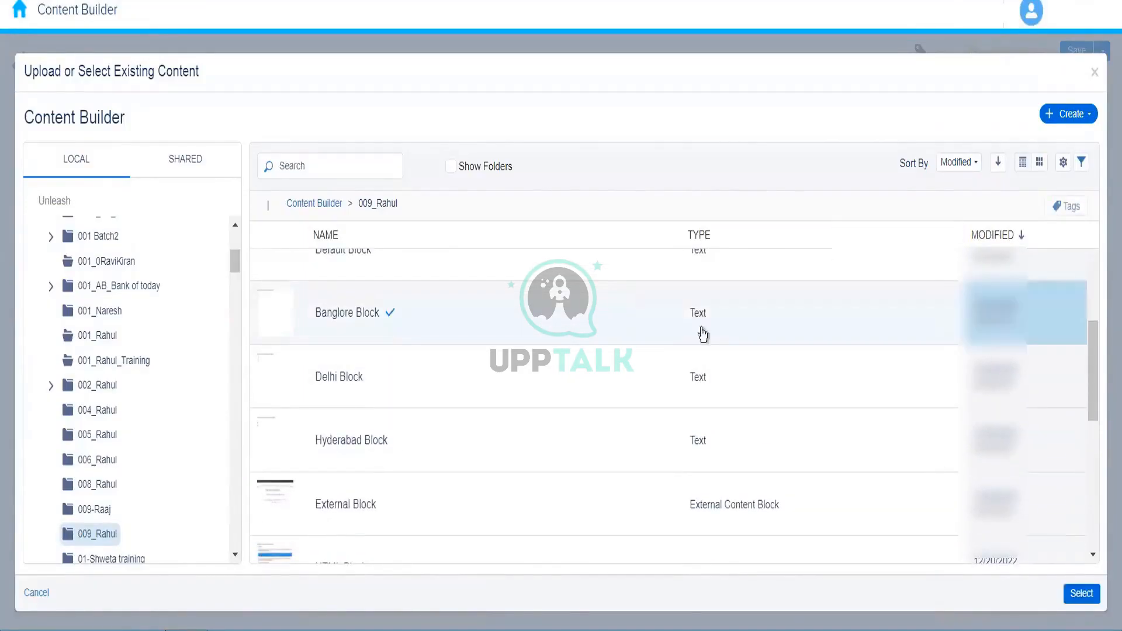
left_click(1070, 600)
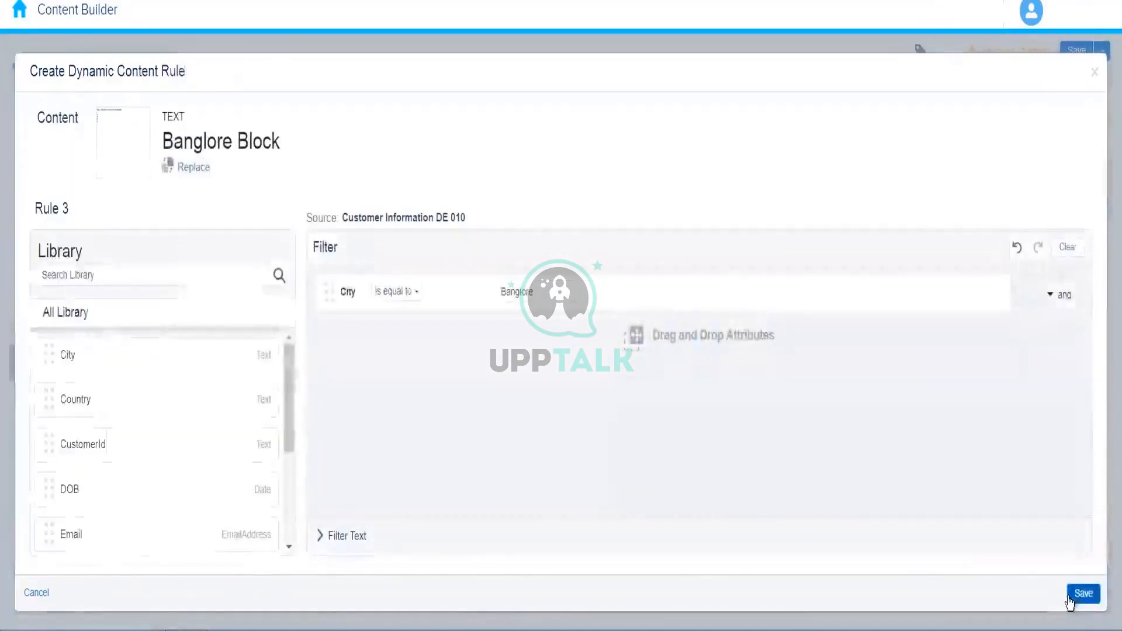
left_click(1069, 601)
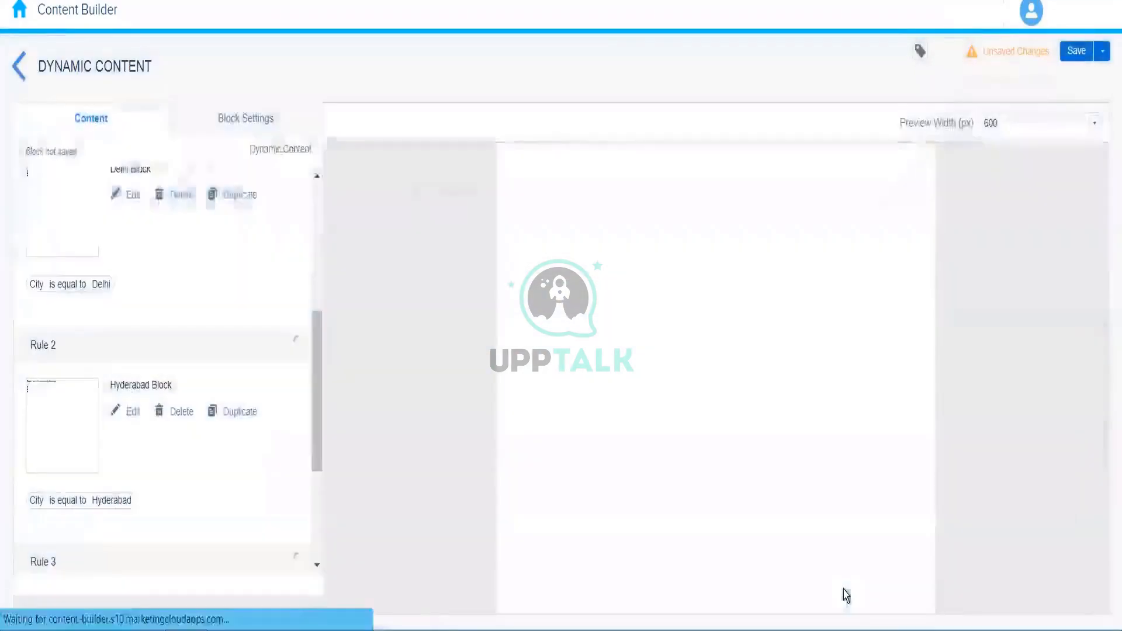
- Set the dynamic content's default content to Default Block from the folder with the 009_ prefix
left_click_drag(316, 431, 328, 577)
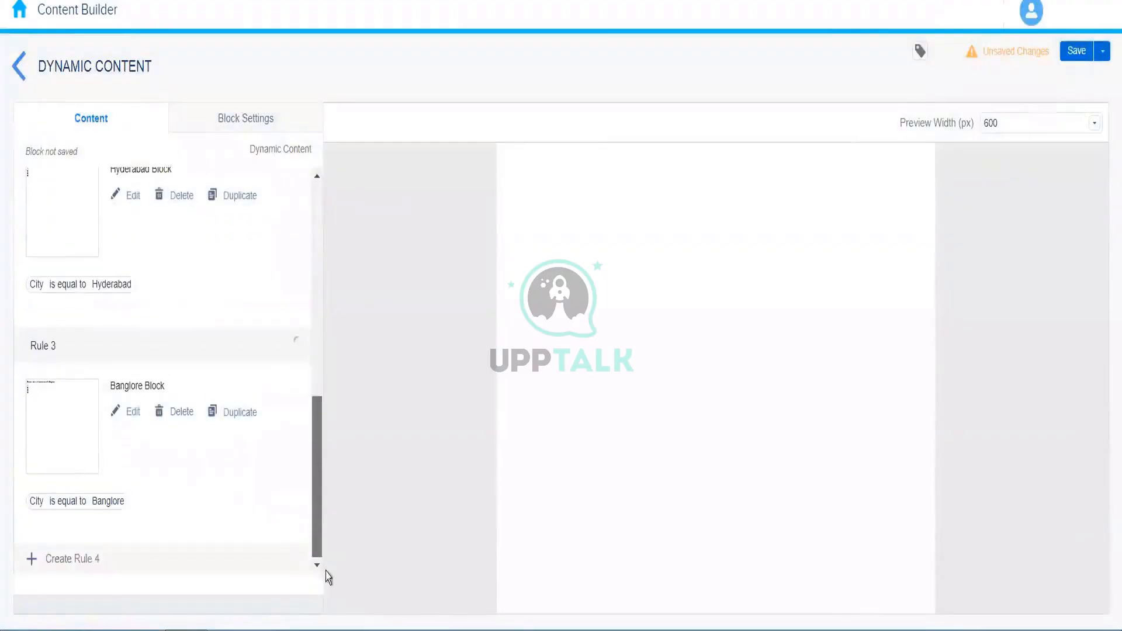
mouse_move(326, 414)
left_mouse_down()
mouse_move(318, 281)
mouse_move(320, 397)
left_mouse_up()
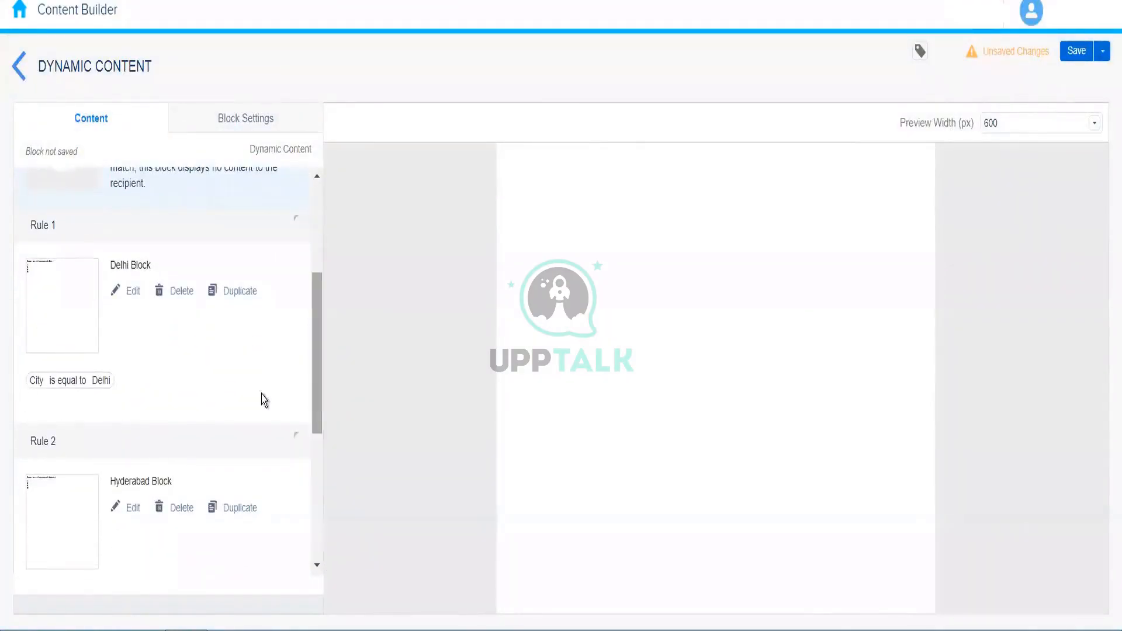
left_click_drag(315, 374, 318, 275)
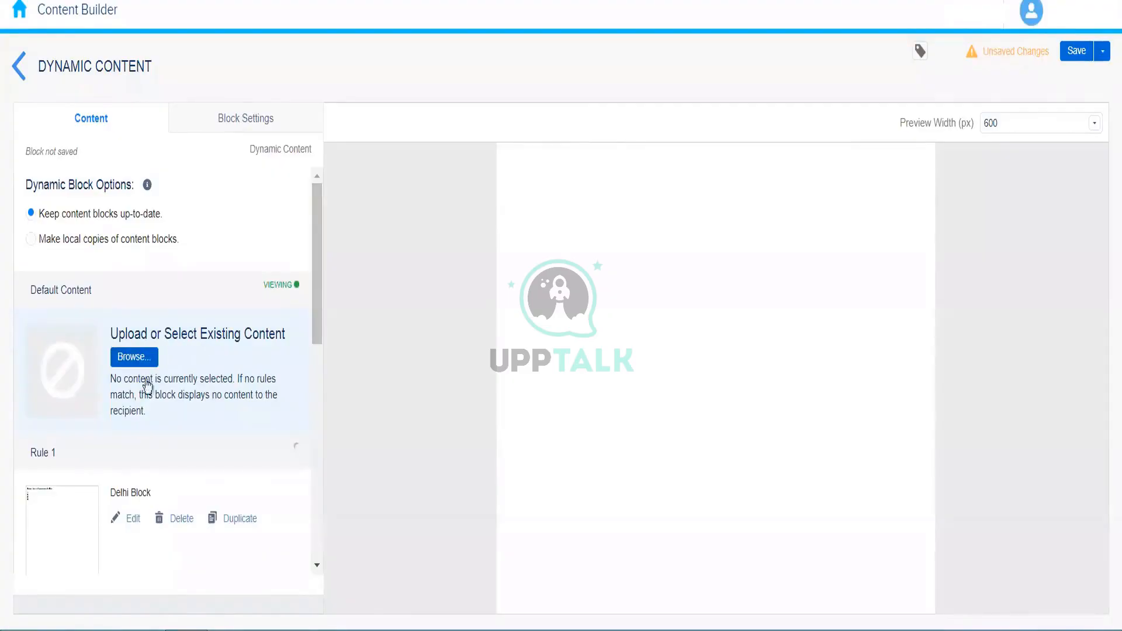
left_click(151, 358)
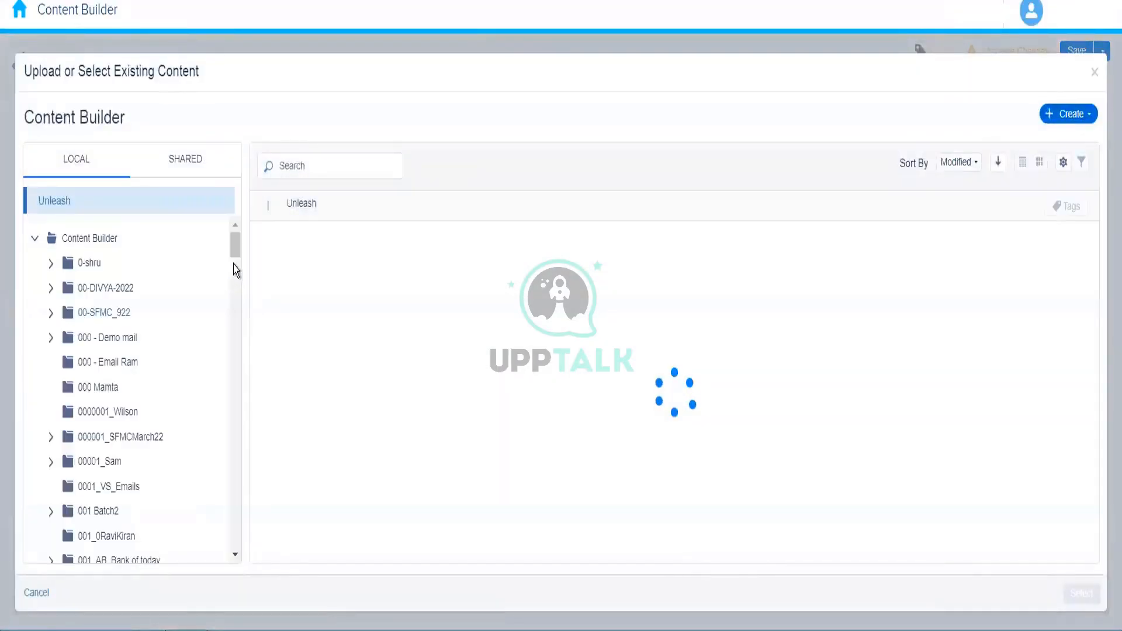
scroll(236, 265, "down", 3)
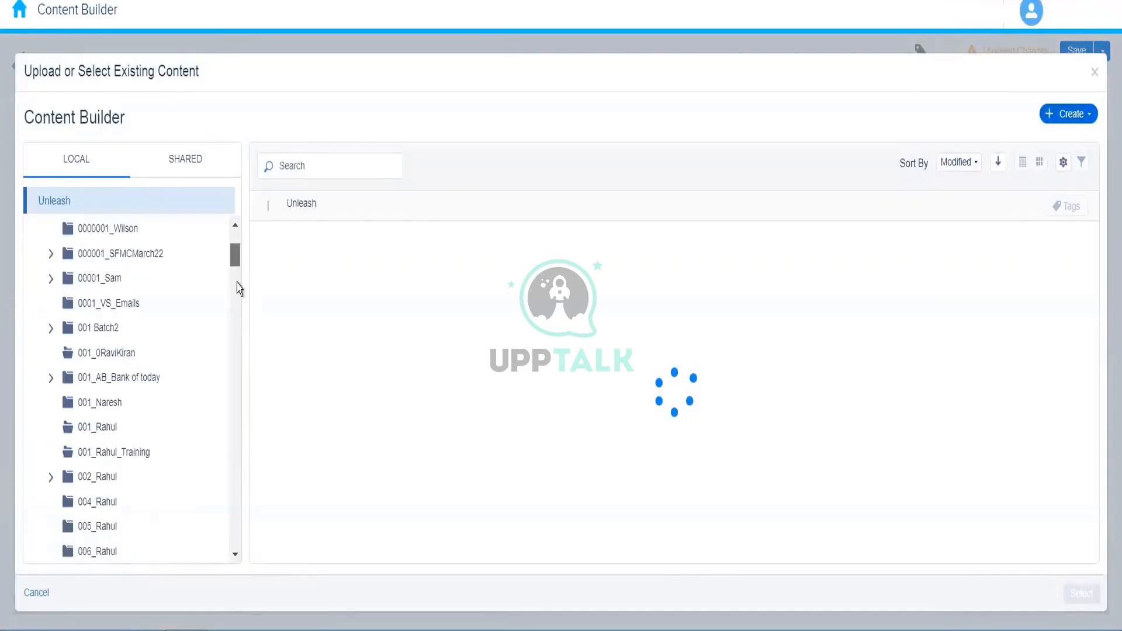
scroll(240, 292, "down", 5)
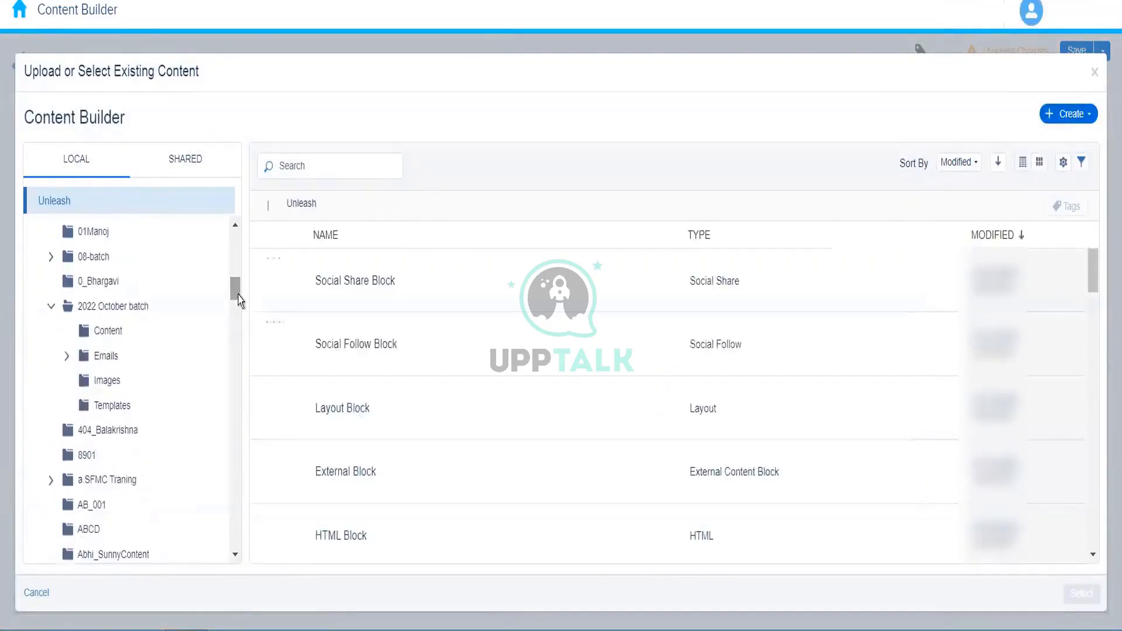
left_click_drag(238, 299, 235, 221)
left_click_drag(234, 264, 235, 290)
left_click(104, 414)
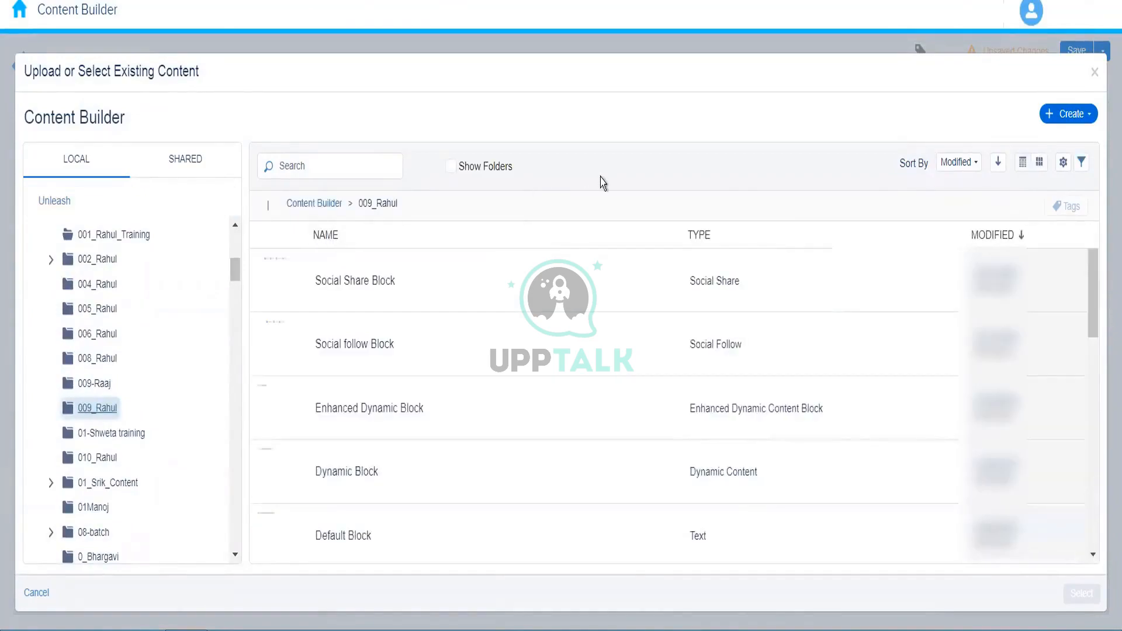
left_click(498, 539)
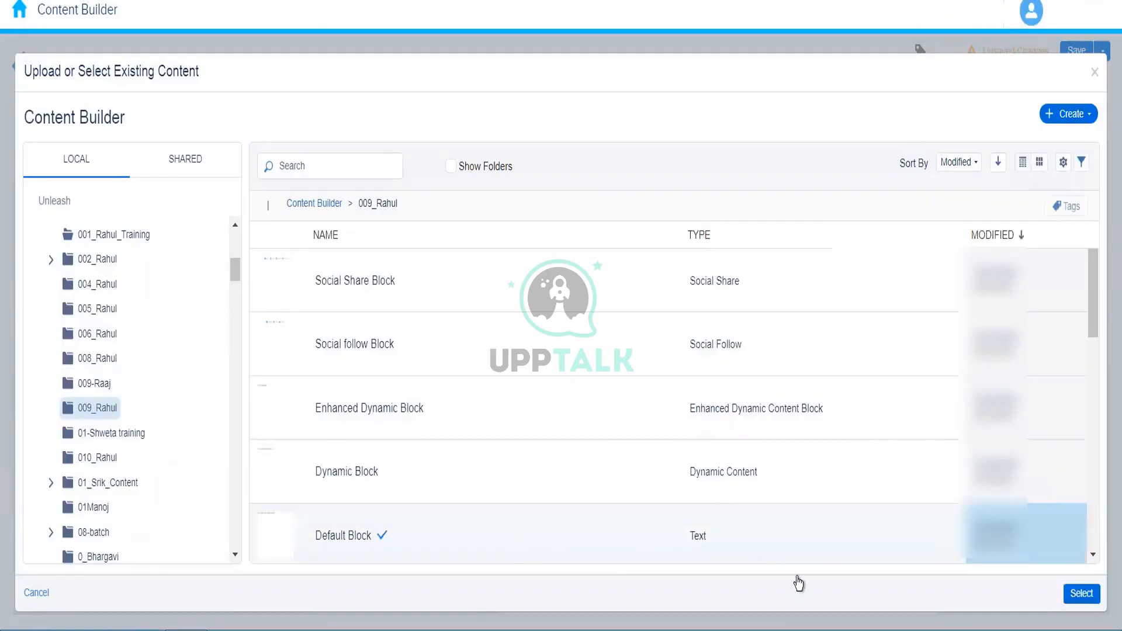
left_click(1082, 595)
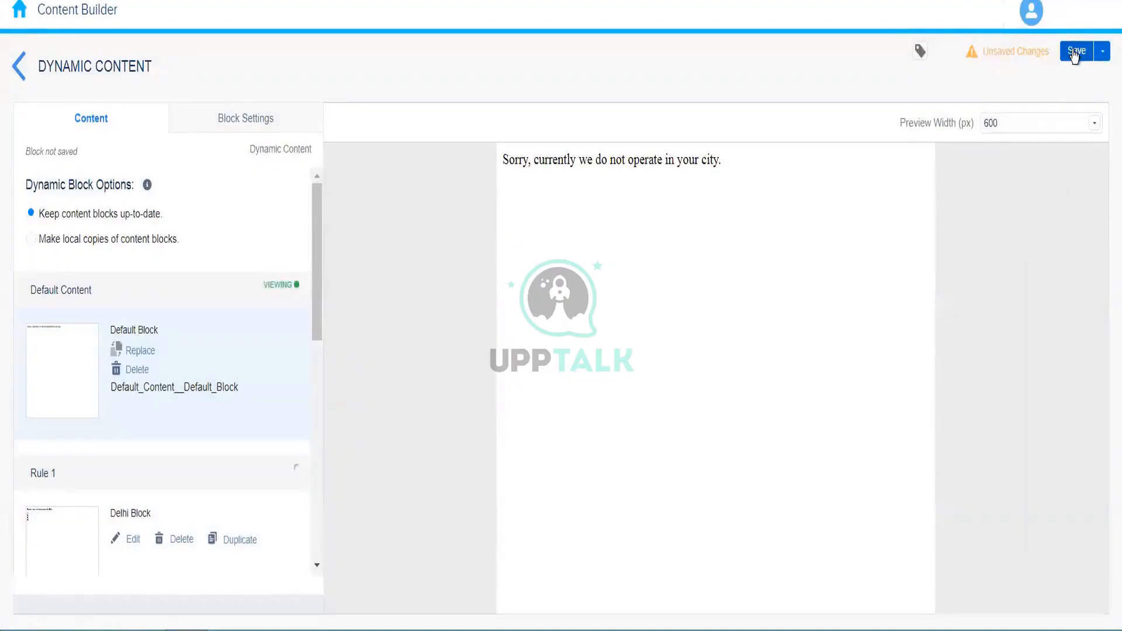
- Save the dynamic content under the name Dynamic Block and return to the content list
left_click(1076, 51)
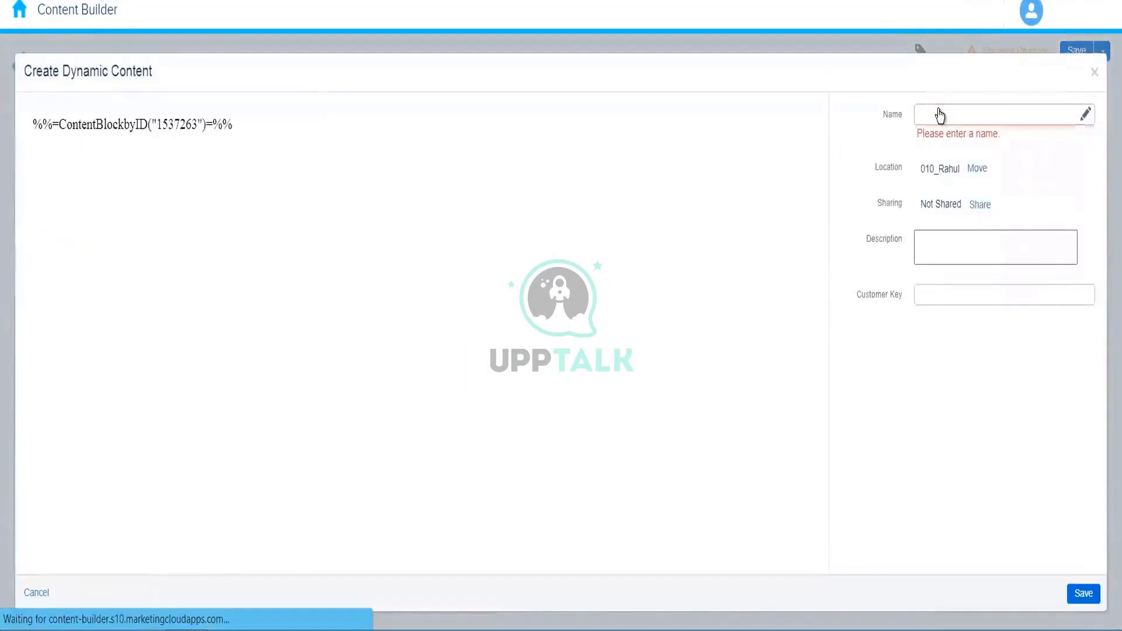
left_click(939, 113)
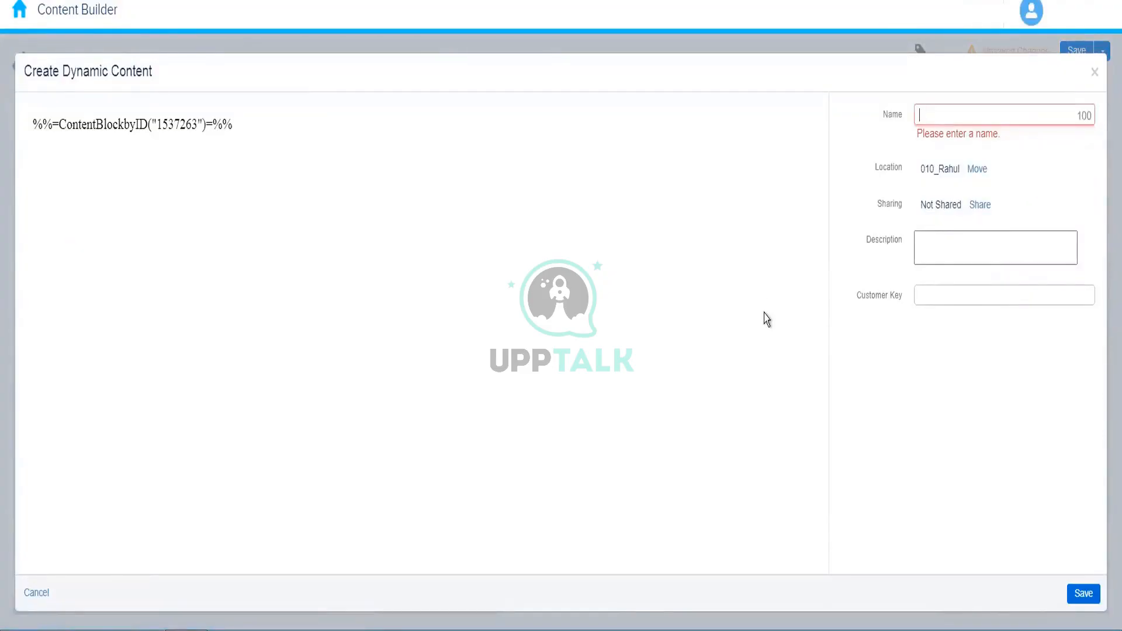
type("Dynamic Block")
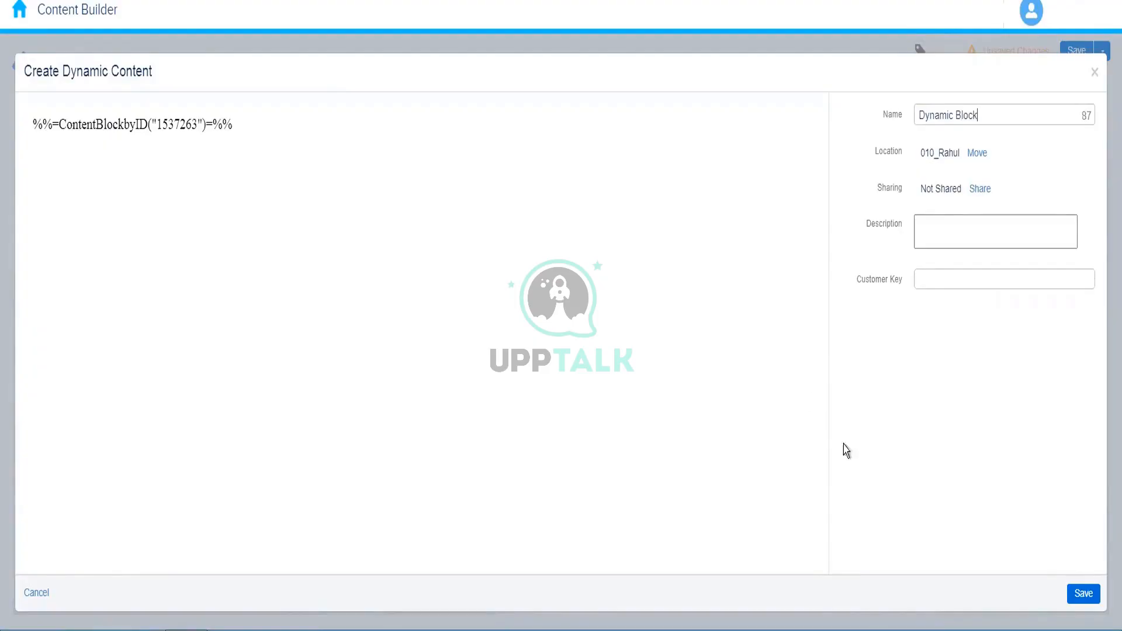
left_click(1083, 594)
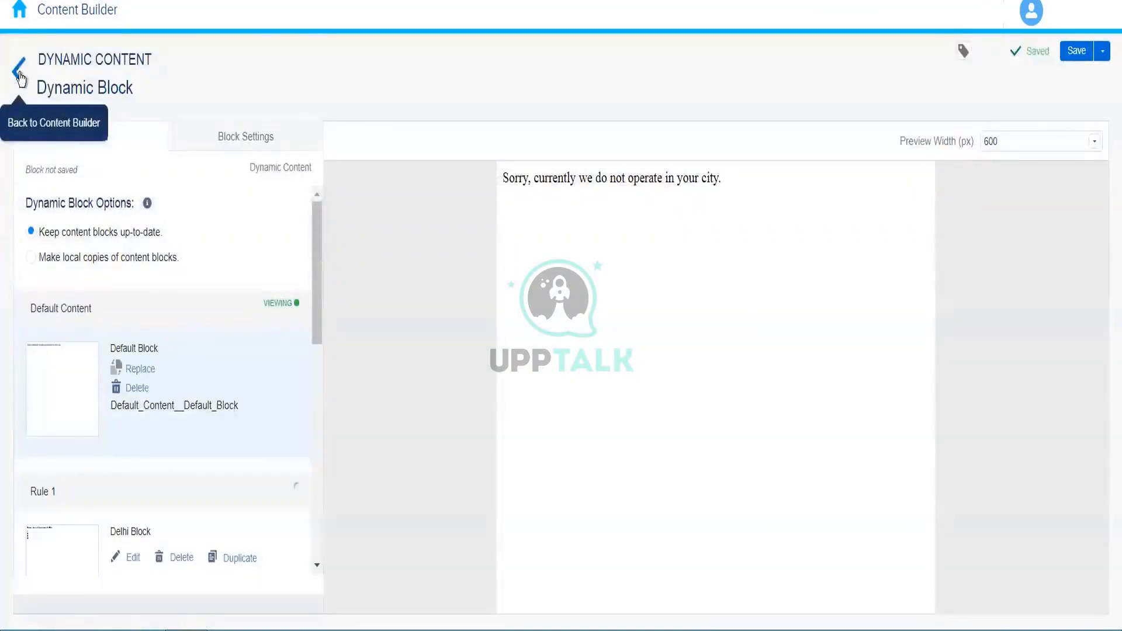
left_click(21, 79)
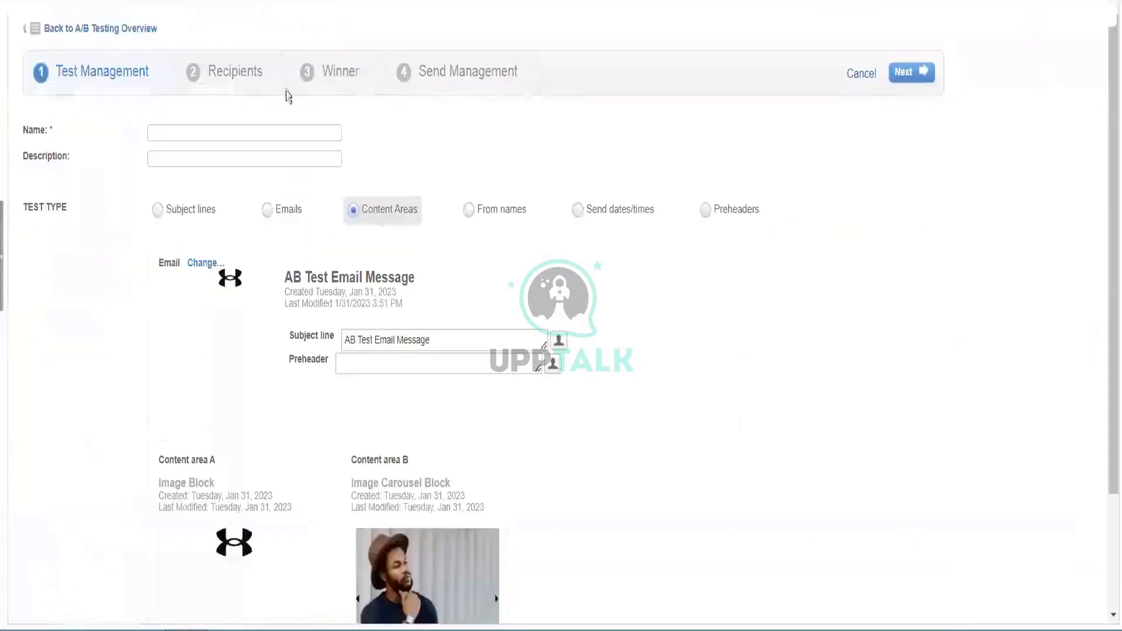
- Switch to Email Studio and open the training folder with the 001_ prefix under Data Extensions
left_click(230, 1)
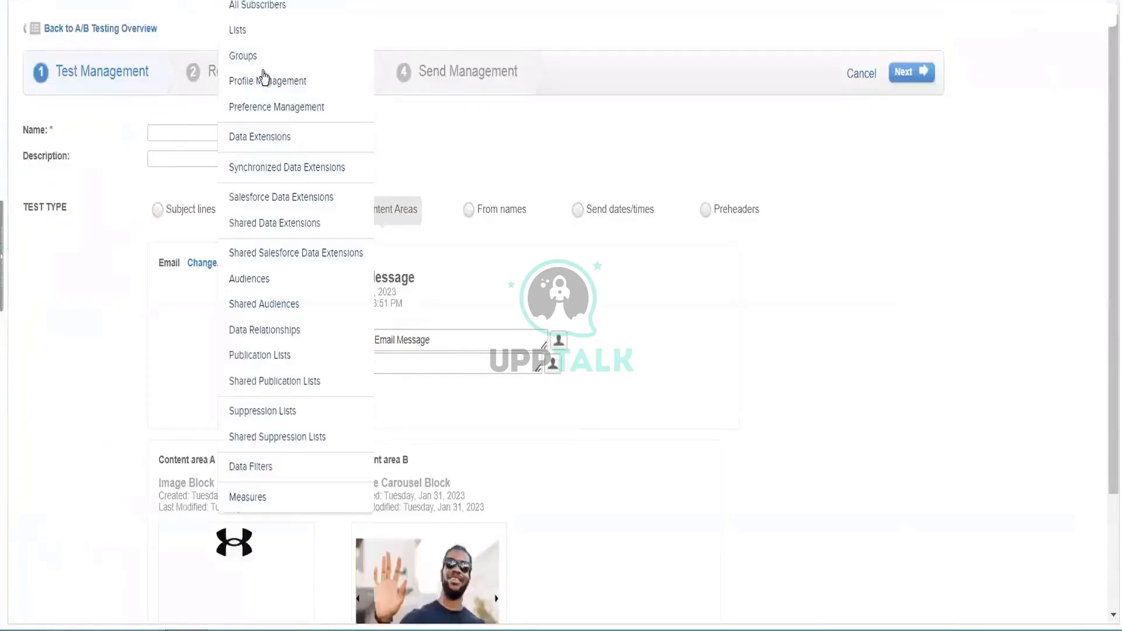
left_click(267, 141)
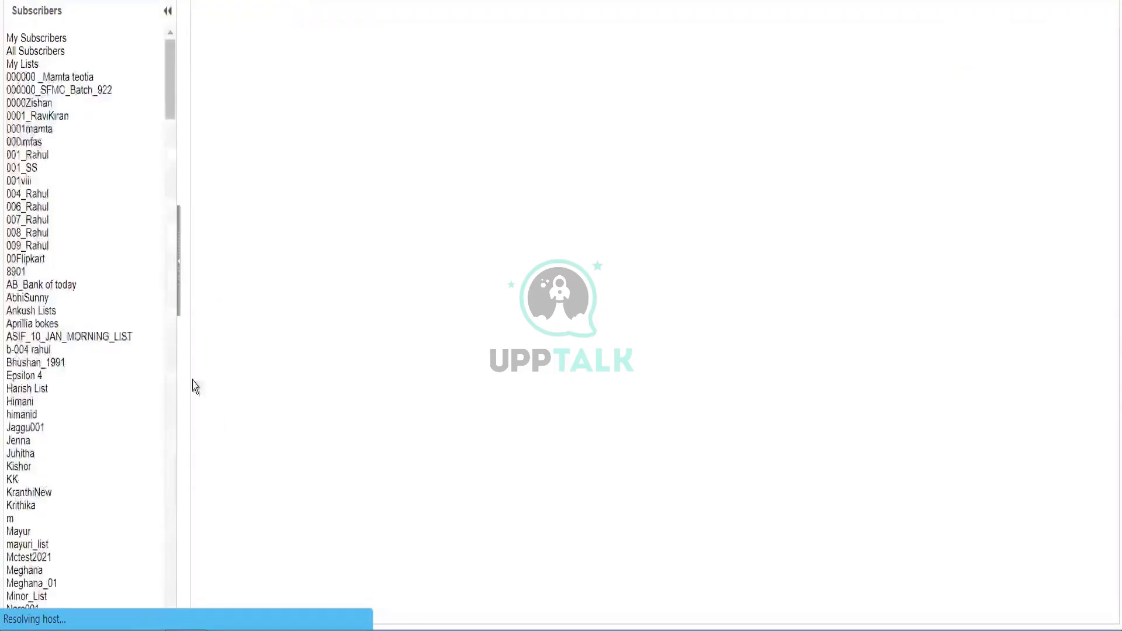
mouse_move(169, 72)
left_mouse_down()
mouse_move(173, 157)
mouse_move(171, 62)
left_mouse_up()
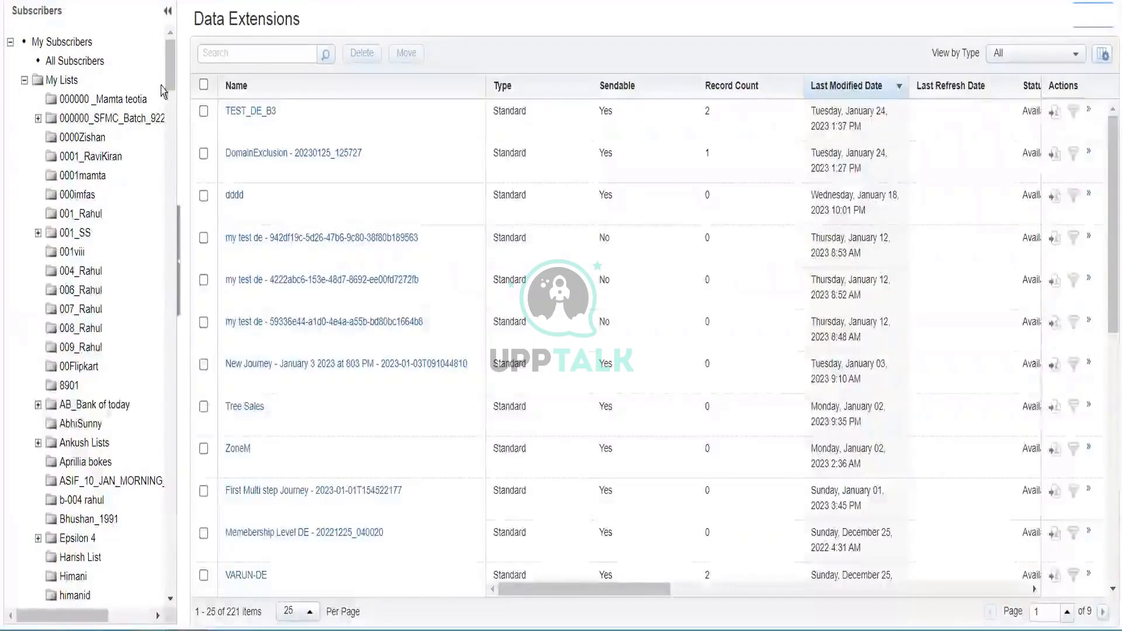
left_click_drag(163, 91, 179, 245)
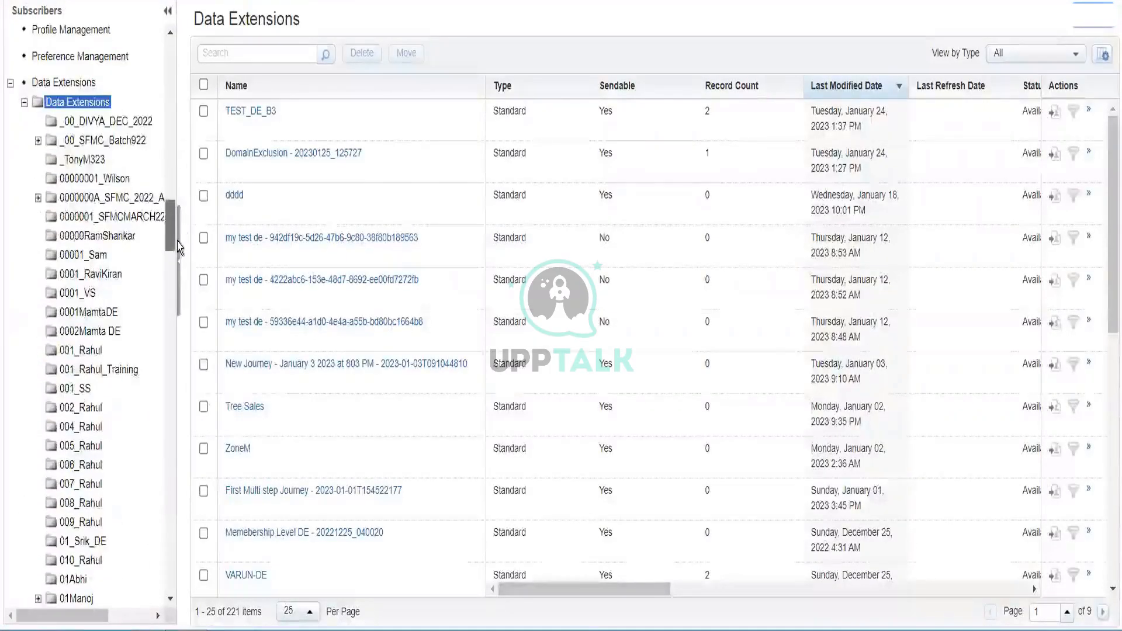
left_click(100, 369)
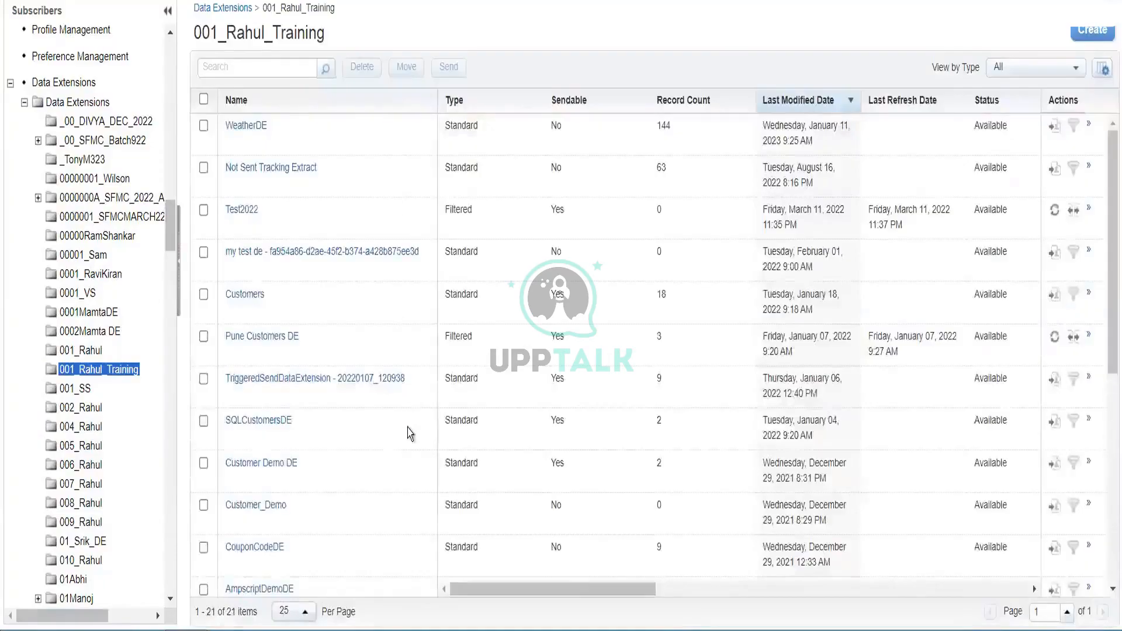
- Open the Customers data extension and examine the City values in its records
left_click(253, 301)
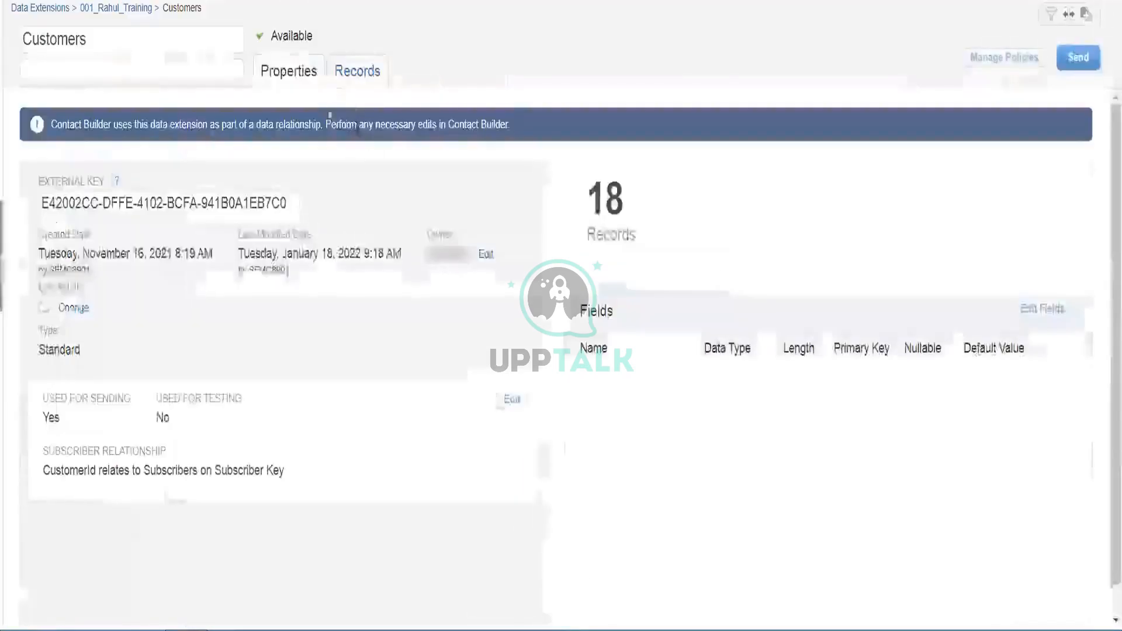
left_click(331, 76)
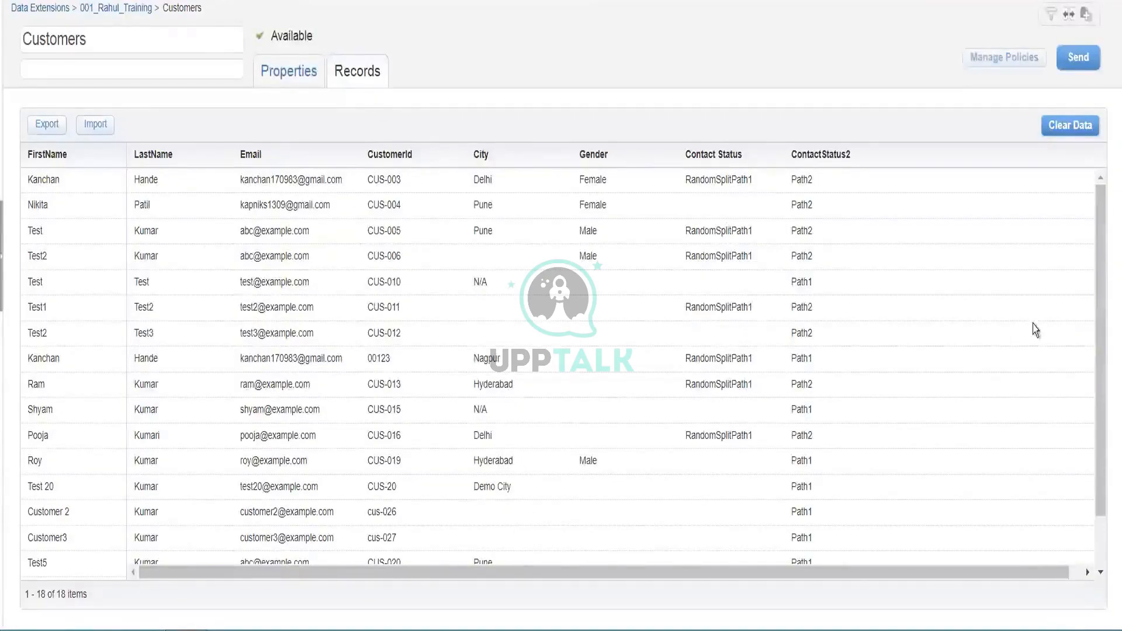
left_click_drag(1102, 393, 1105, 251)
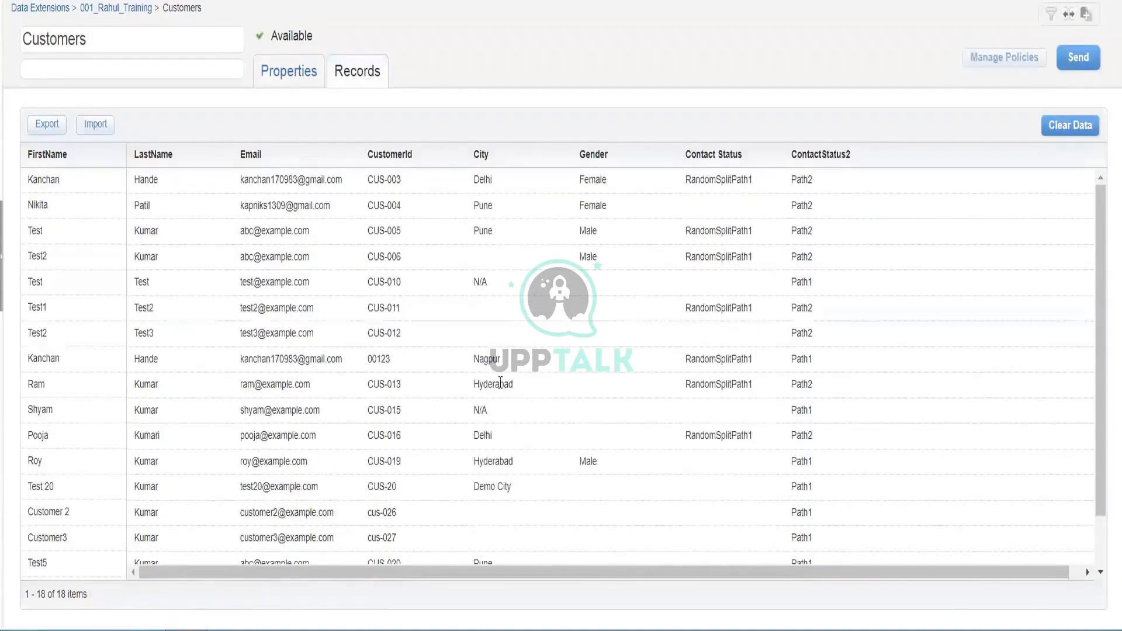
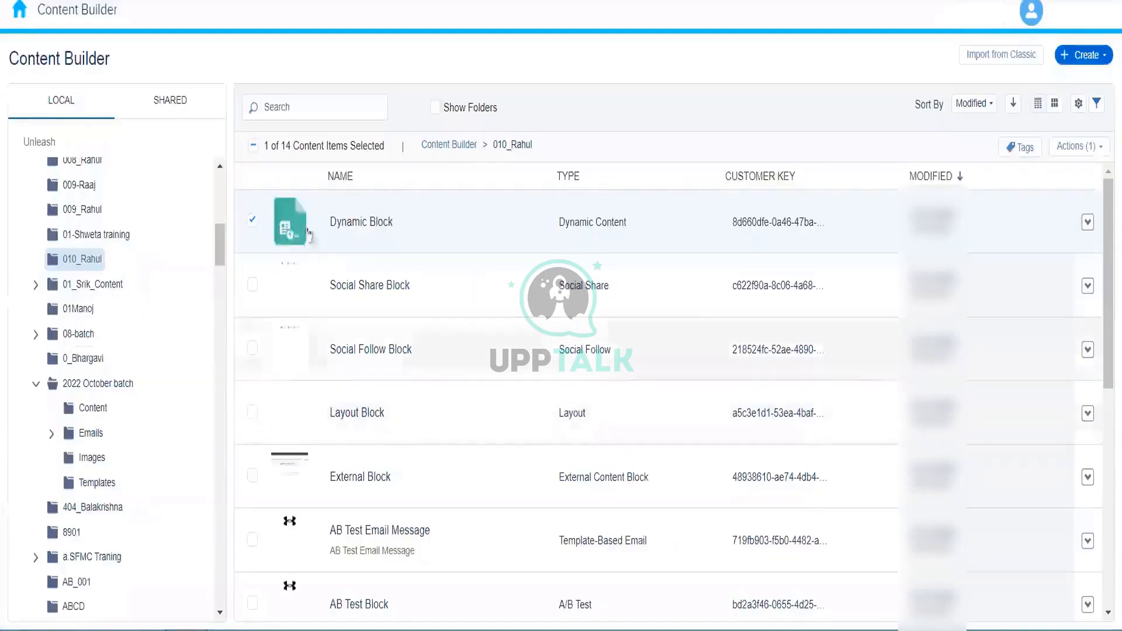
- Deselect Dynamic Block in the content list and open AB Test Email Message for content editing
left_click(253, 221)
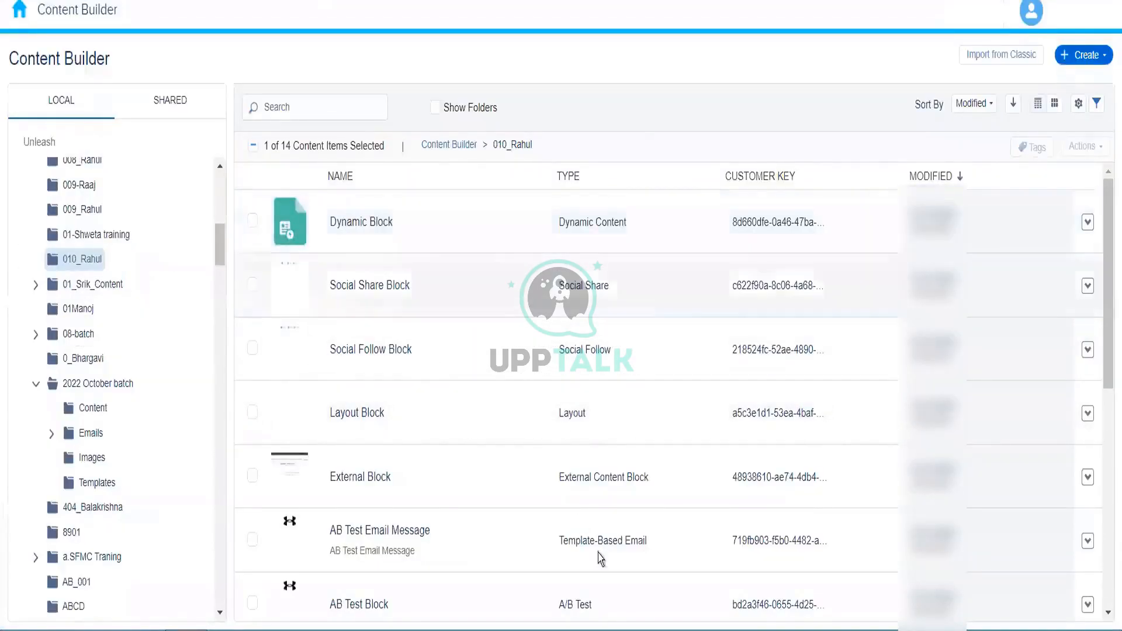
left_click(670, 548)
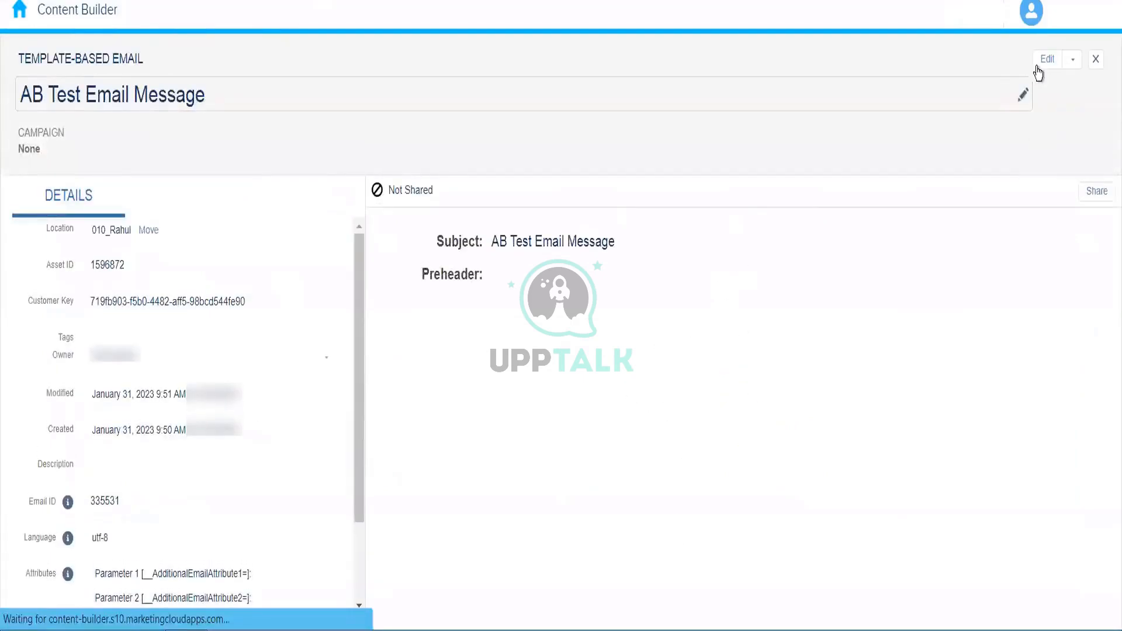
left_click(1043, 70)
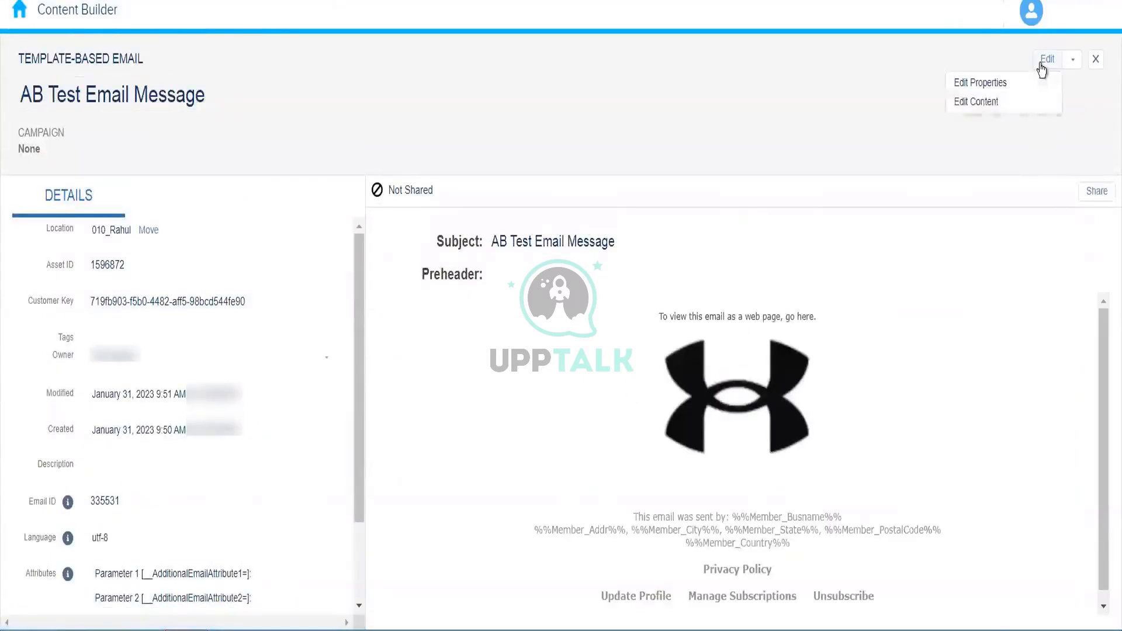
left_click(990, 105)
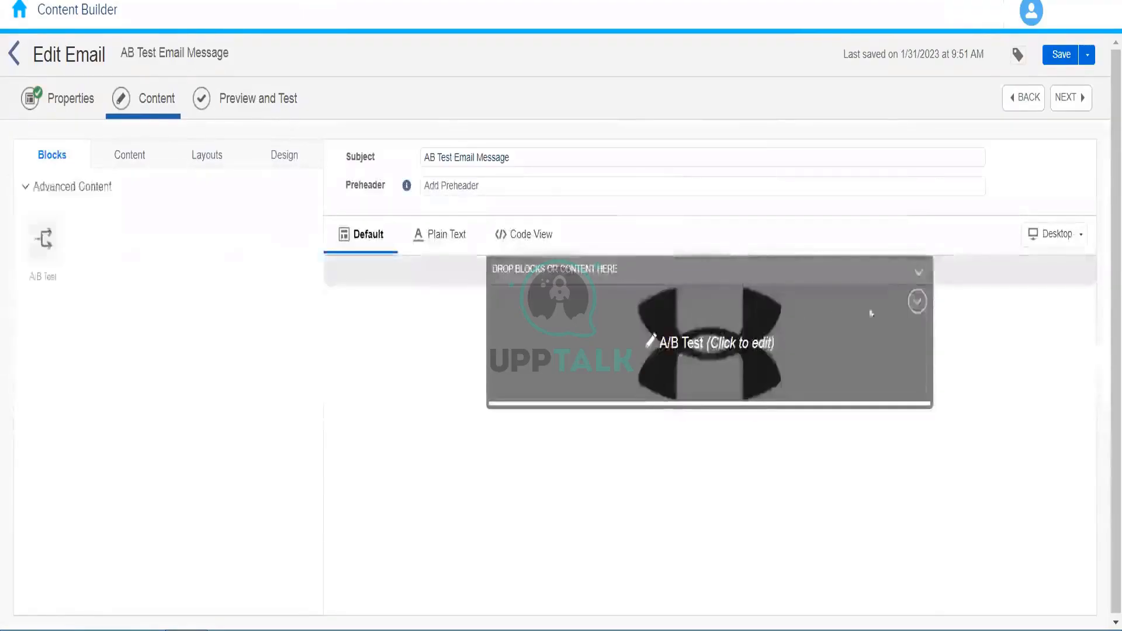
- Delete the existing A/B Test block from the email body
left_click(917, 303)
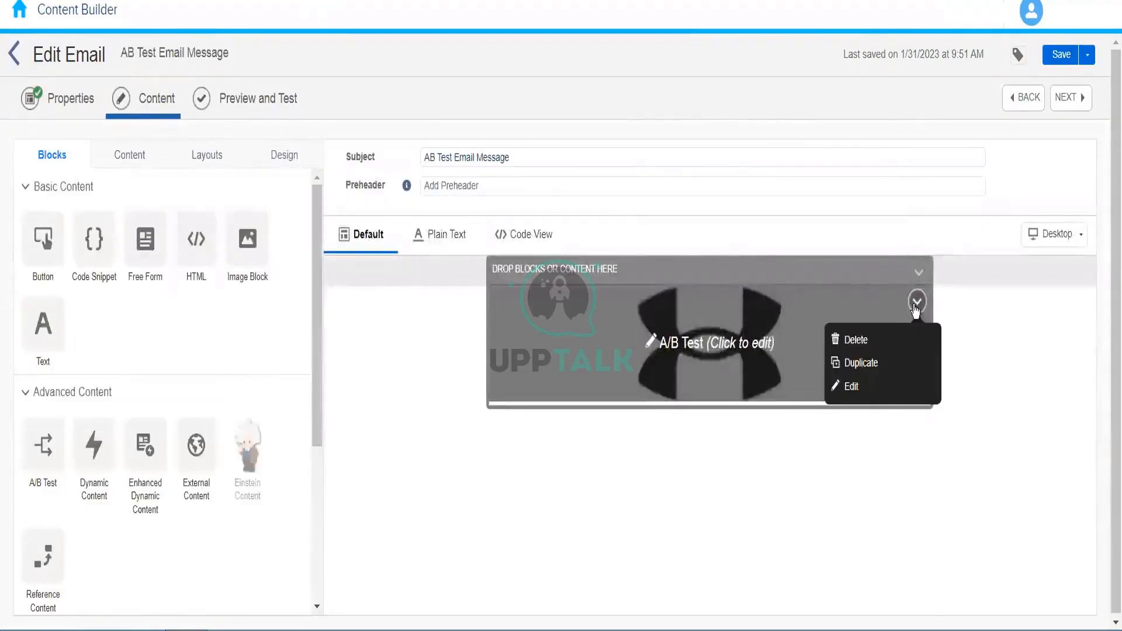
left_click(875, 348)
left_click(734, 369)
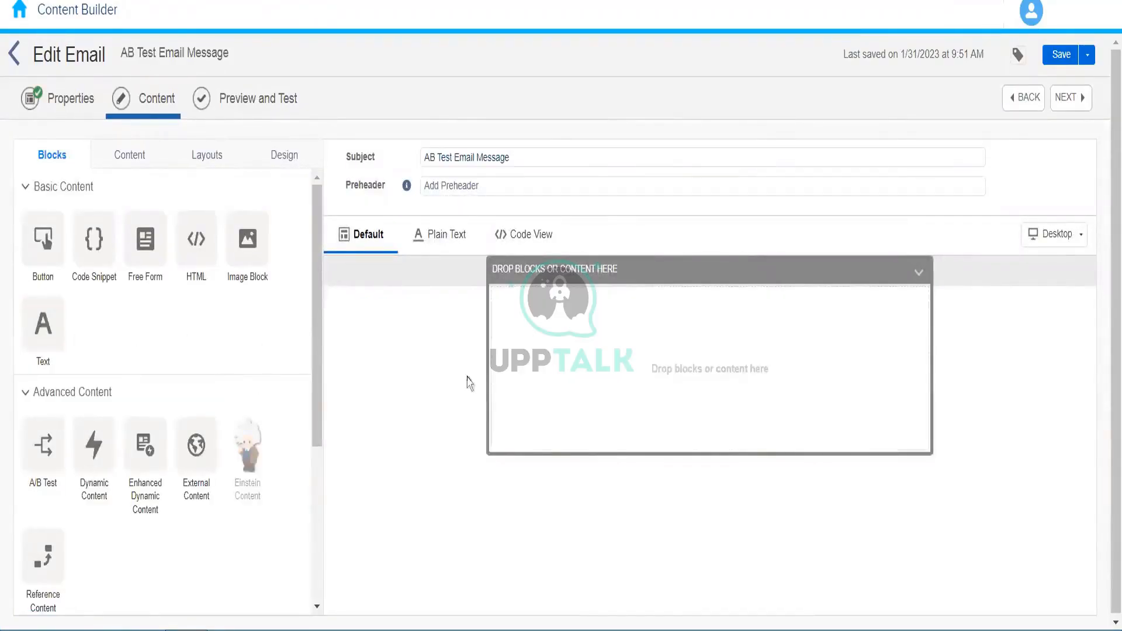
- Insert the saved Dynamic Block from the content library into the empty email body
left_click(129, 164)
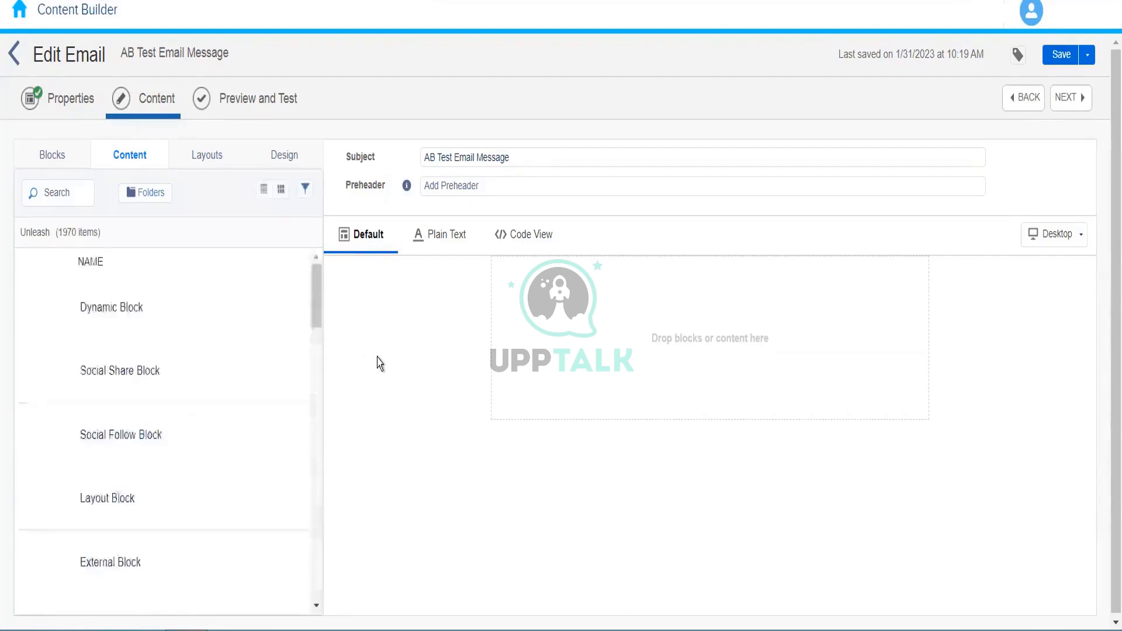
left_click_drag(176, 316, 647, 310)
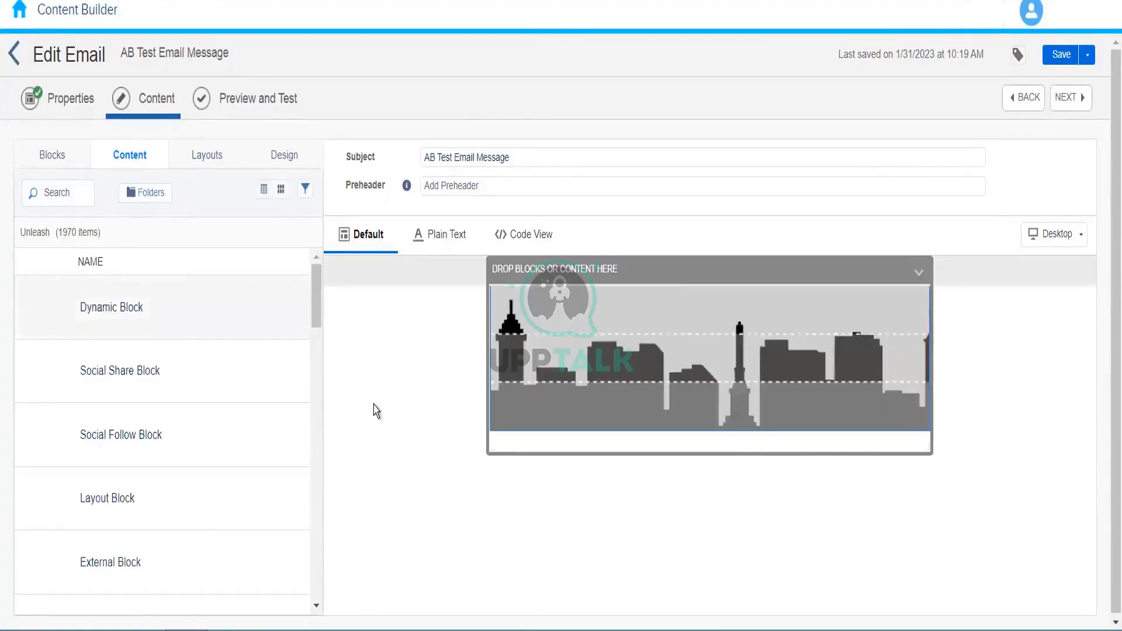
left_click(278, 596)
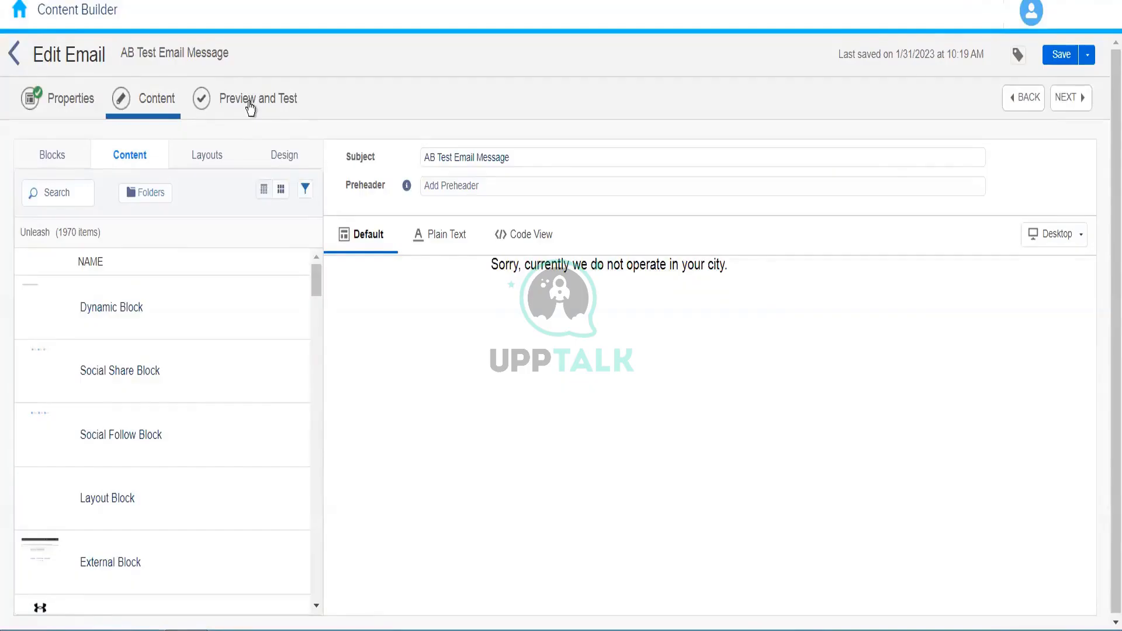
- Preview the email for the Delhi subscriber from the Customers data extension in the training folder with the 001_ prefix
left_click(251, 104)
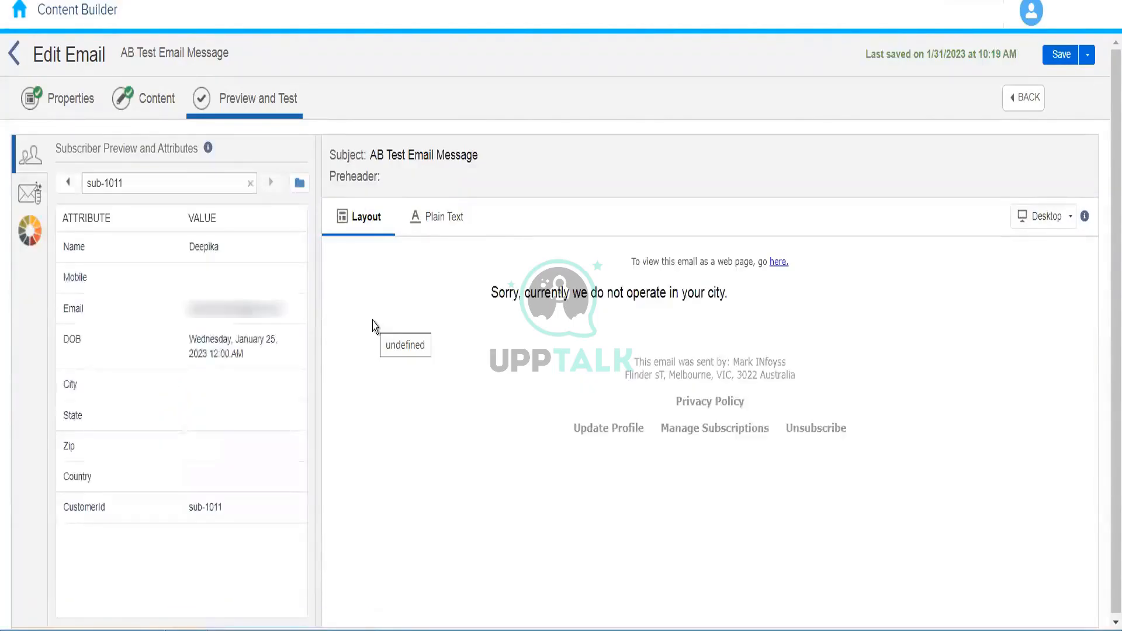
left_click(299, 184)
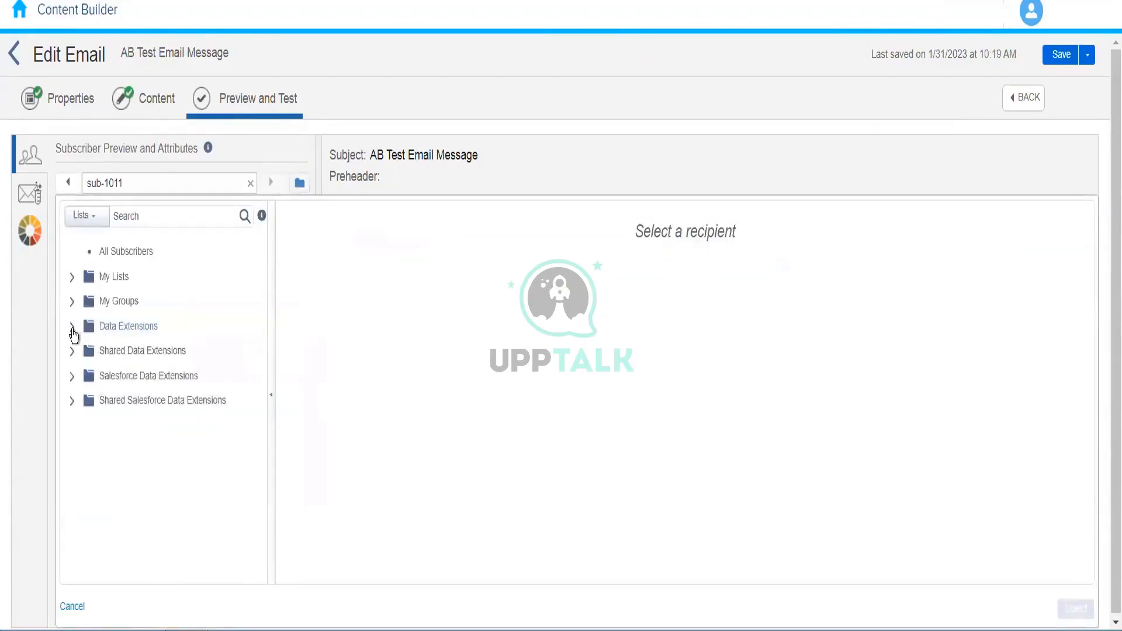
left_click(72, 327)
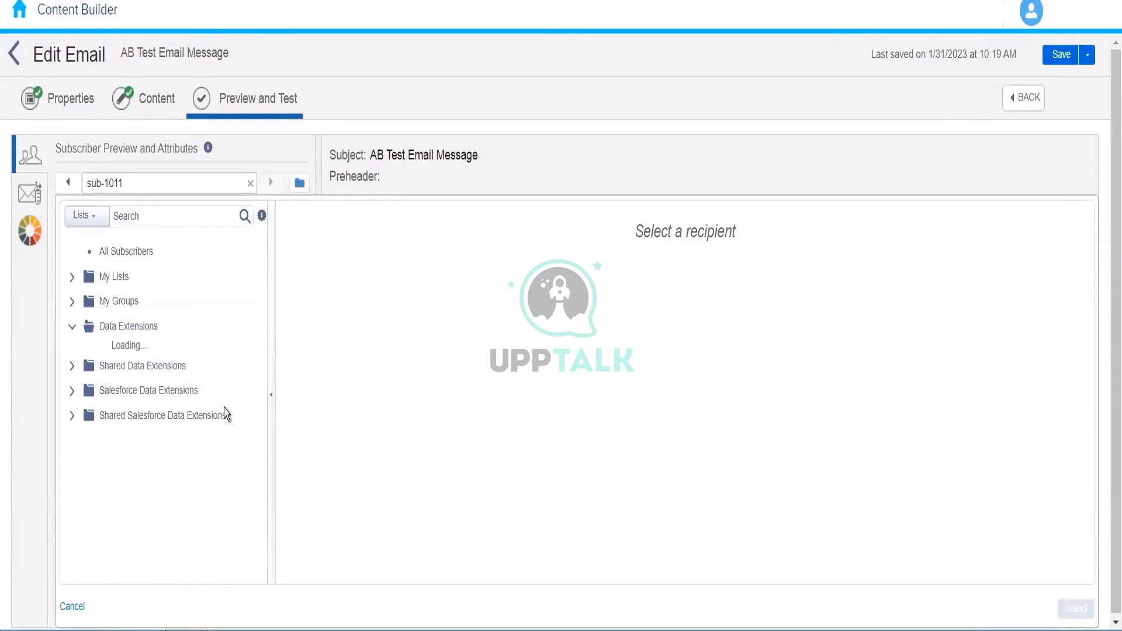
scroll(253, 573, "down", 5)
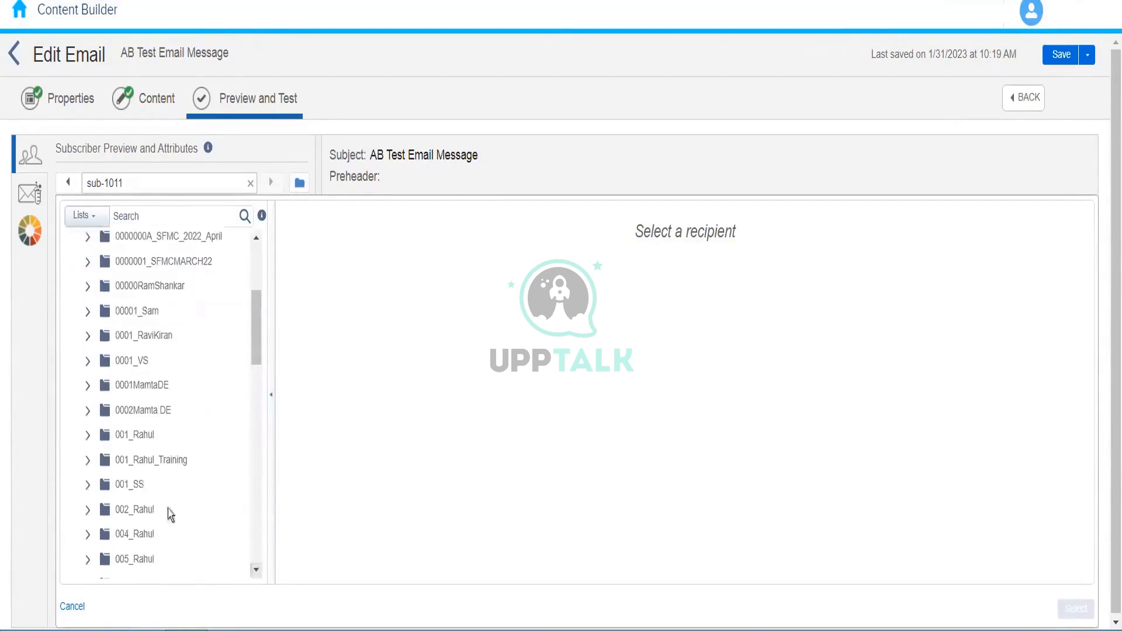
left_click(88, 460)
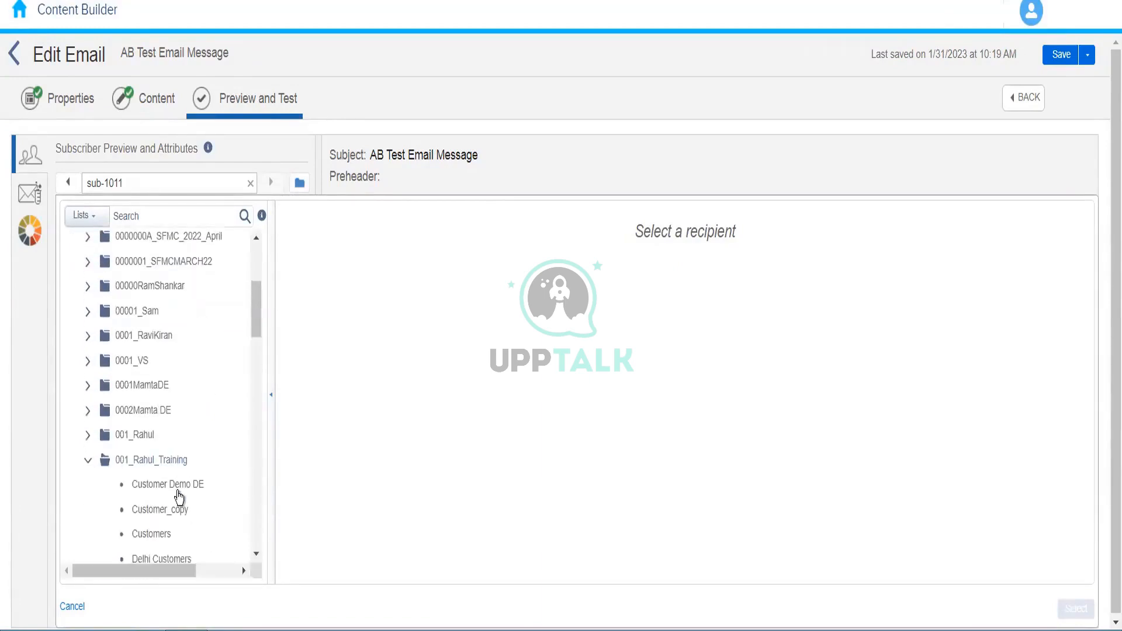
left_click(171, 535)
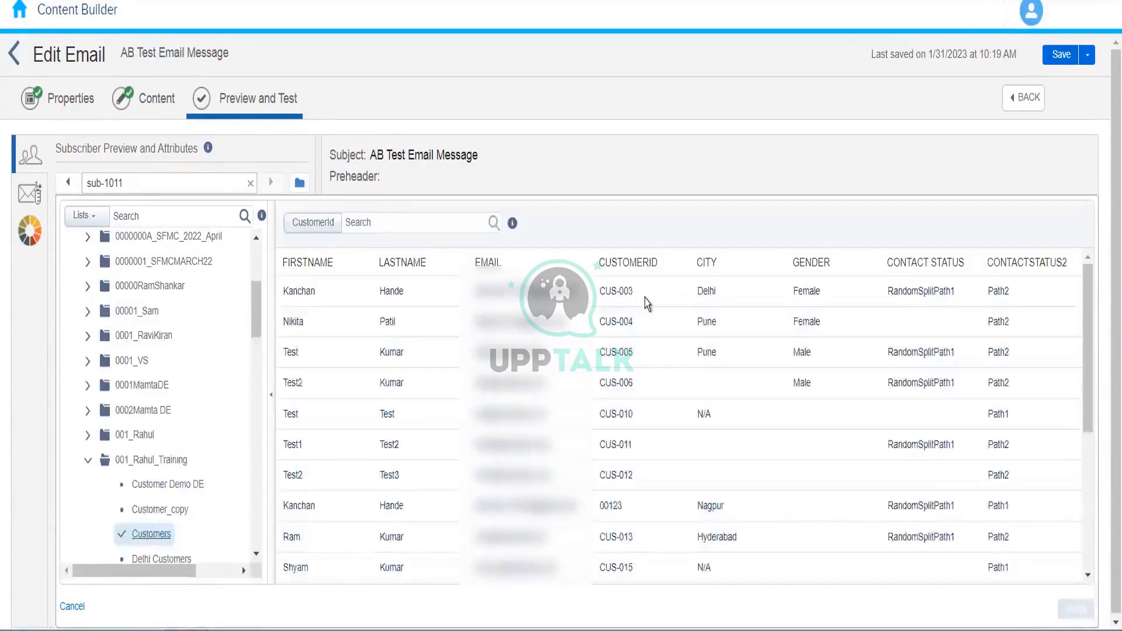
left_click(644, 302)
left_click(1076, 610)
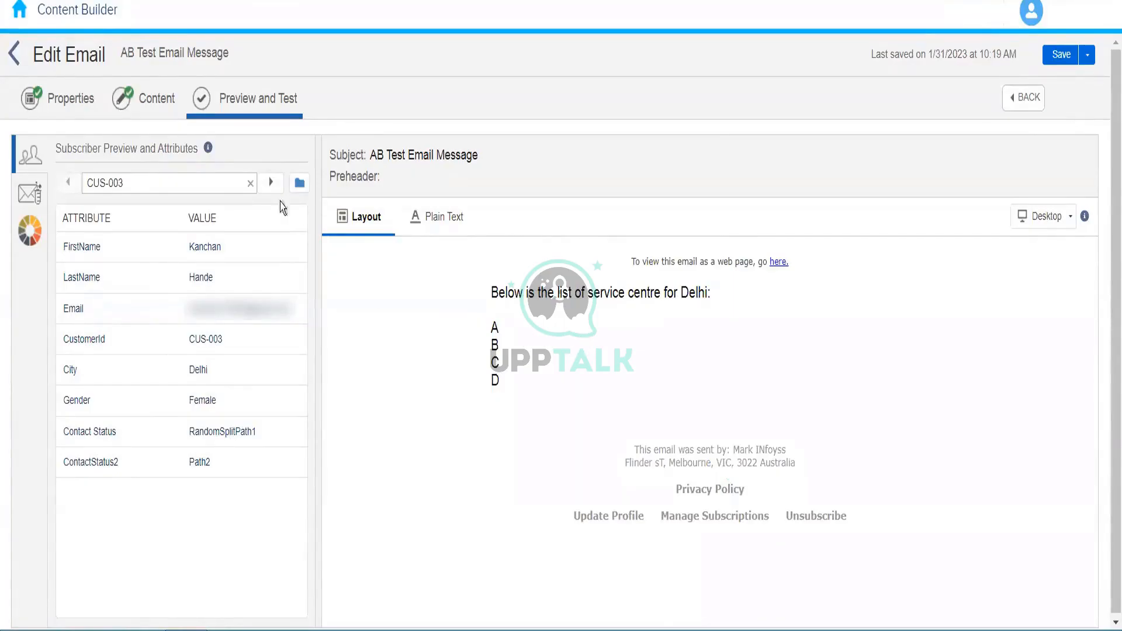
- Step through the following subscribers in the Customers data extension to compare the email preview for each City value
left_click(270, 182)
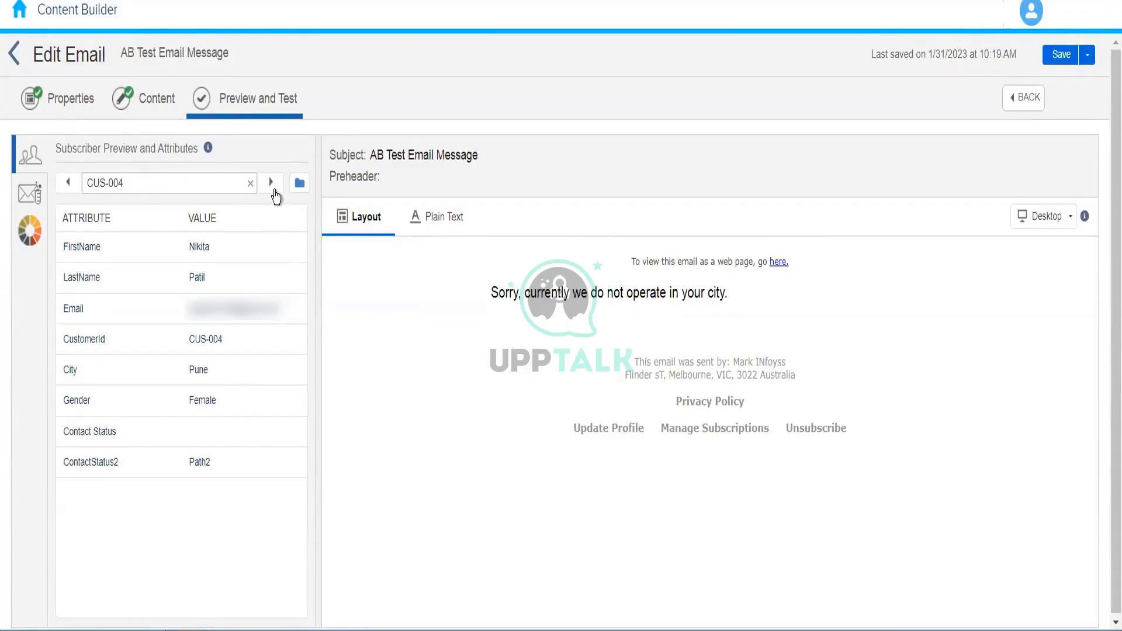
left_click(274, 191)
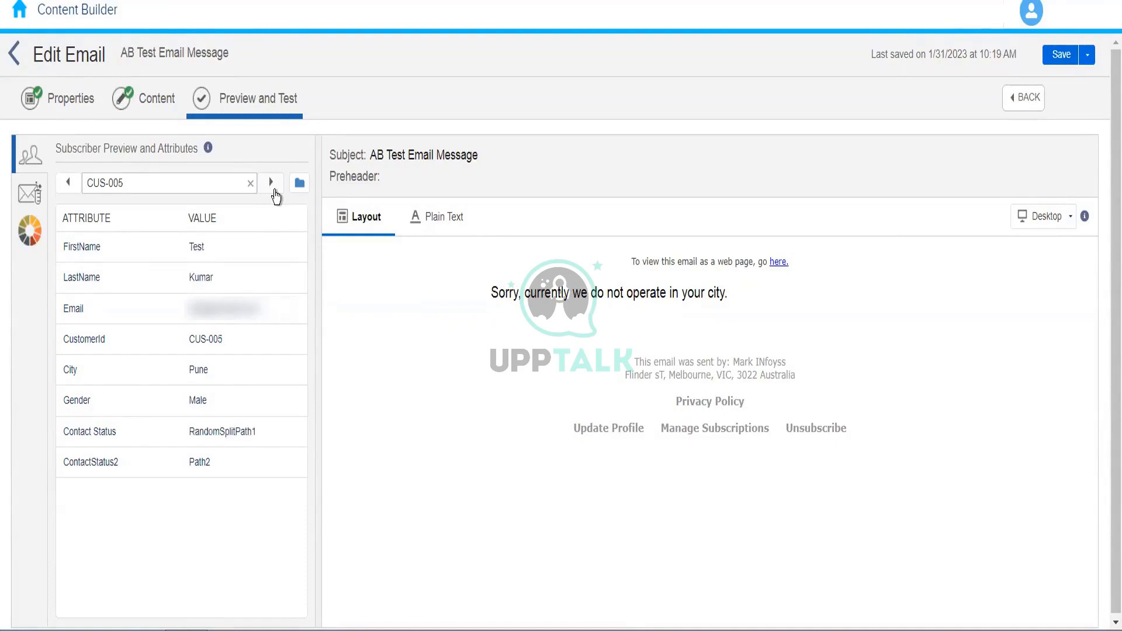
left_click(274, 191)
left_click(275, 192)
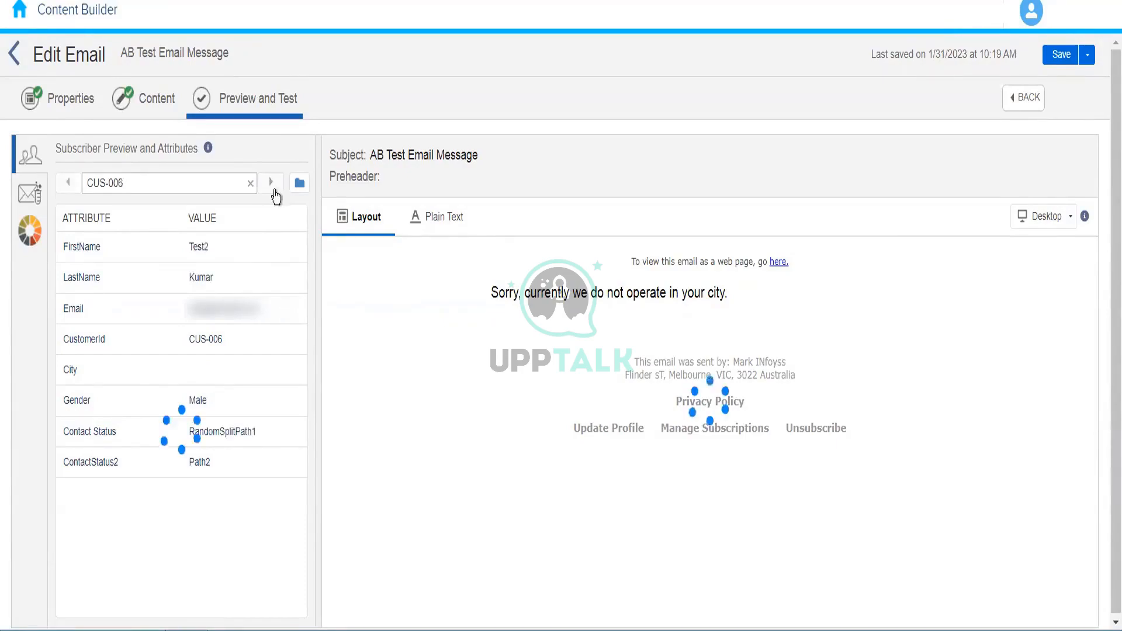
left_click(274, 191)
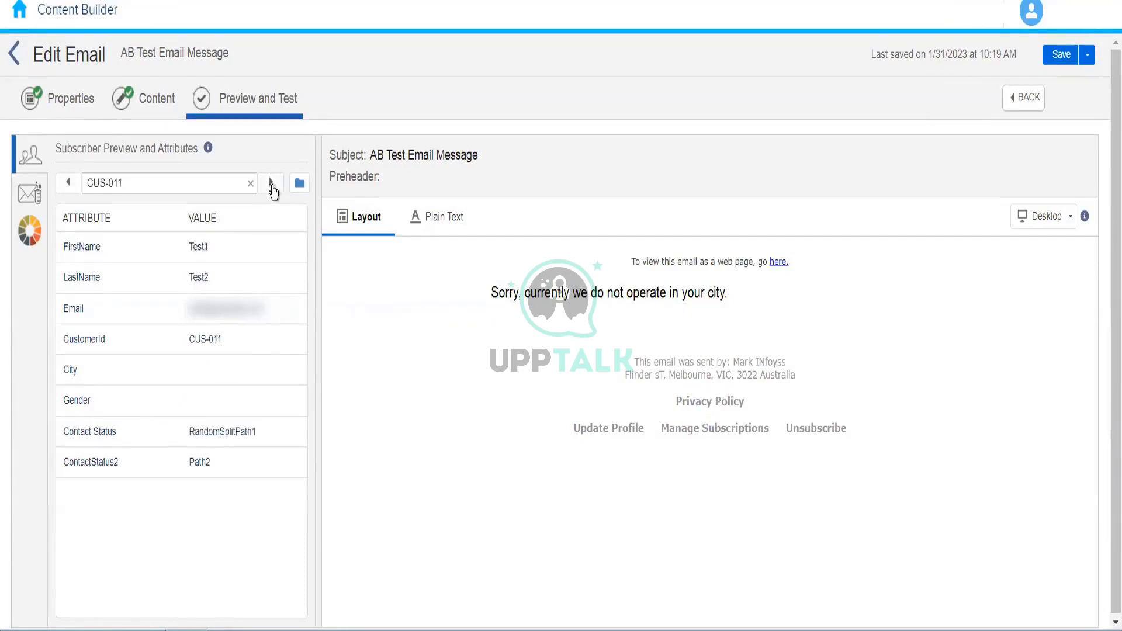
left_click(274, 191)
left_click(274, 191)
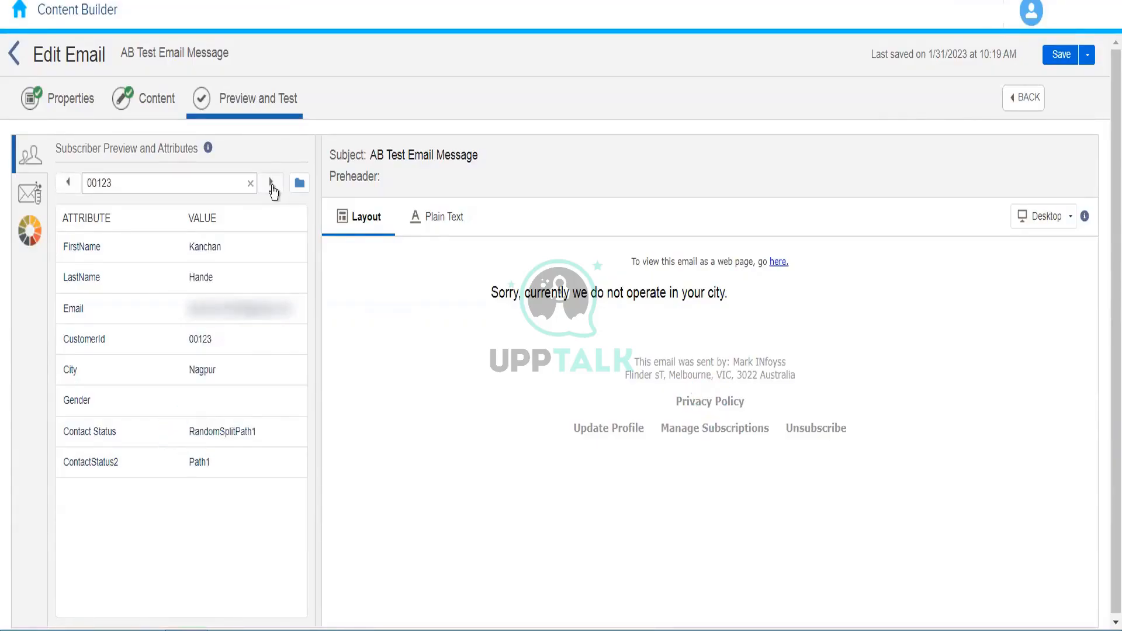
left_click(274, 191)
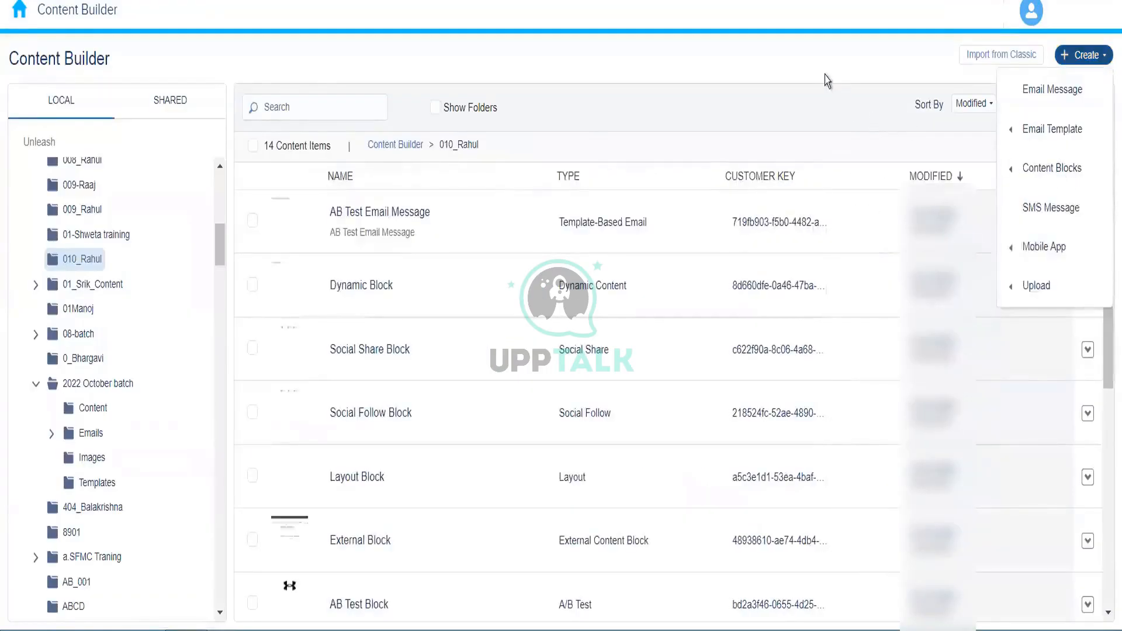
- Review all saved content items in the folder with the 010_ prefix and show the Content Blocks types available for creation
left_click(824, 75)
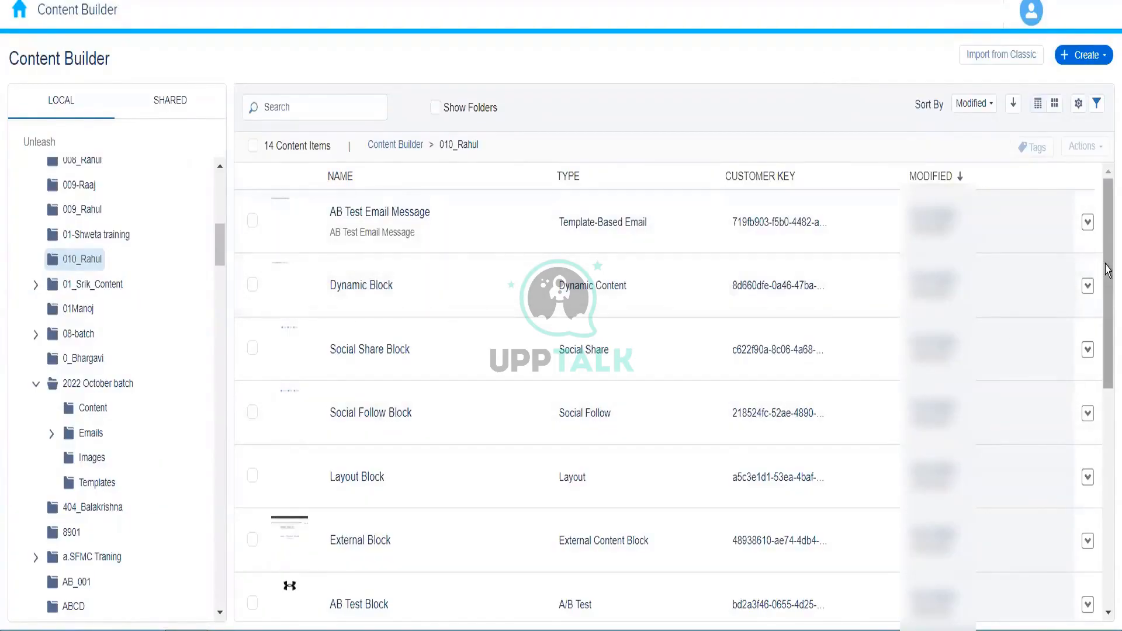
left_click_drag(1108, 370, 1106, 576)
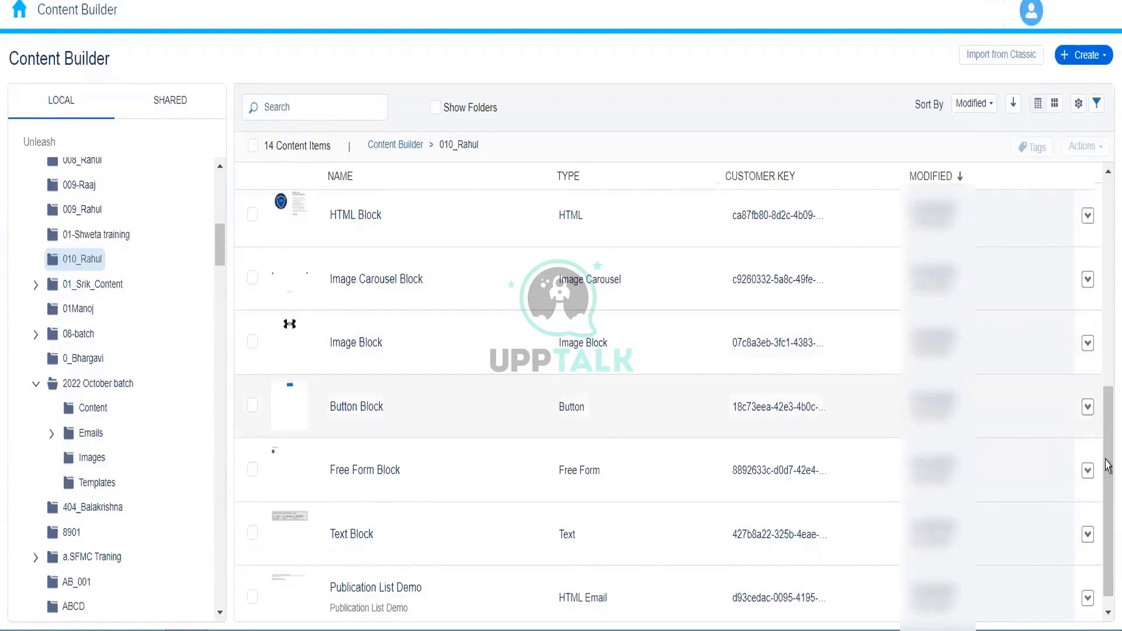
left_click_drag(1107, 436, 1108, 186)
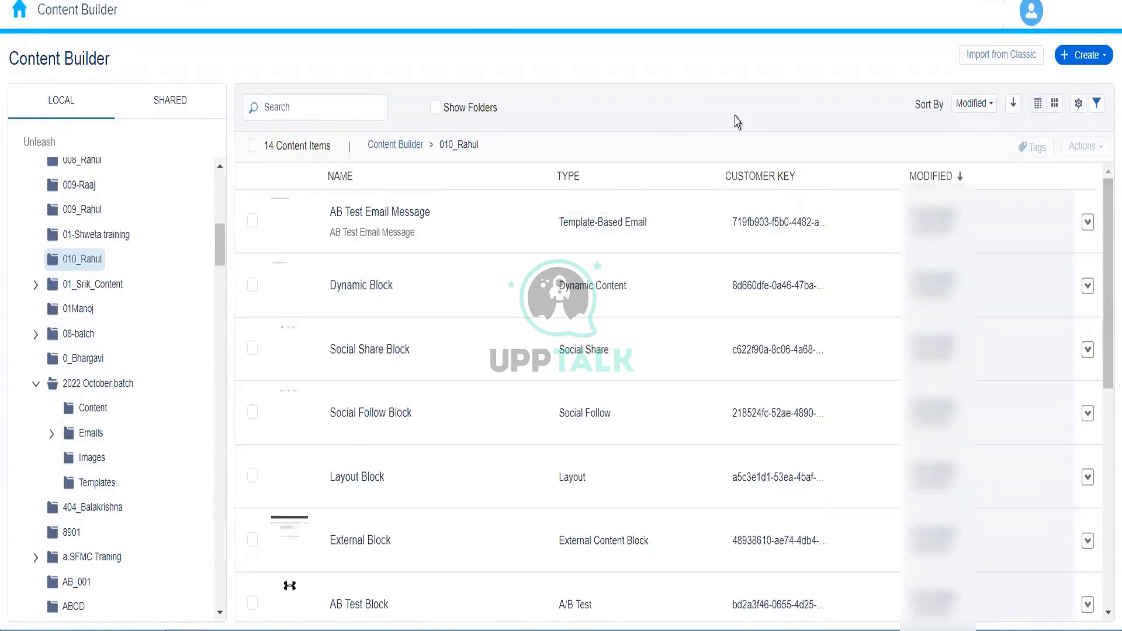
left_click(1096, 69)
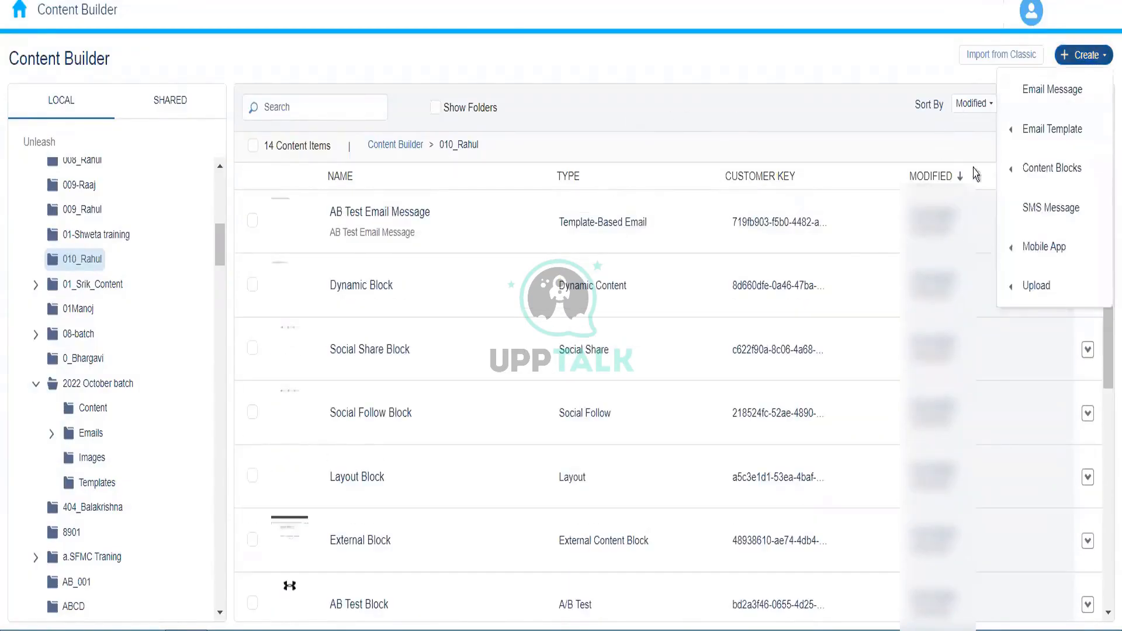
mouse_move(1044, 174)
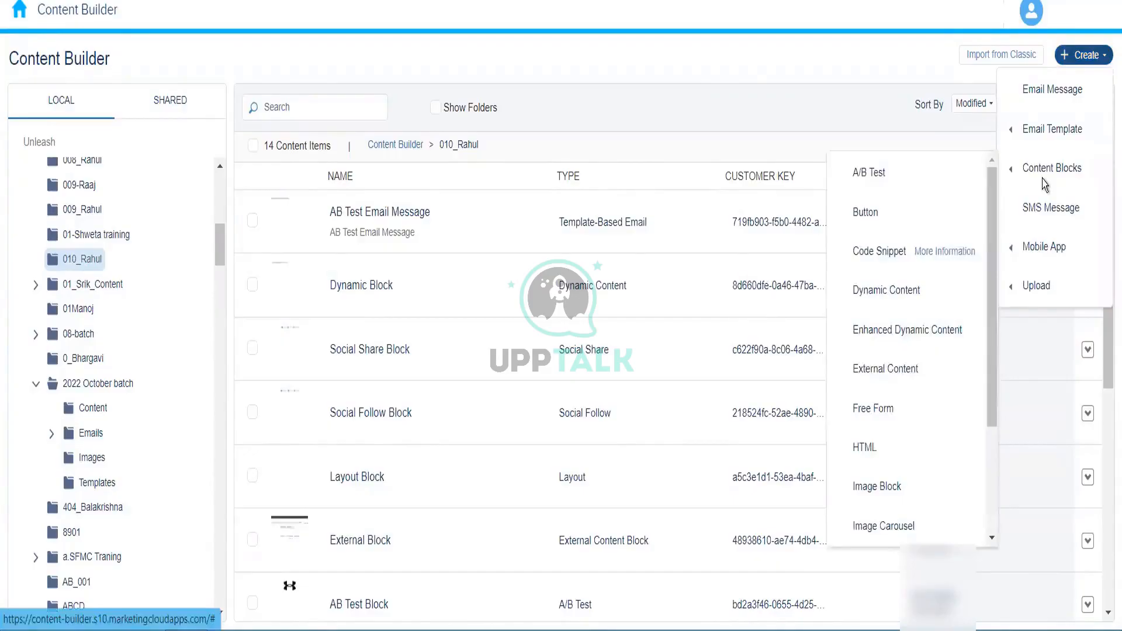